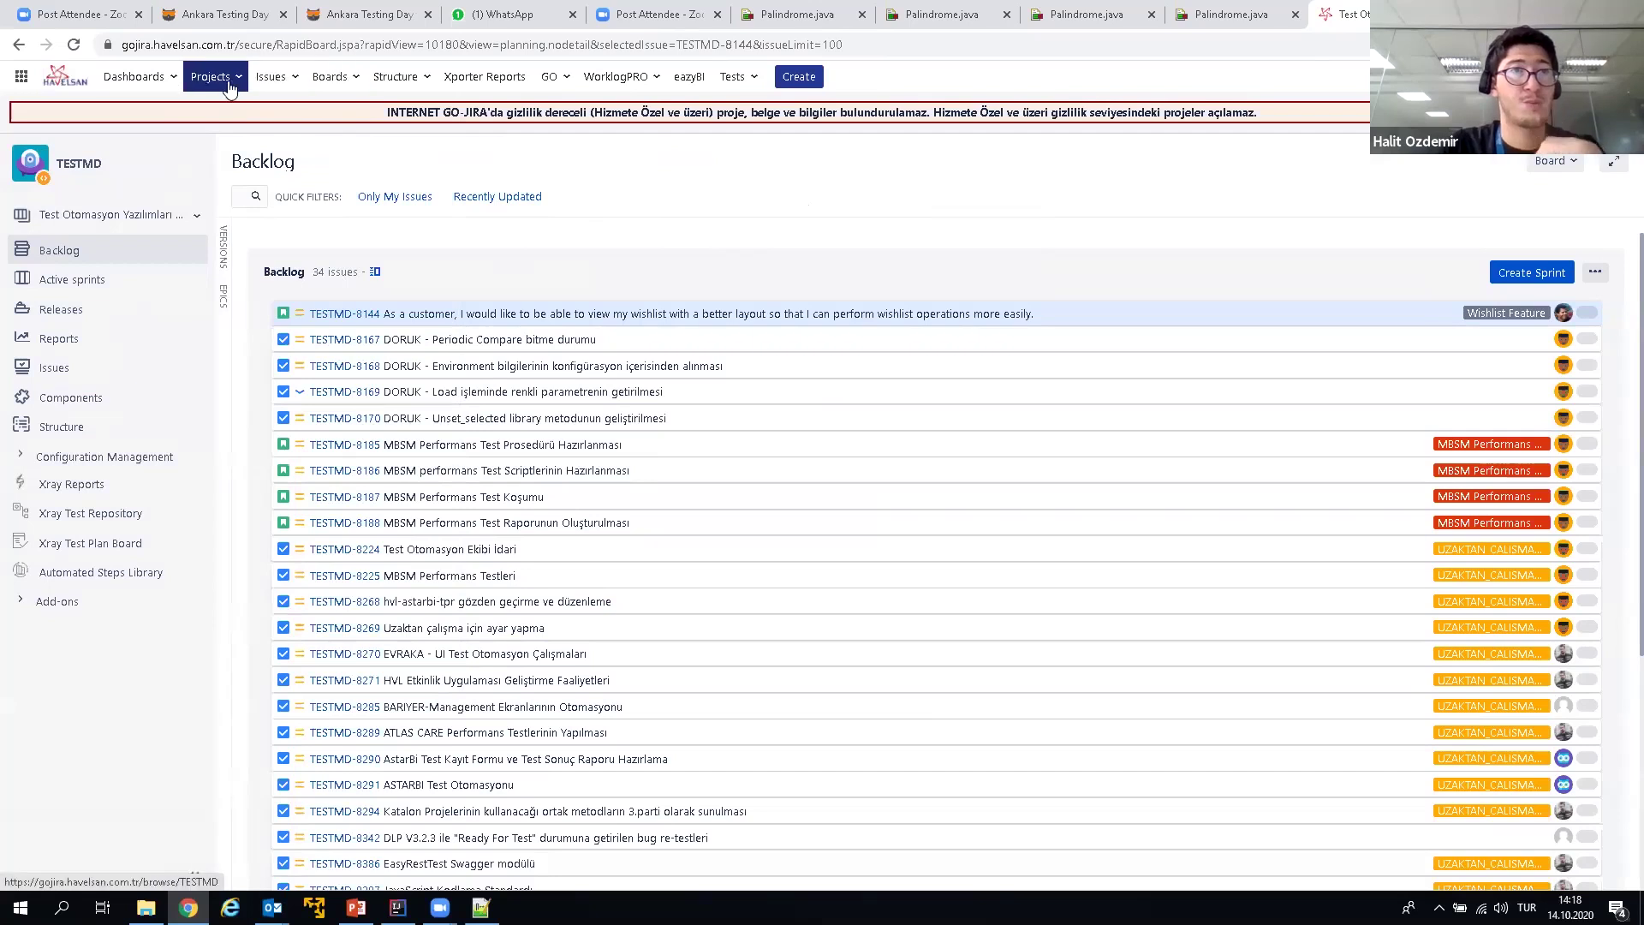
# Step: Open the TESTMD project in a new browser tab and go to the Test Otomasyon Grubu (TOG) project in the current one
pyautogui.click(216, 77)
pyautogui.rightClick(279, 138)
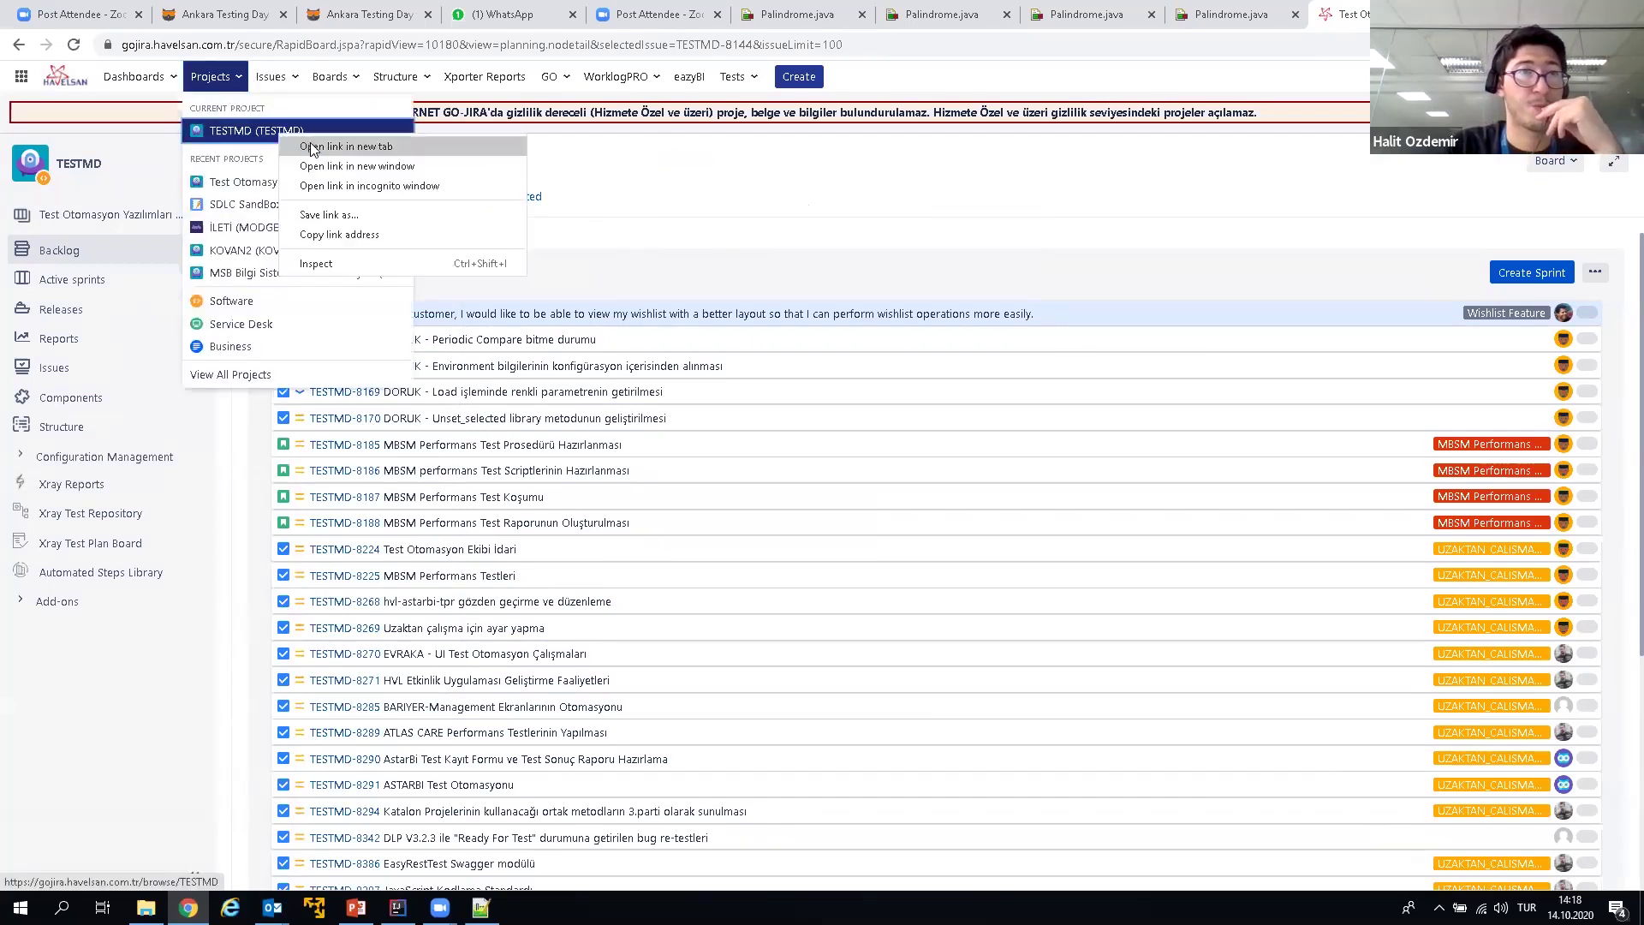
pyautogui.click(310, 142)
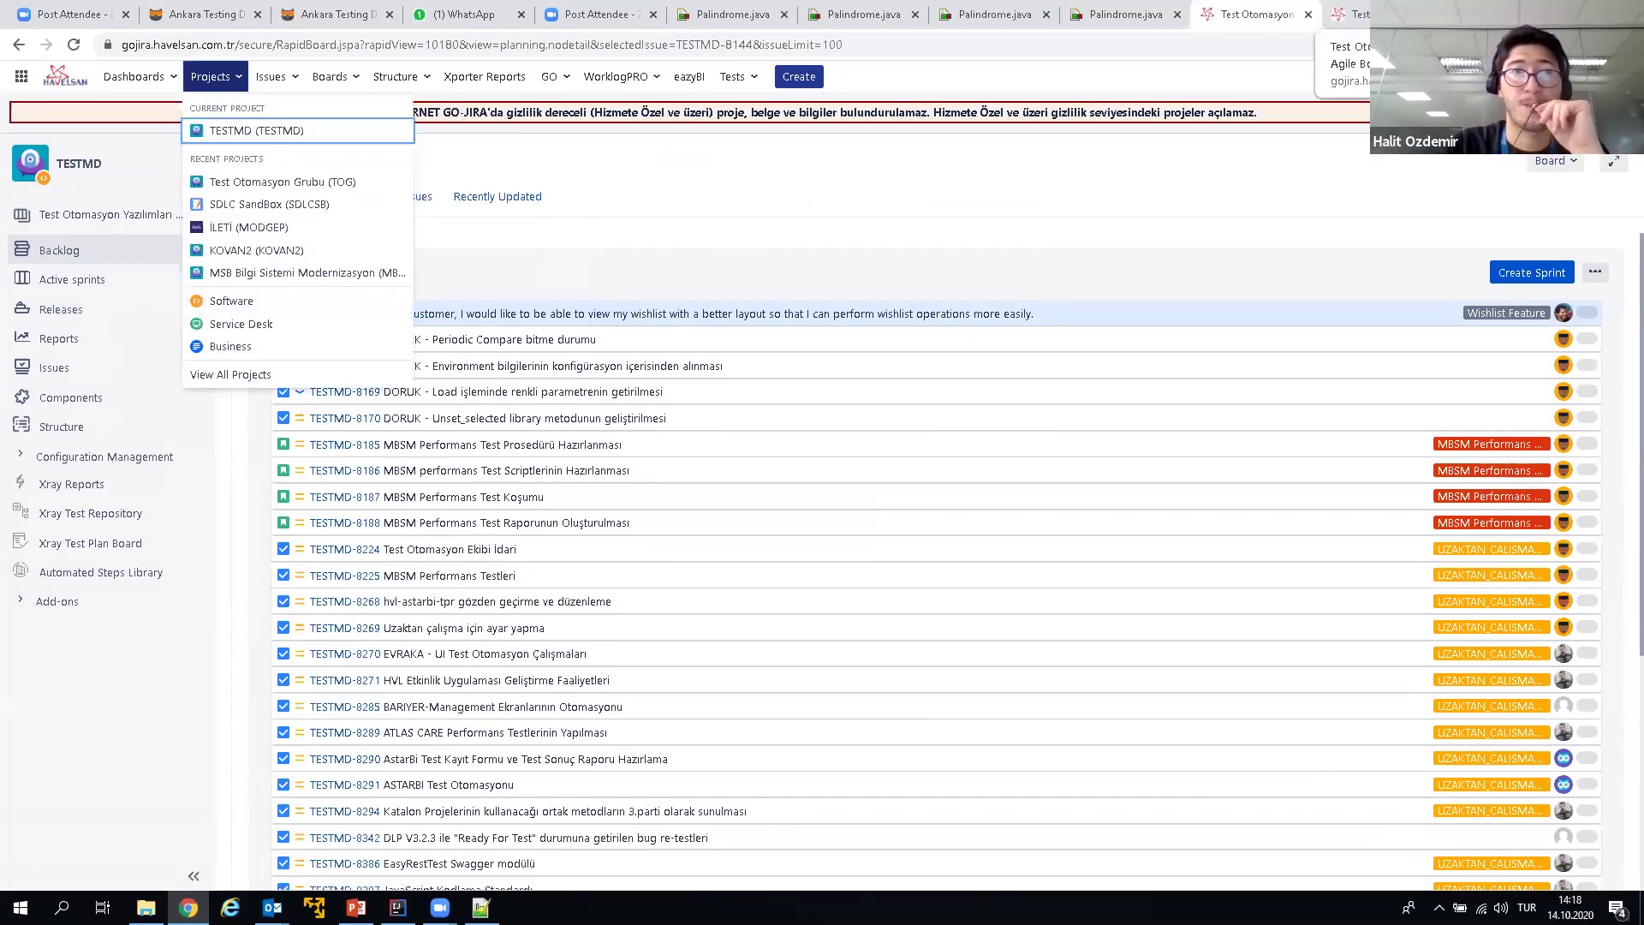
pyautogui.click(283, 182)
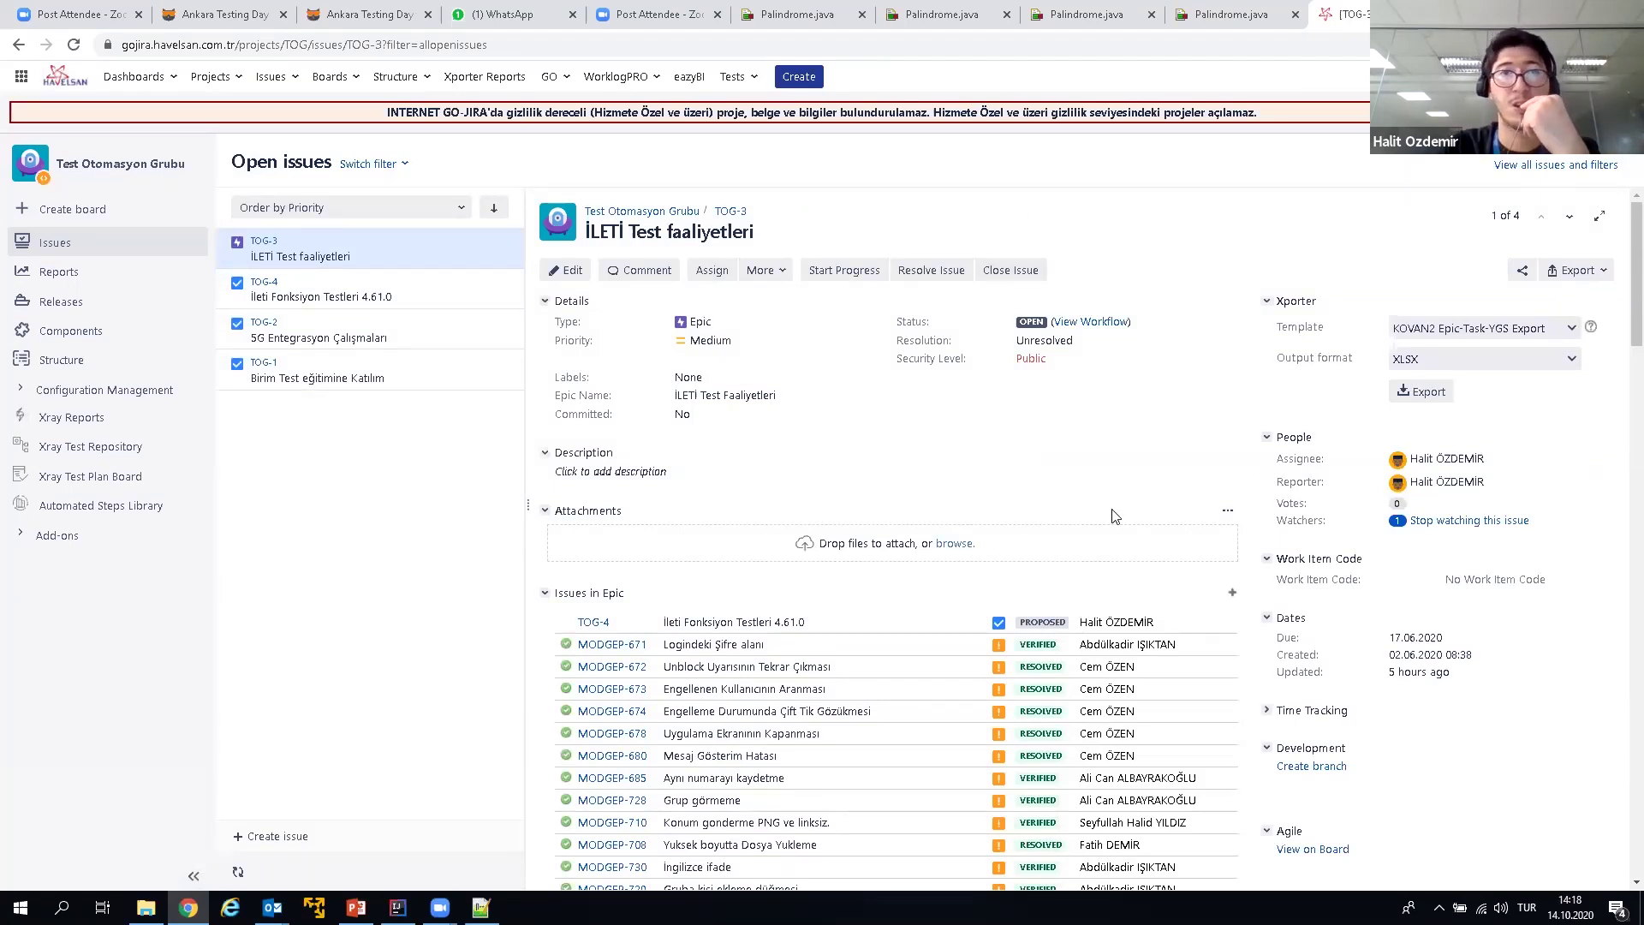
# Step: Start a new issue in the Test Otomasyon Grubu (TOG) project with the issue type Story
pyautogui.click(801, 79)
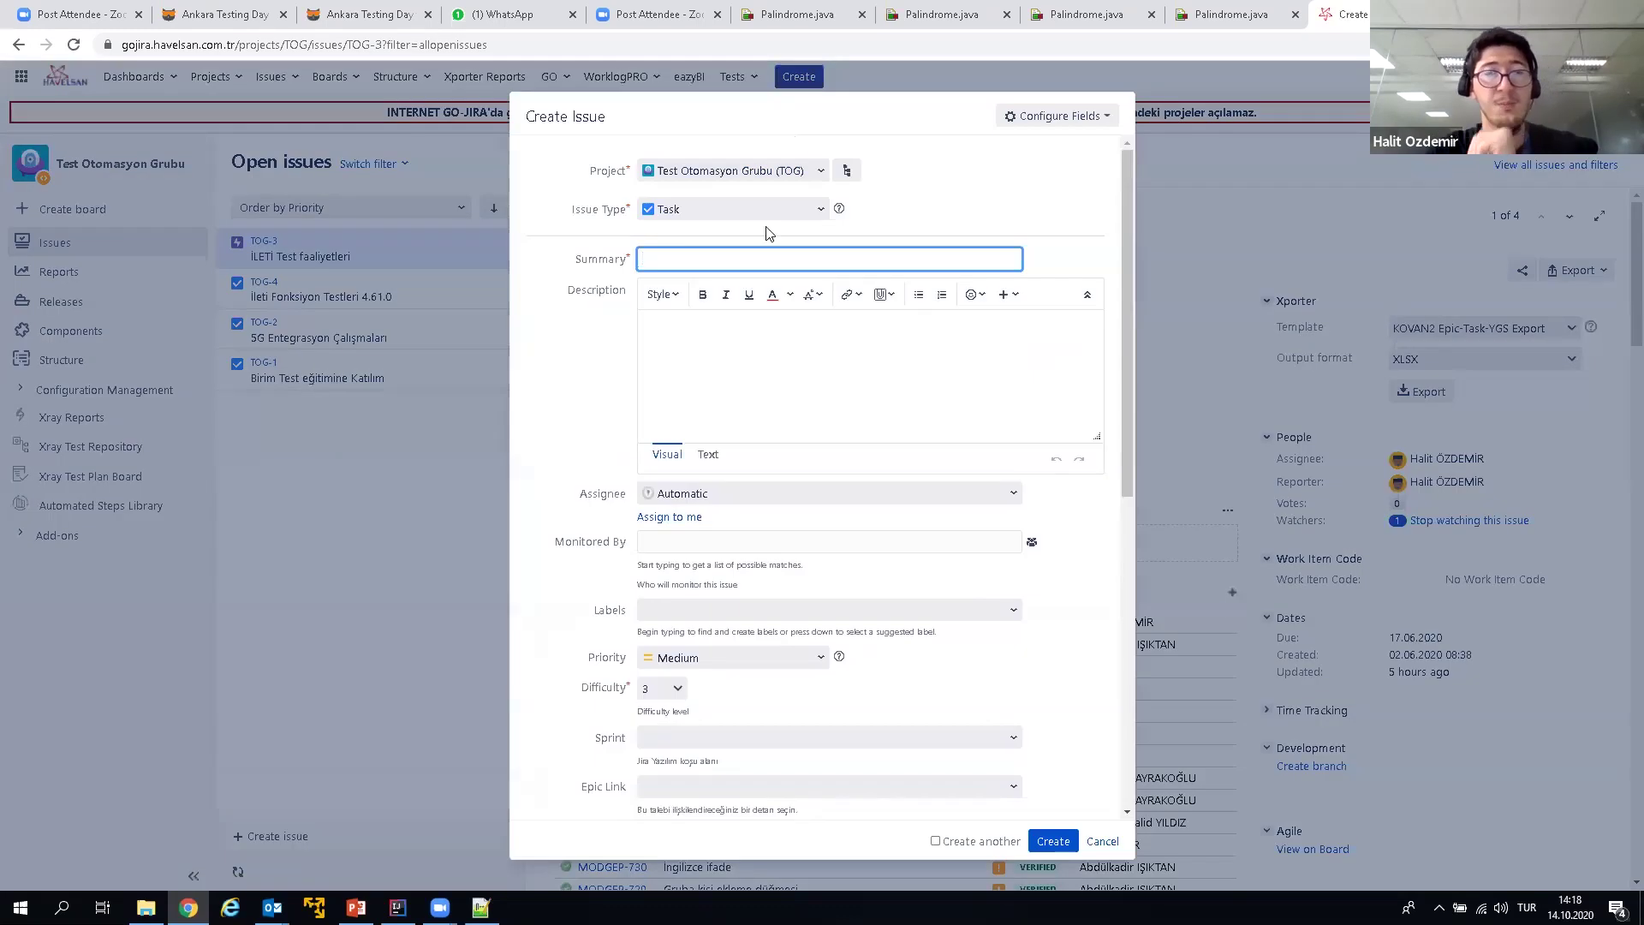
pyautogui.click(819, 211)
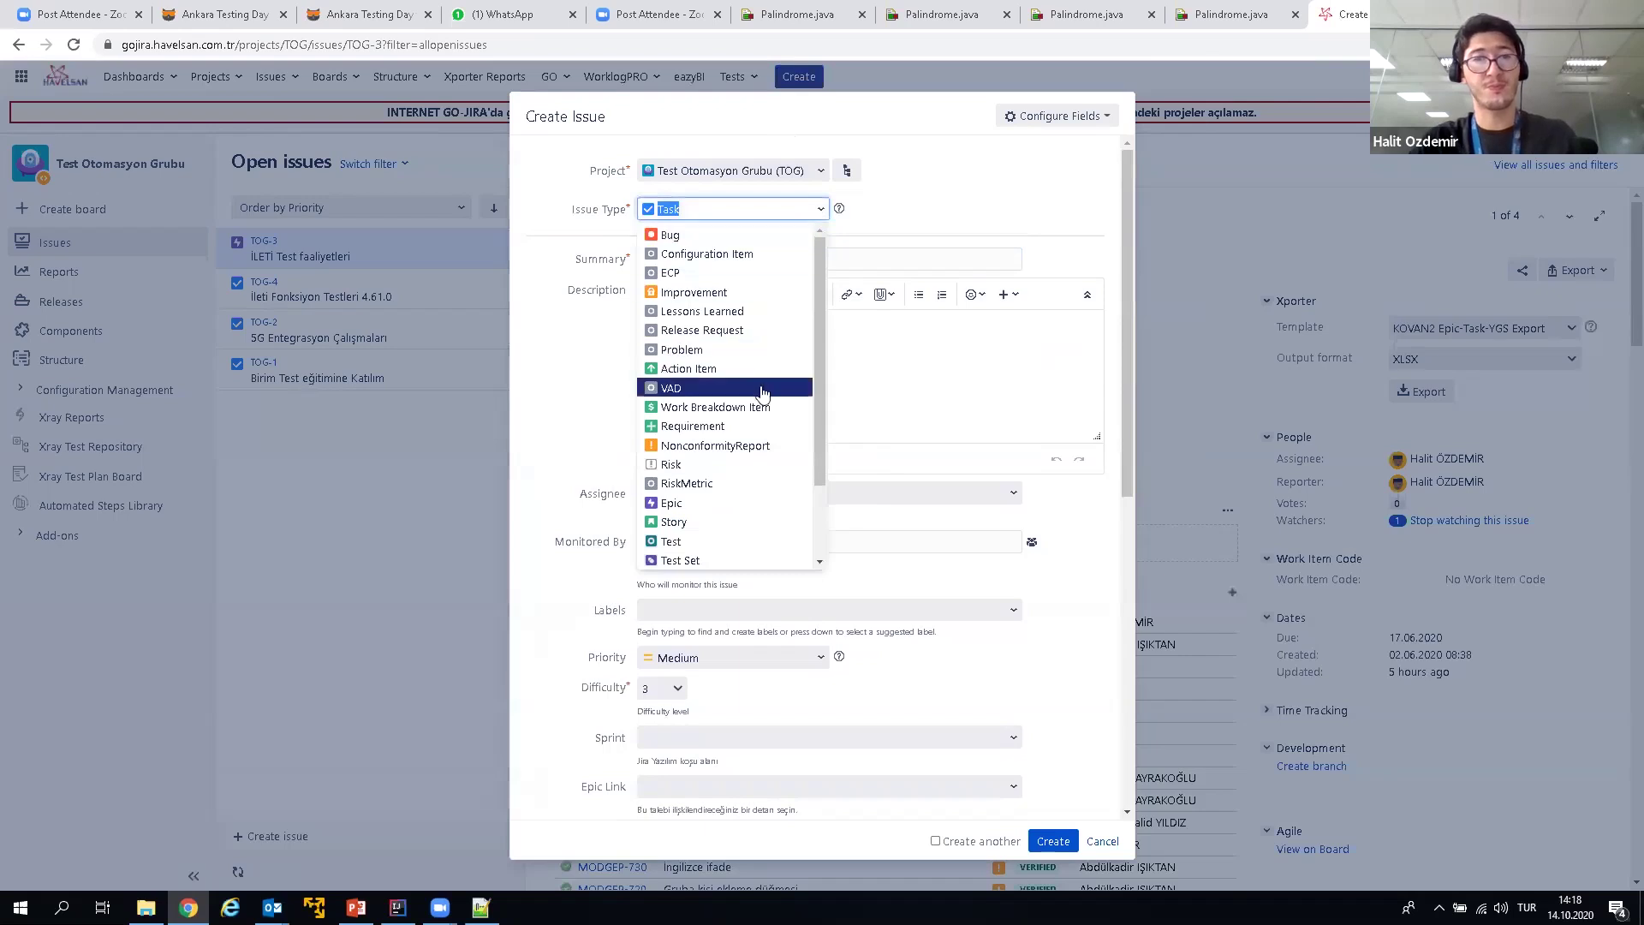
pyautogui.click(736, 523)
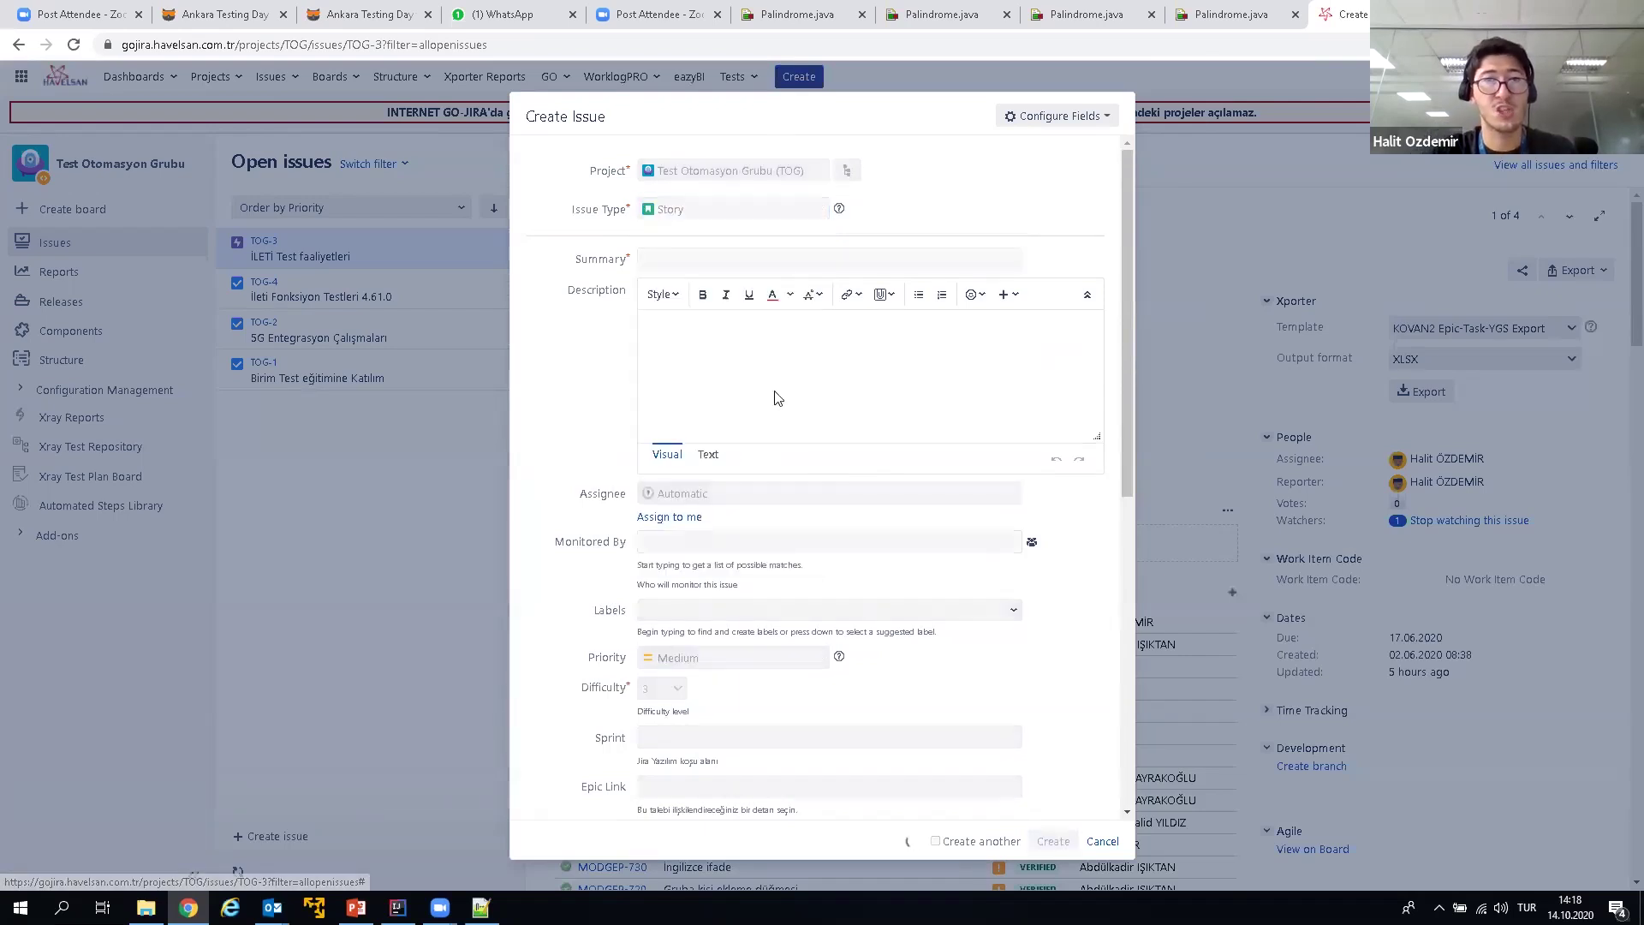
# Step: Switch to ATG_2020.pptx in PowerPoint and copy the story sentence, without its "Story:" label, from slide 24
pyautogui.moveTo(356, 906)
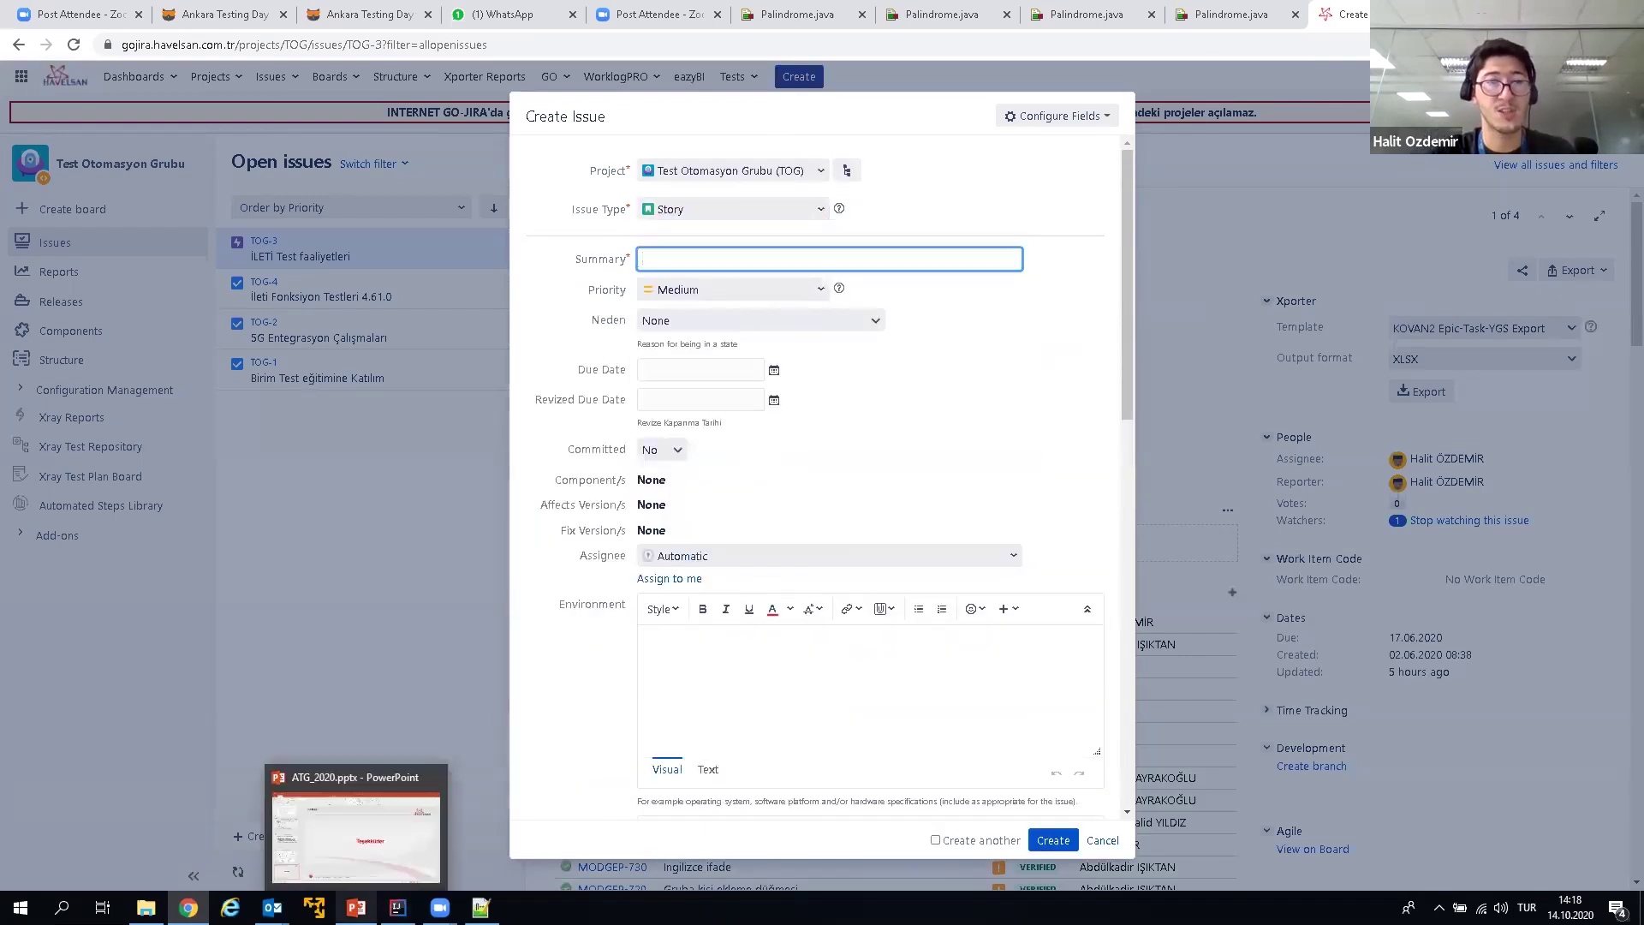
pyautogui.click(356, 831)
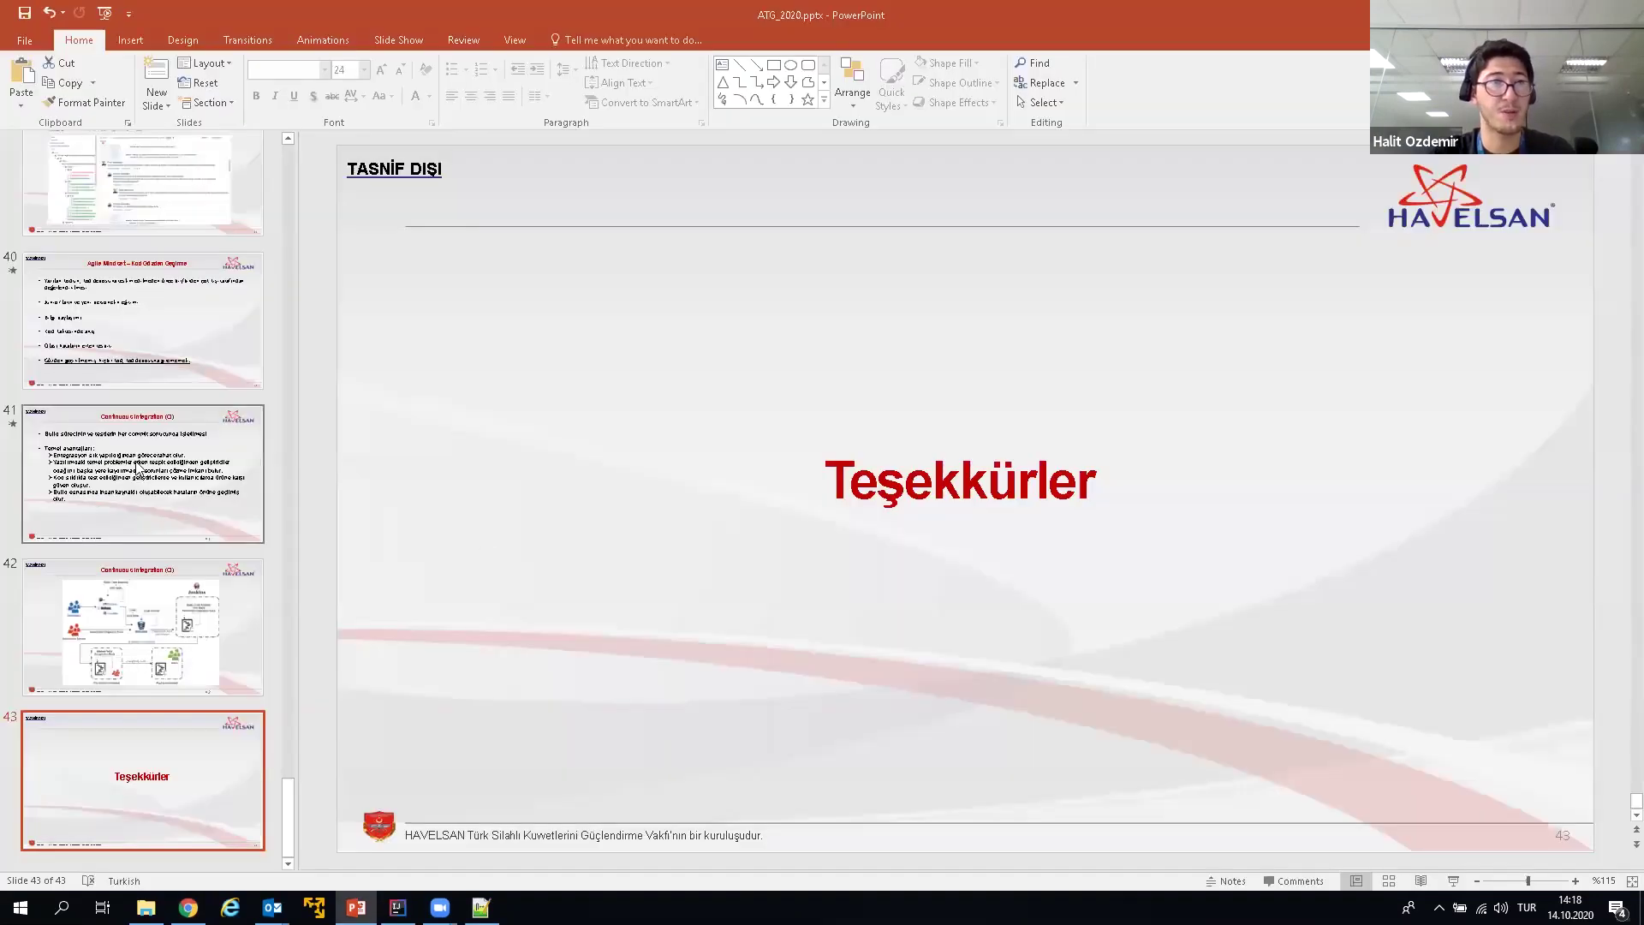
pyautogui.scroll(5, 137, 451)
pyautogui.scroll(8, 137, 450)
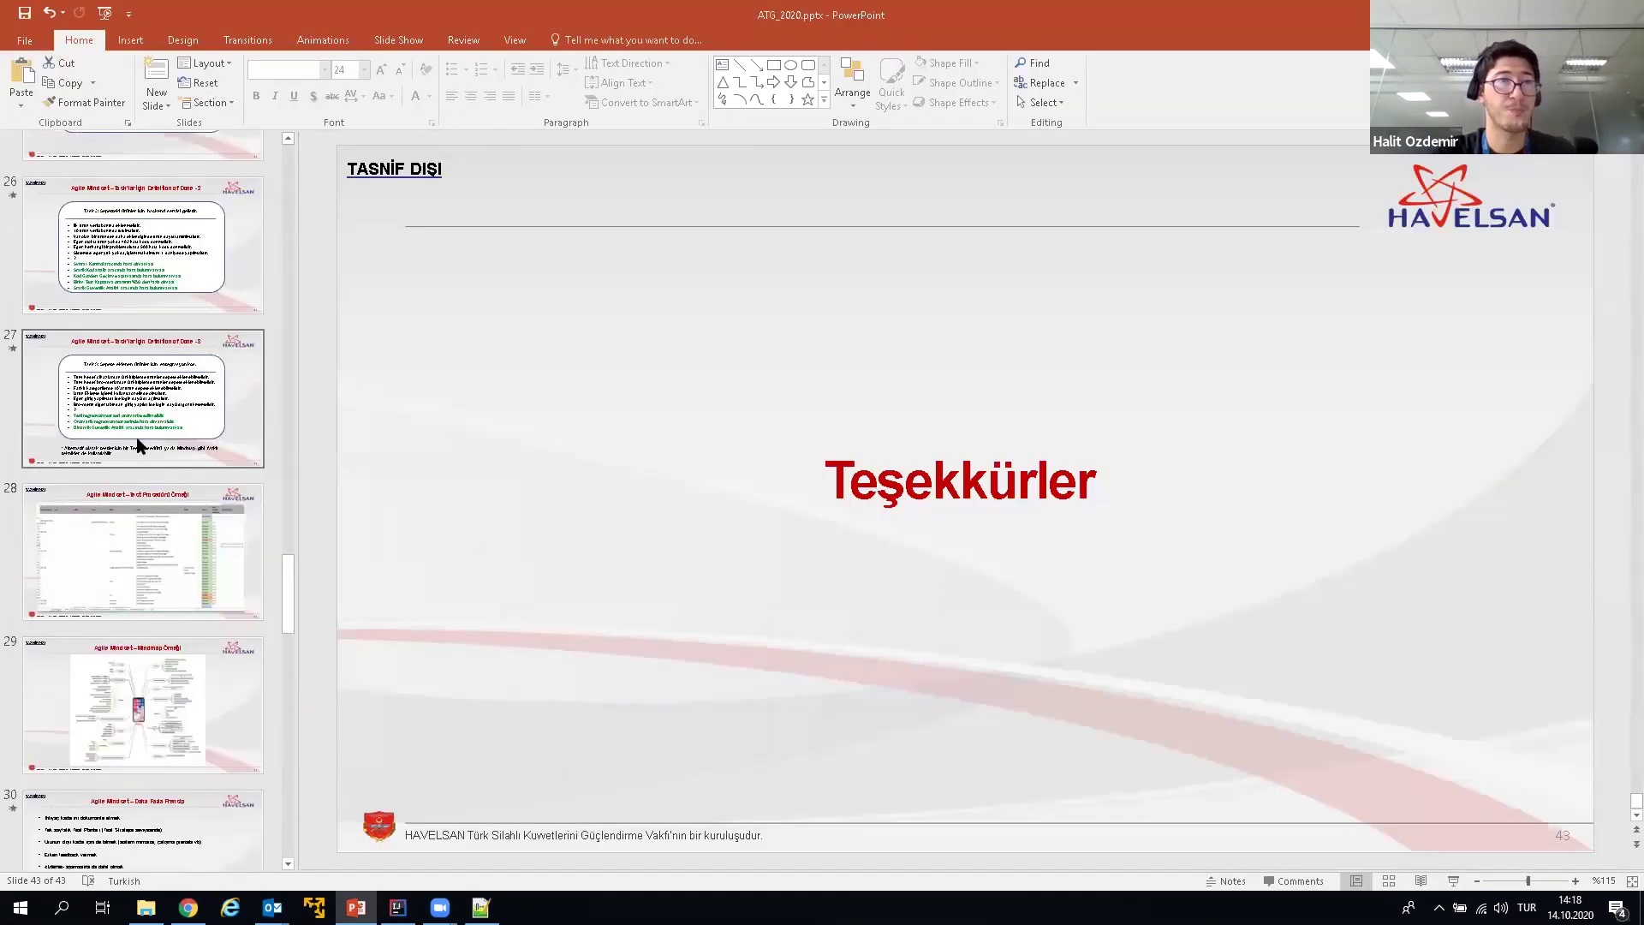
pyautogui.click(134, 259)
pyautogui.scroll(4, 137, 310)
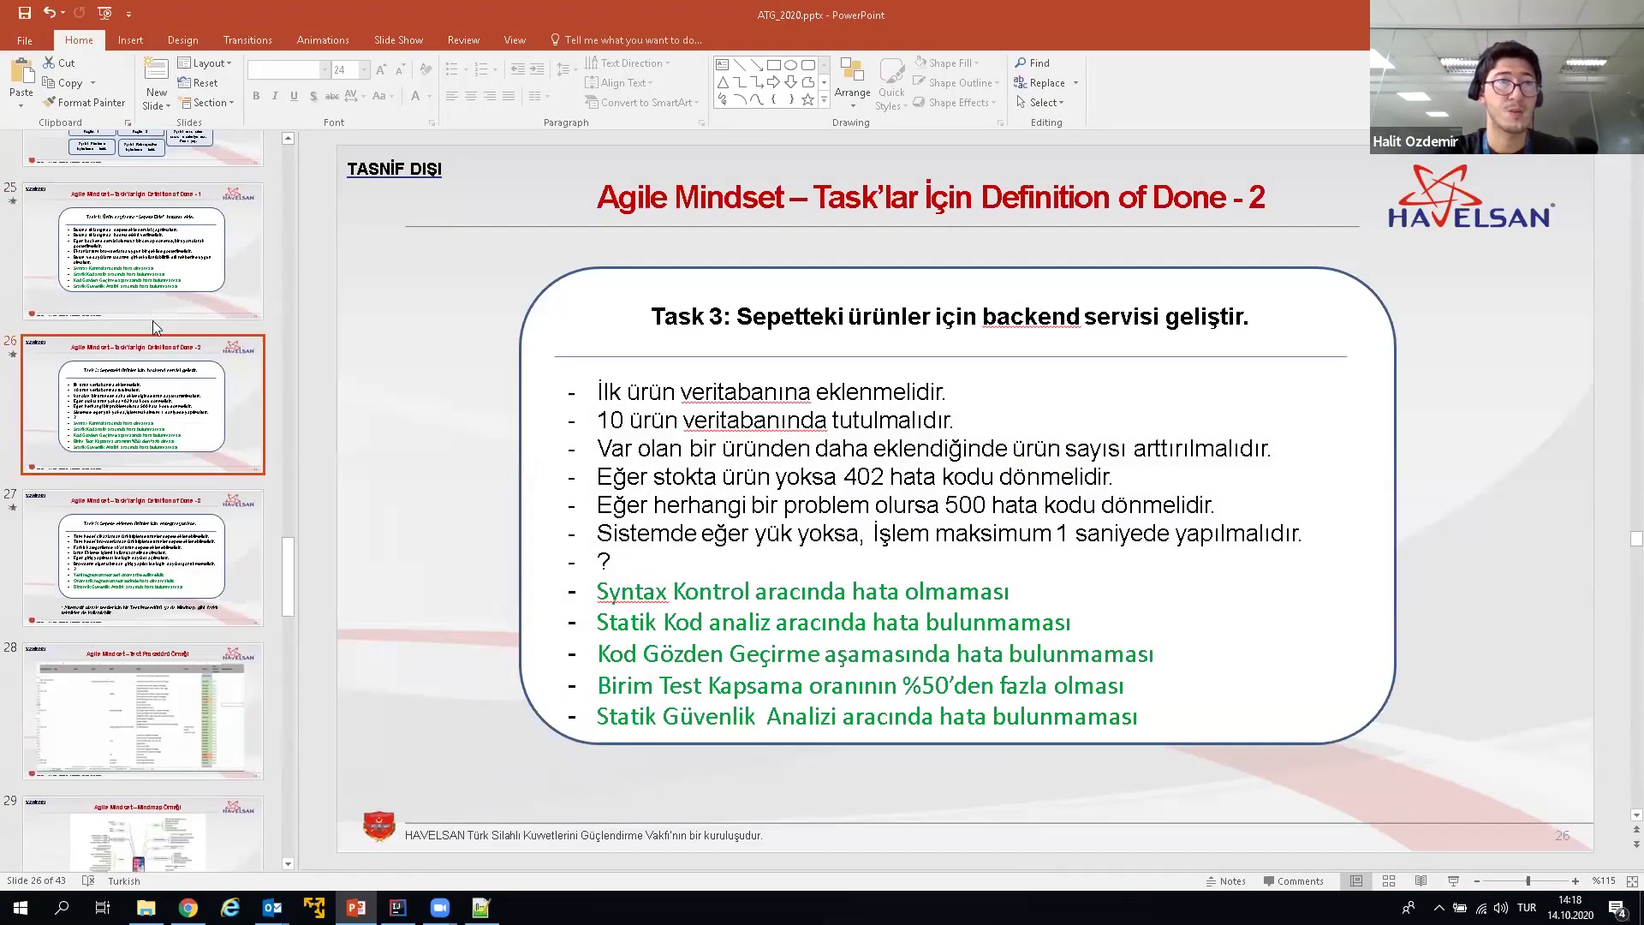
pyautogui.click(167, 431)
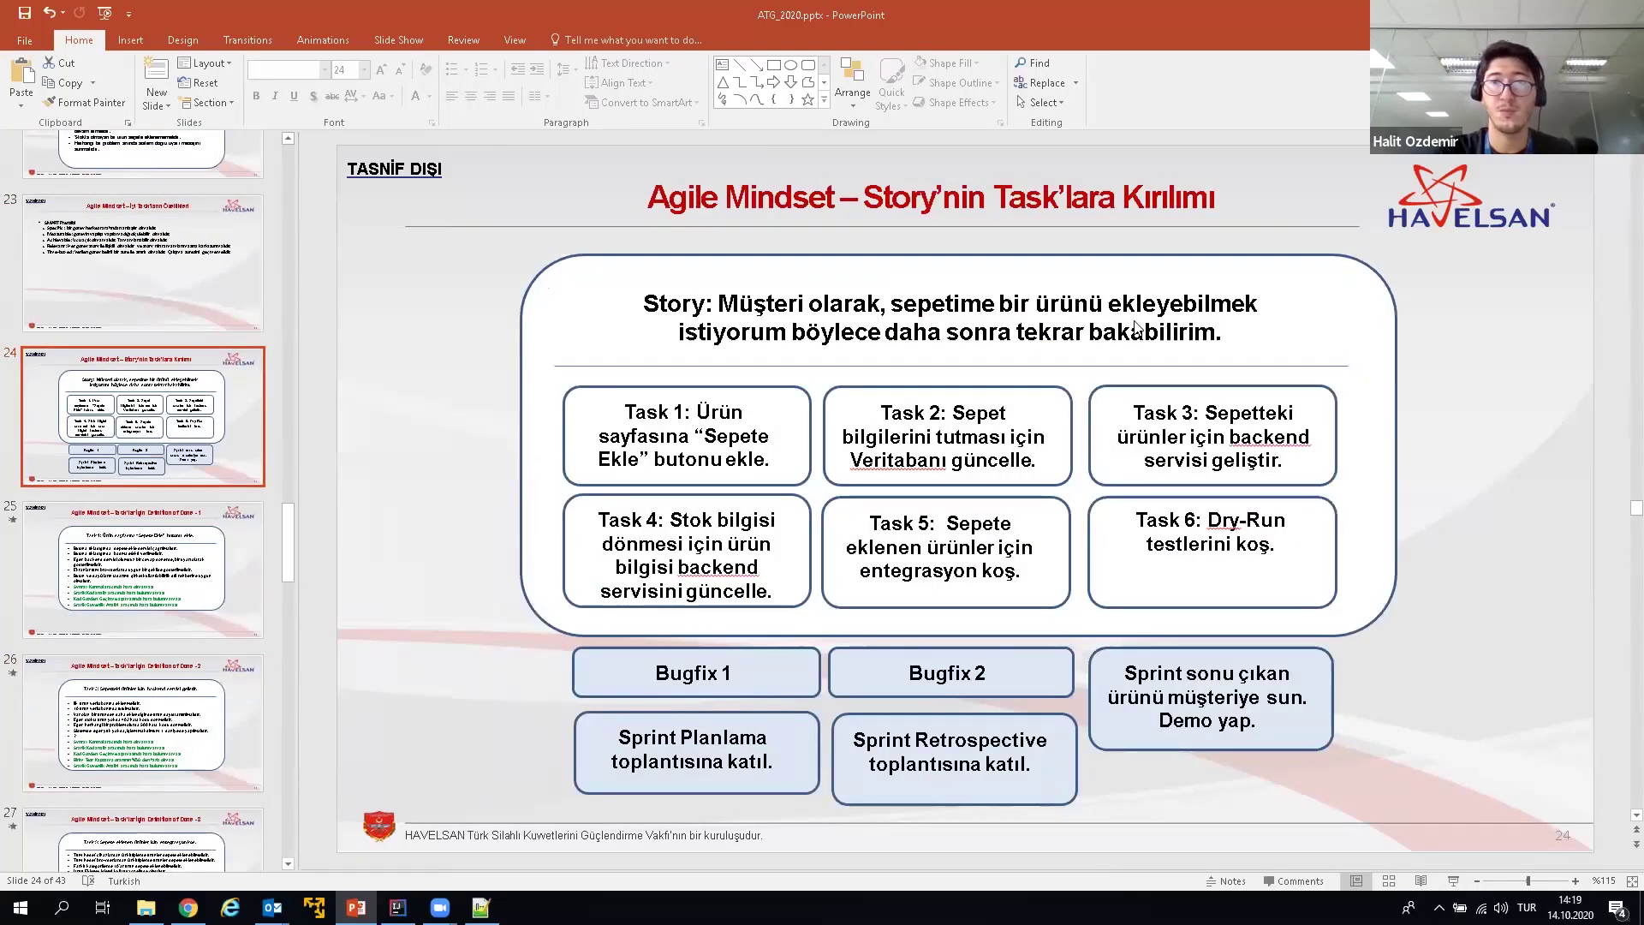
pyautogui.moveTo(1225, 336); pyautogui.dragTo(724, 305)
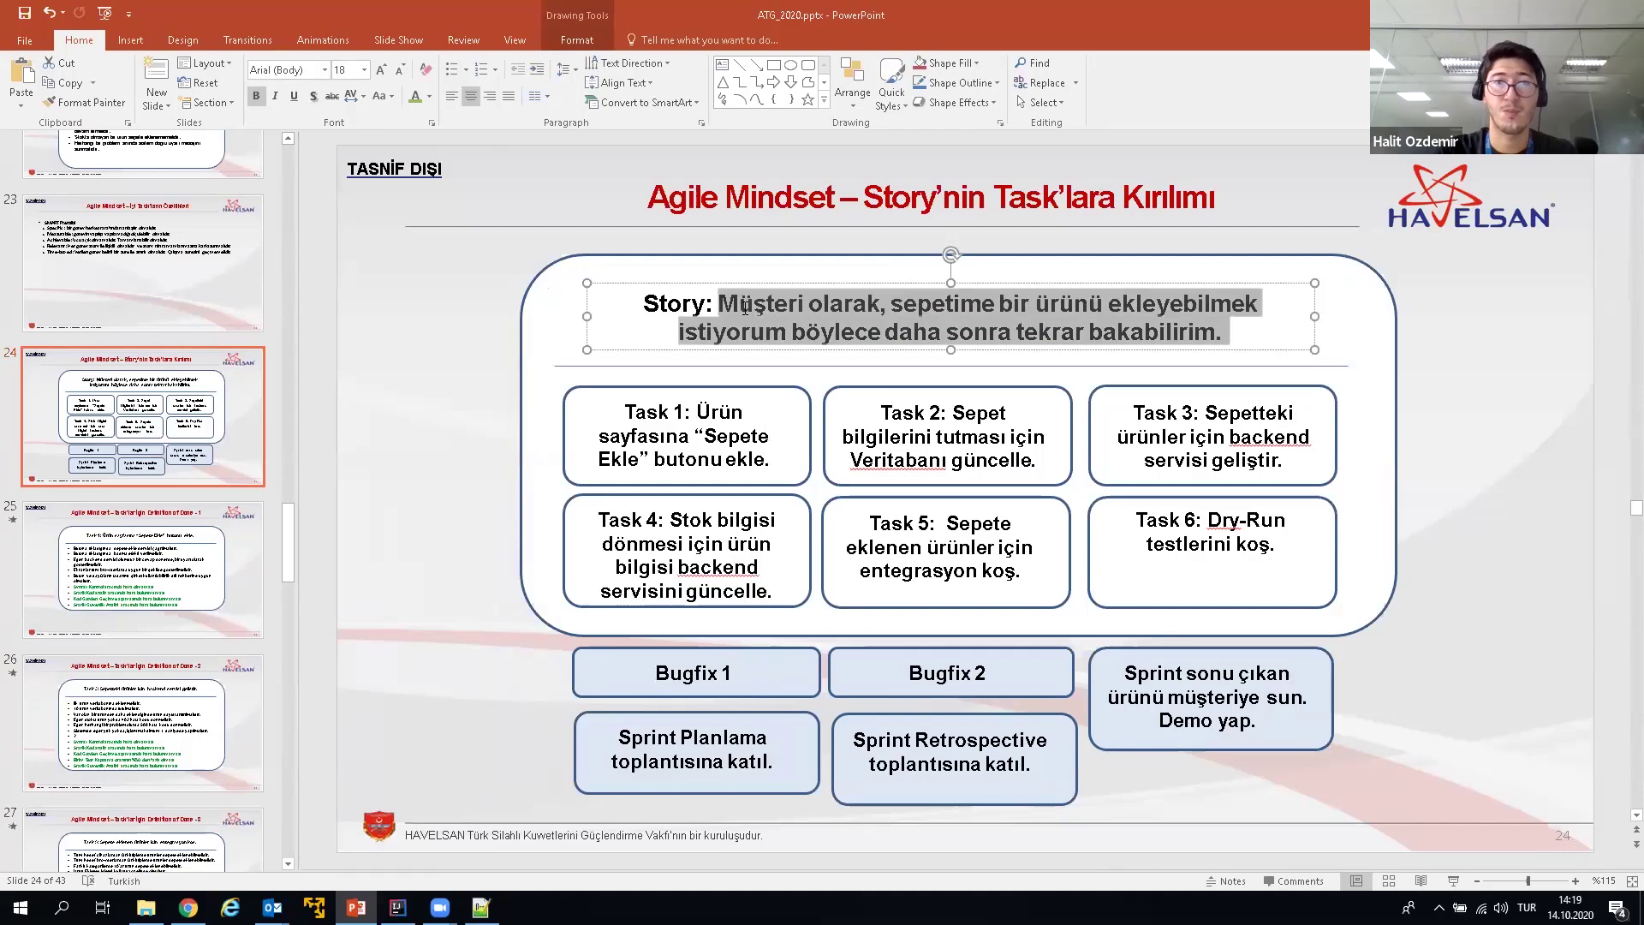
# Step: Back in Jira, set the summary to "Müşteri olarak, sepetime bir ürünü ekleyebilmek istiyorum böylece daha sonra tekrar bakabilirim."
pyautogui.hotkey('alt', 'Tab')
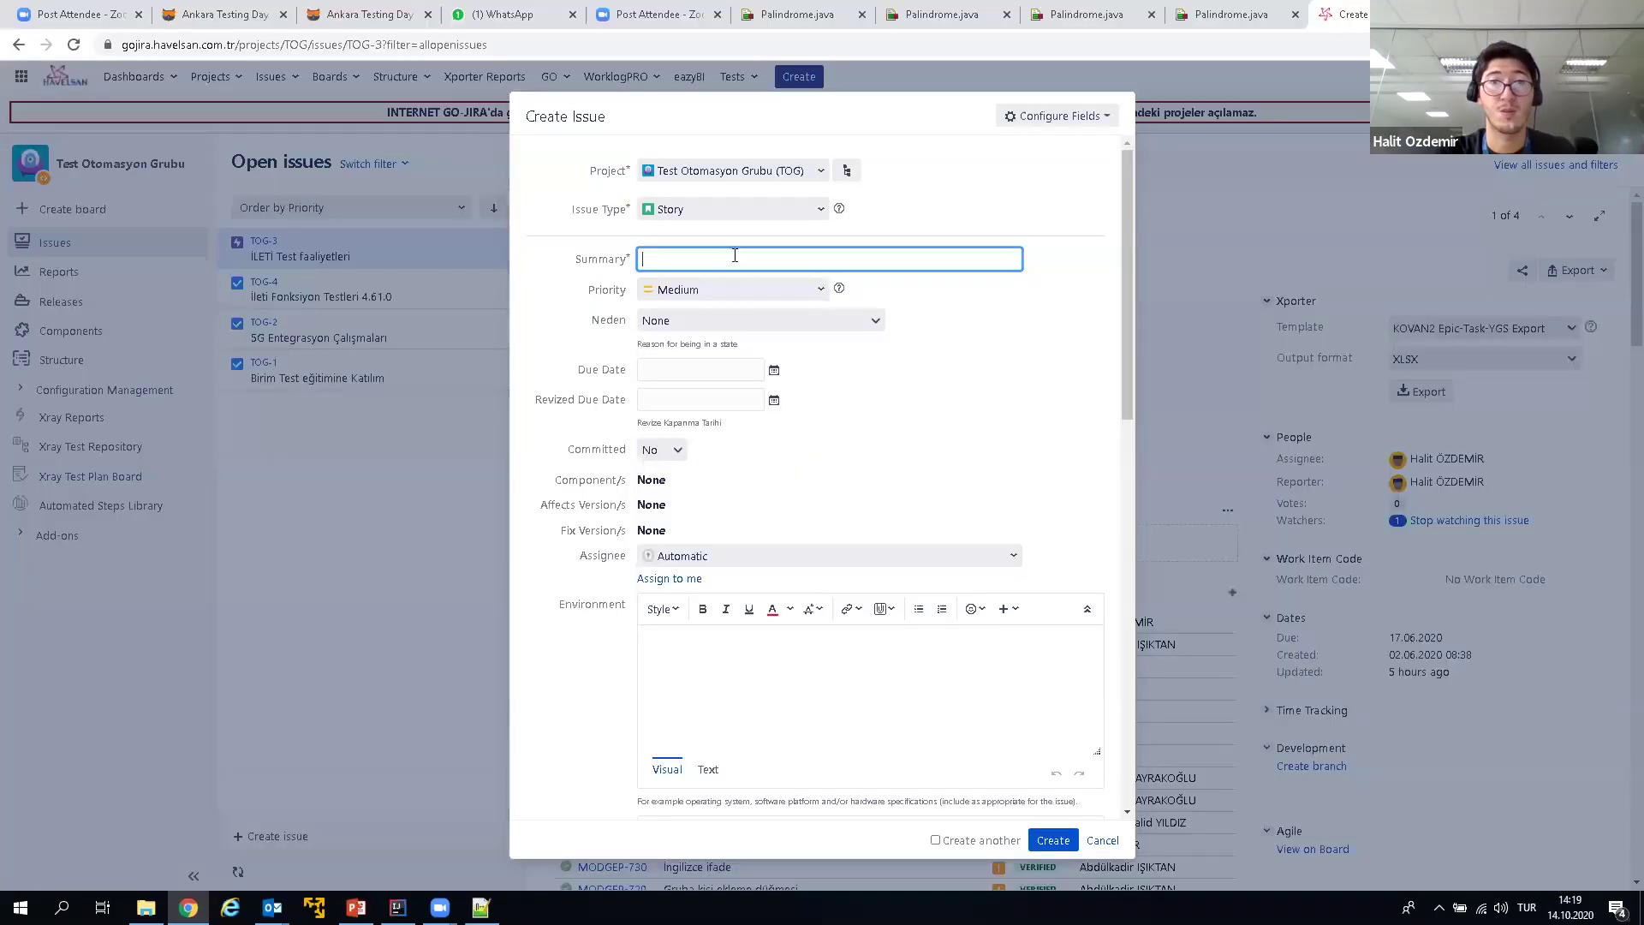
pyautogui.click(731, 252)
pyautogui.write('Müşteri olarak sepetime bir ürünü ekleyebilmek istiyorum böylece daha sonra tekrar bakabilirim.')
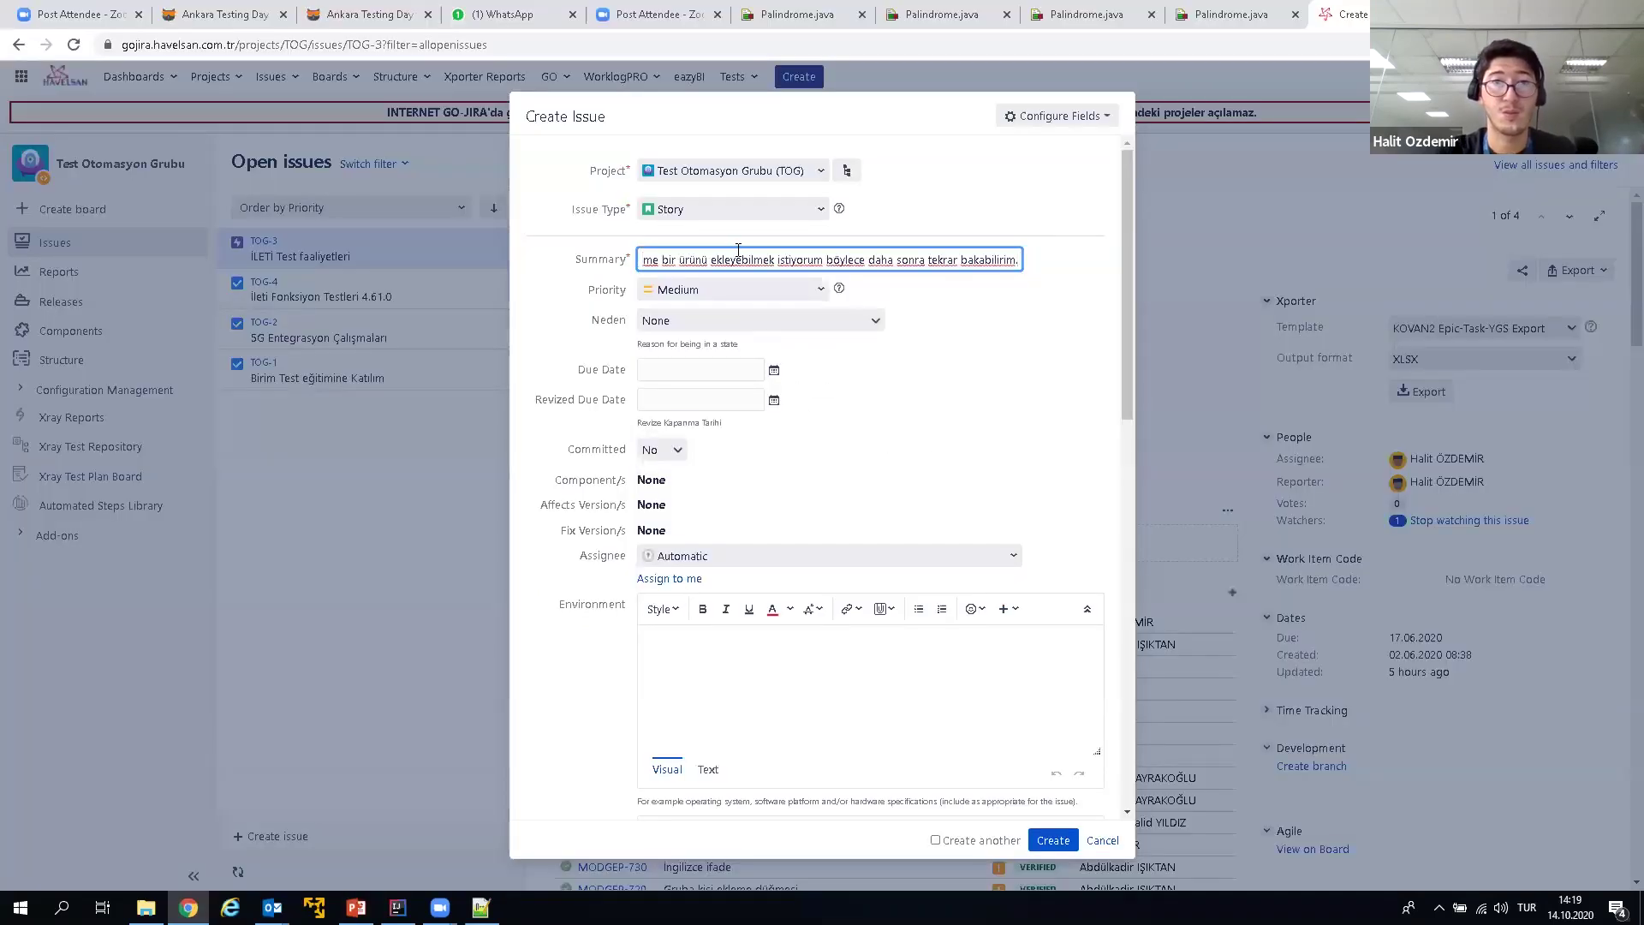
pyautogui.click(888, 488)
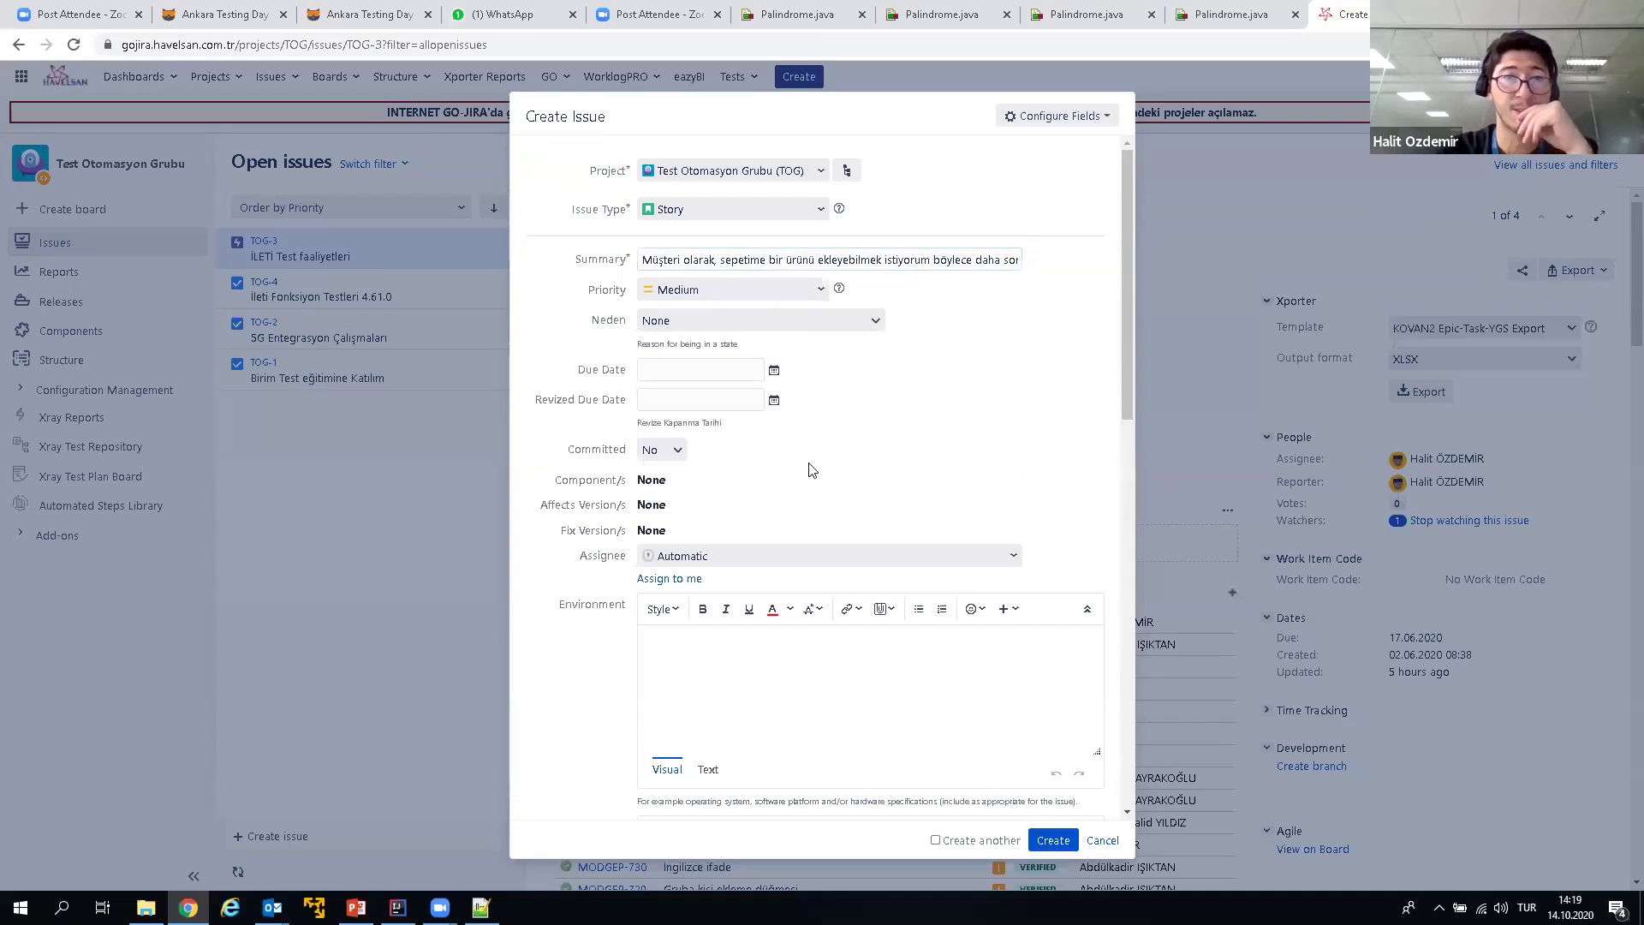
# Step: Enter the heading "Kabul Kriteri" in the story's description with a line of eight dashes beneath it
pyautogui.scroll(-2, 732, 670)
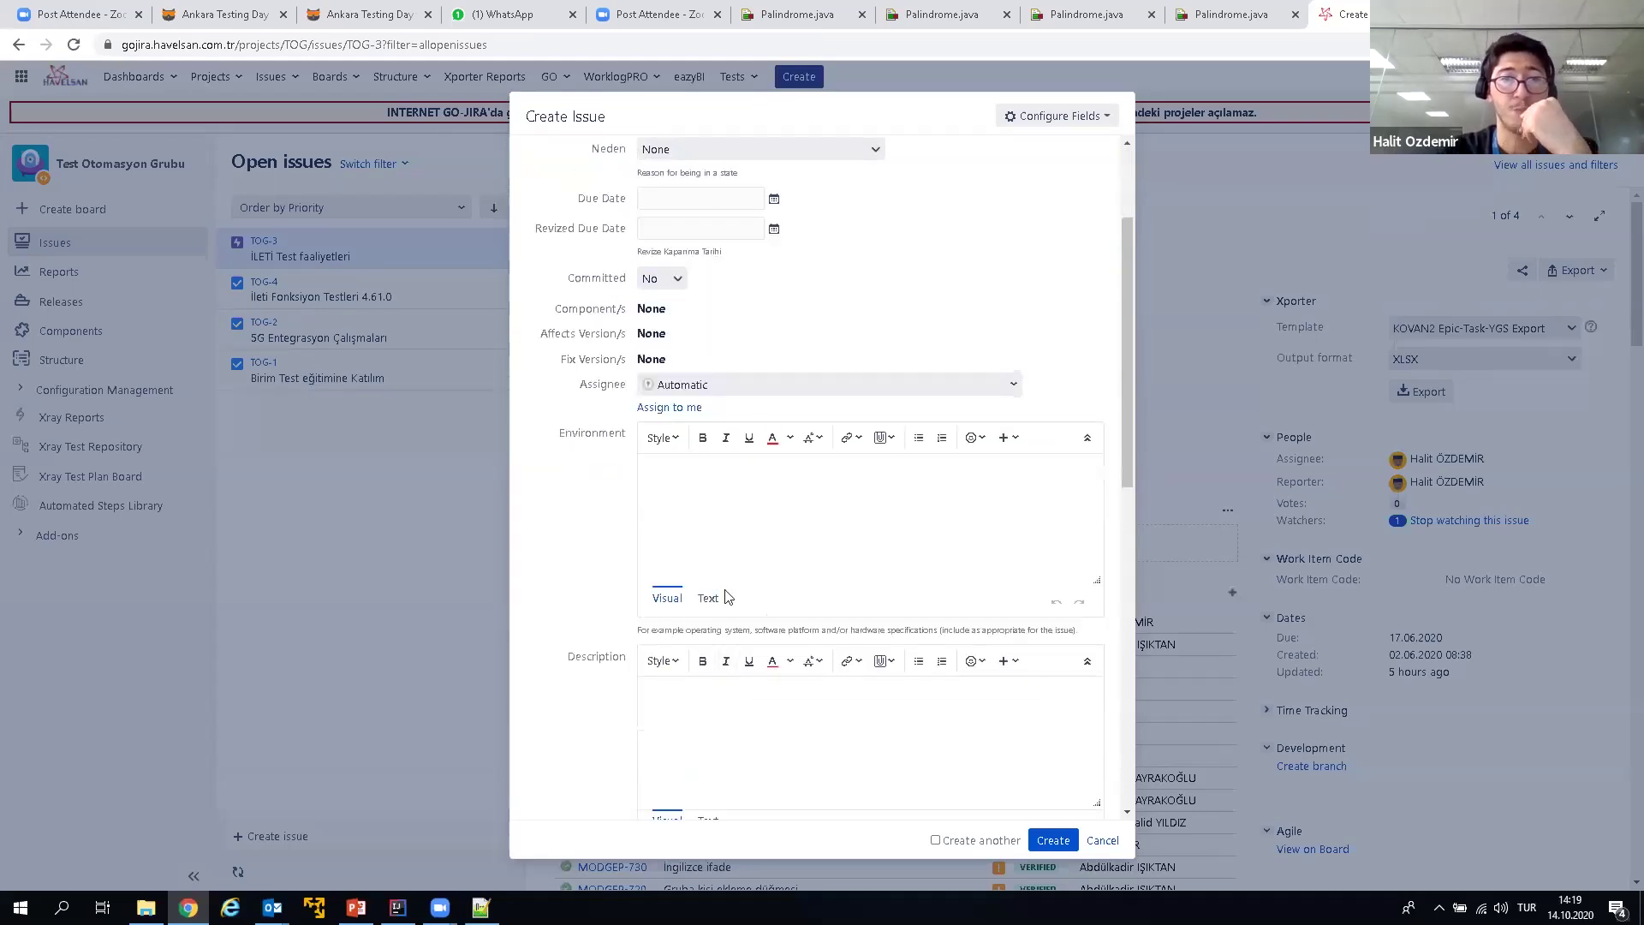
pyautogui.click(710, 707)
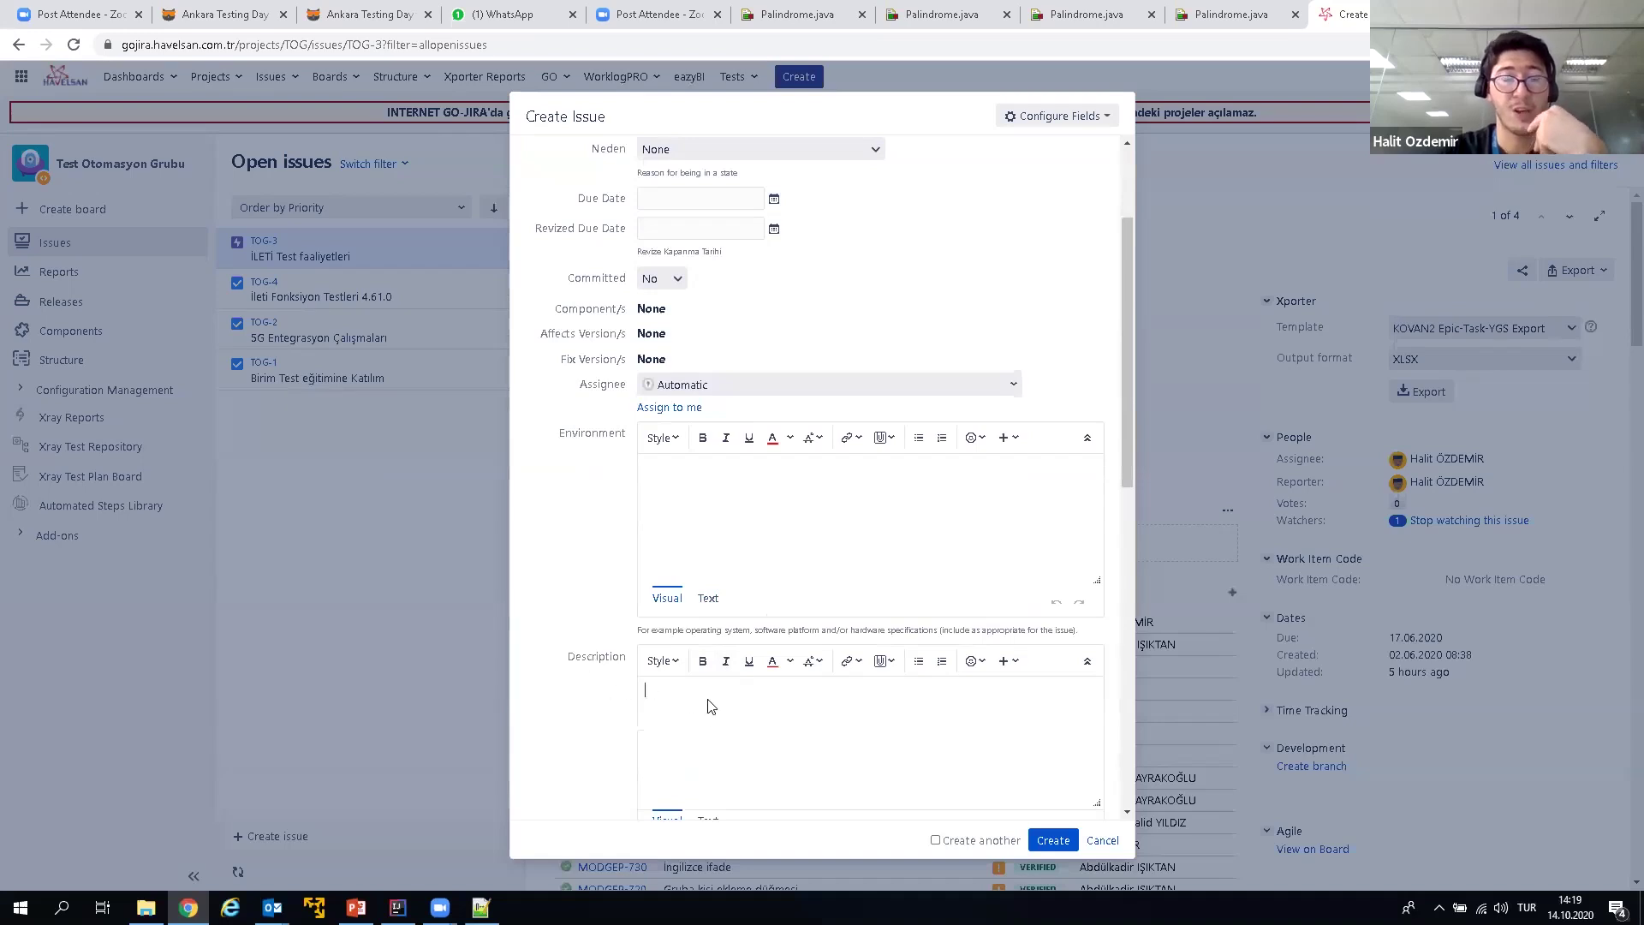
pyautogui.scroll(-3, 707, 706)
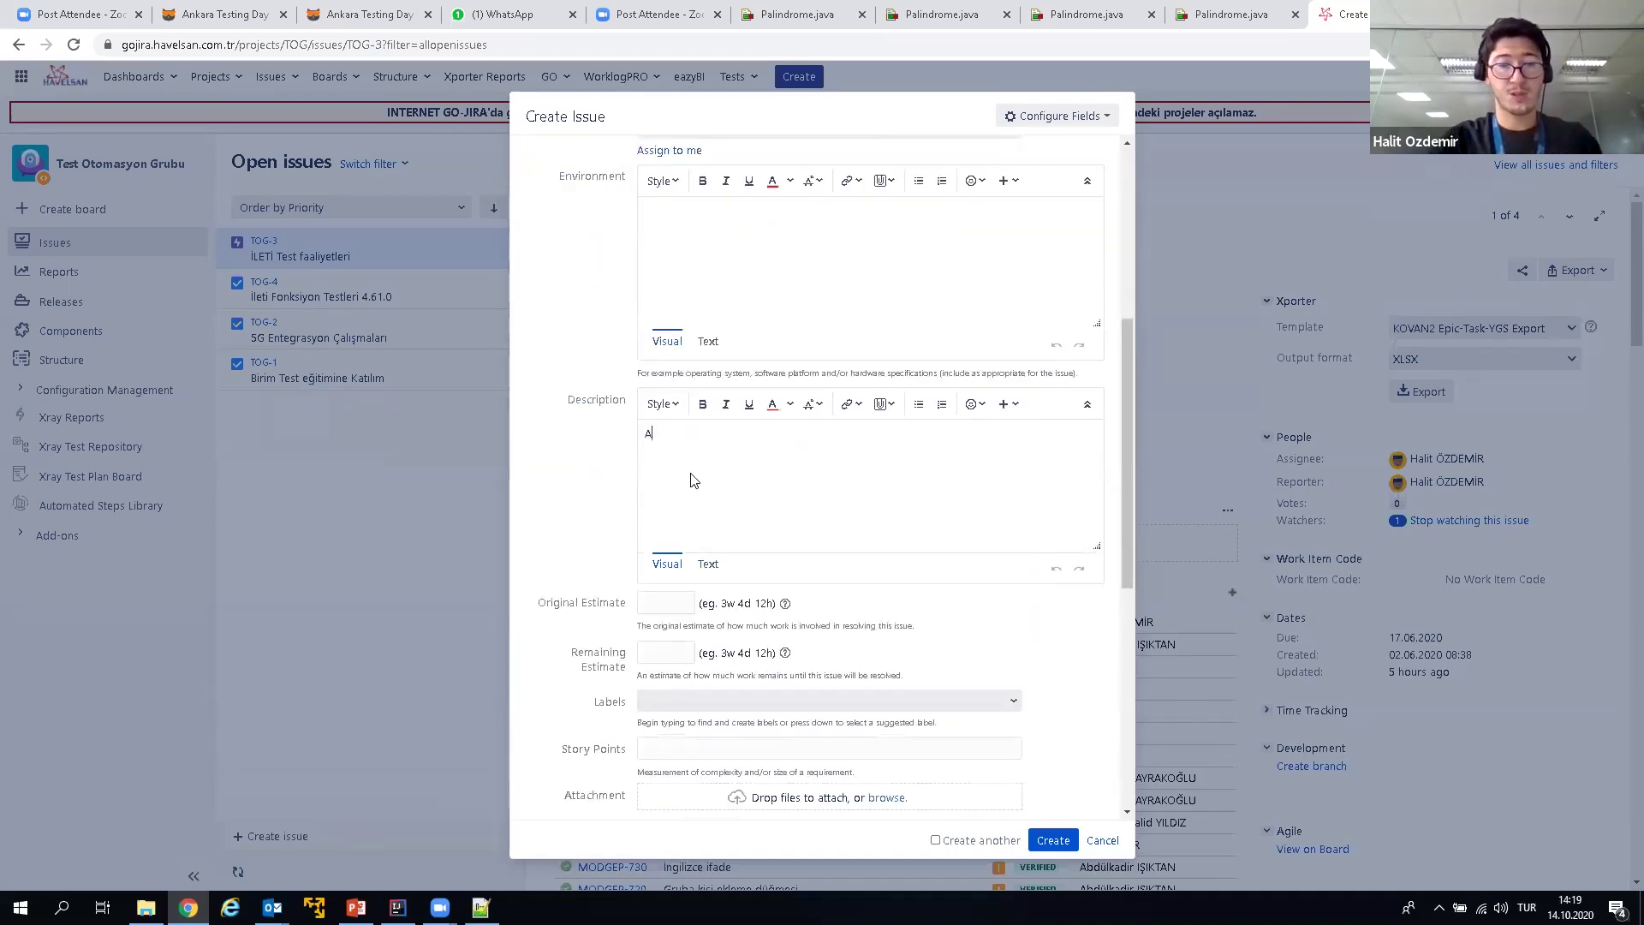
pyautogui.write('Acce')
pyautogui.press('BackSpace')
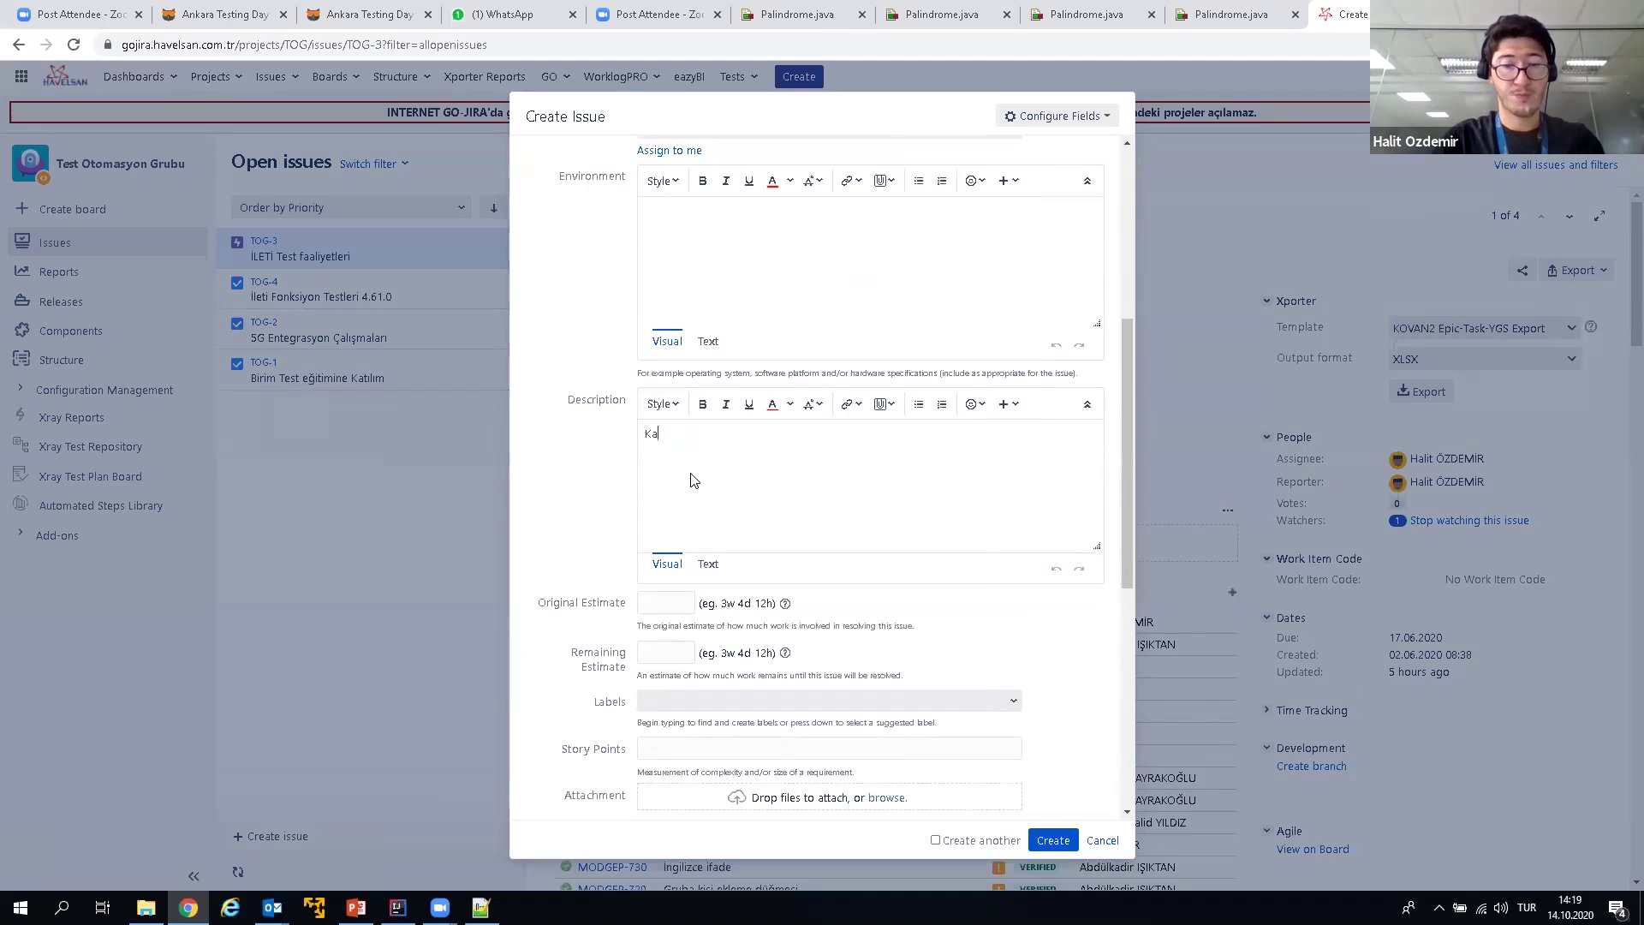
pyautogui.write('Kabul Kriteri ')
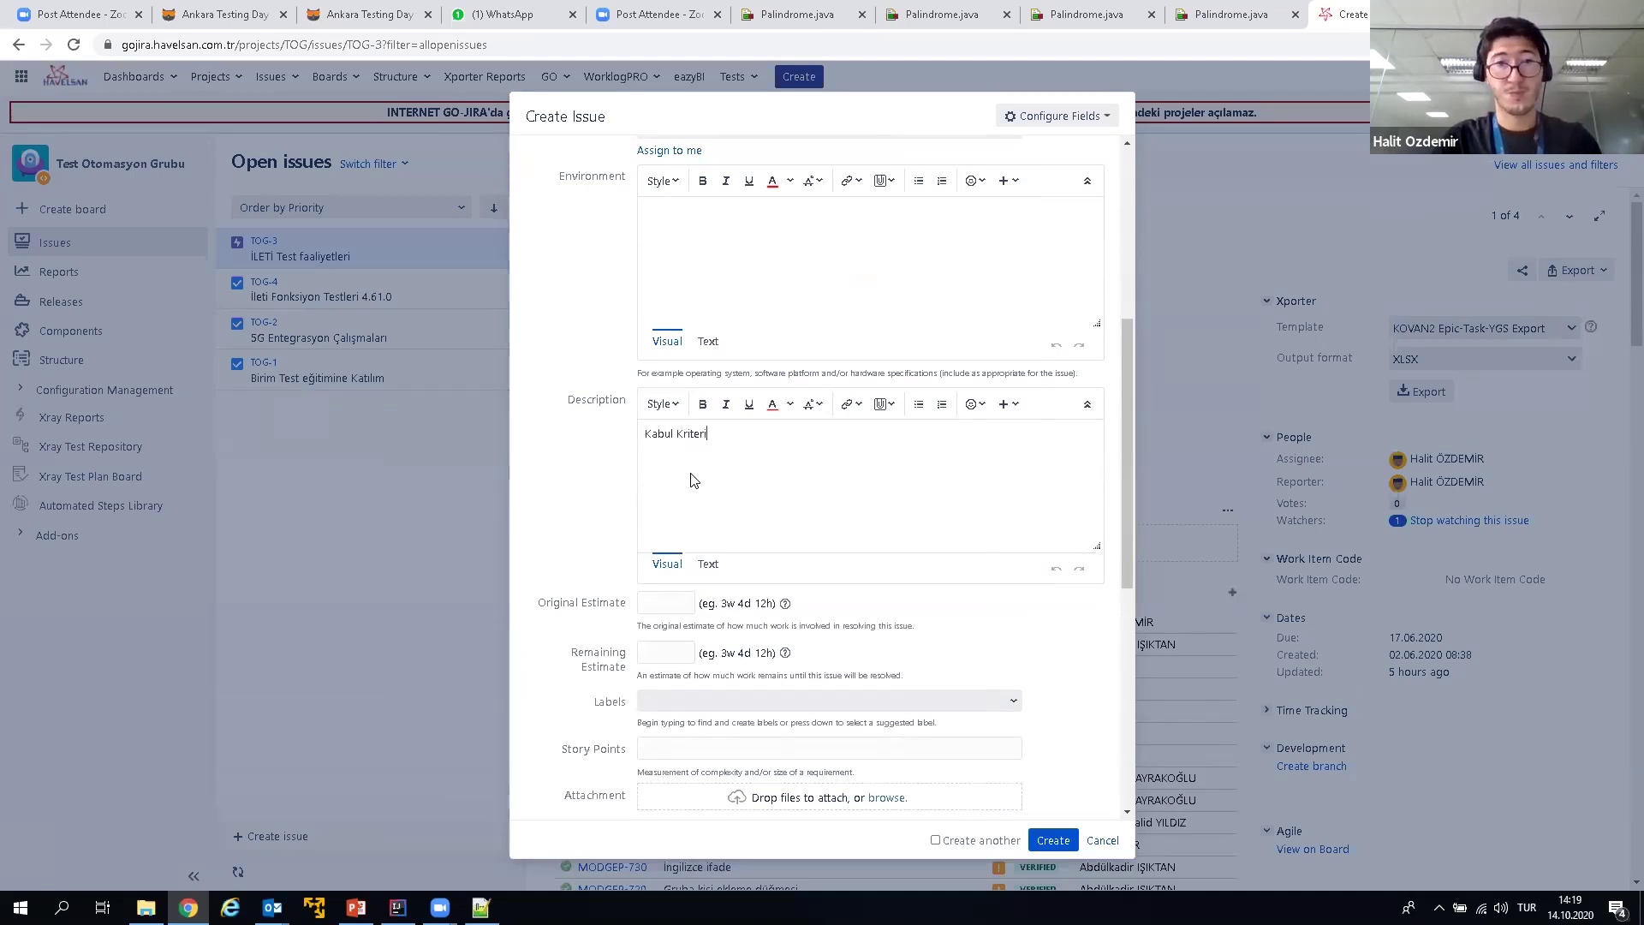
pyautogui.write('------')
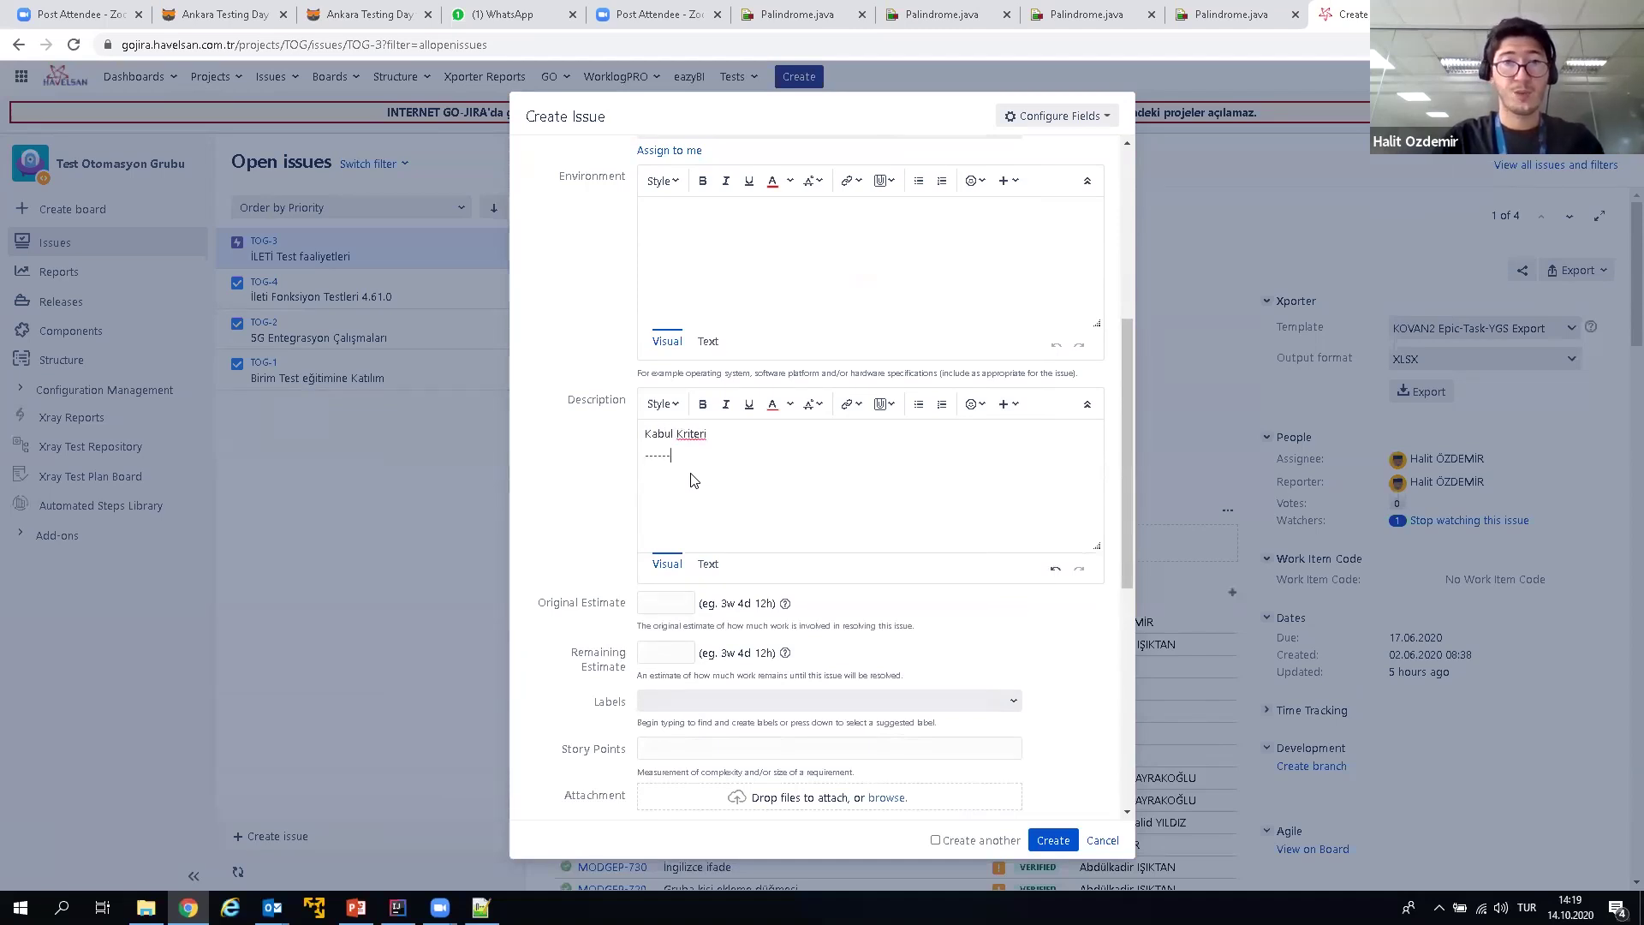
pyautogui.write('--')
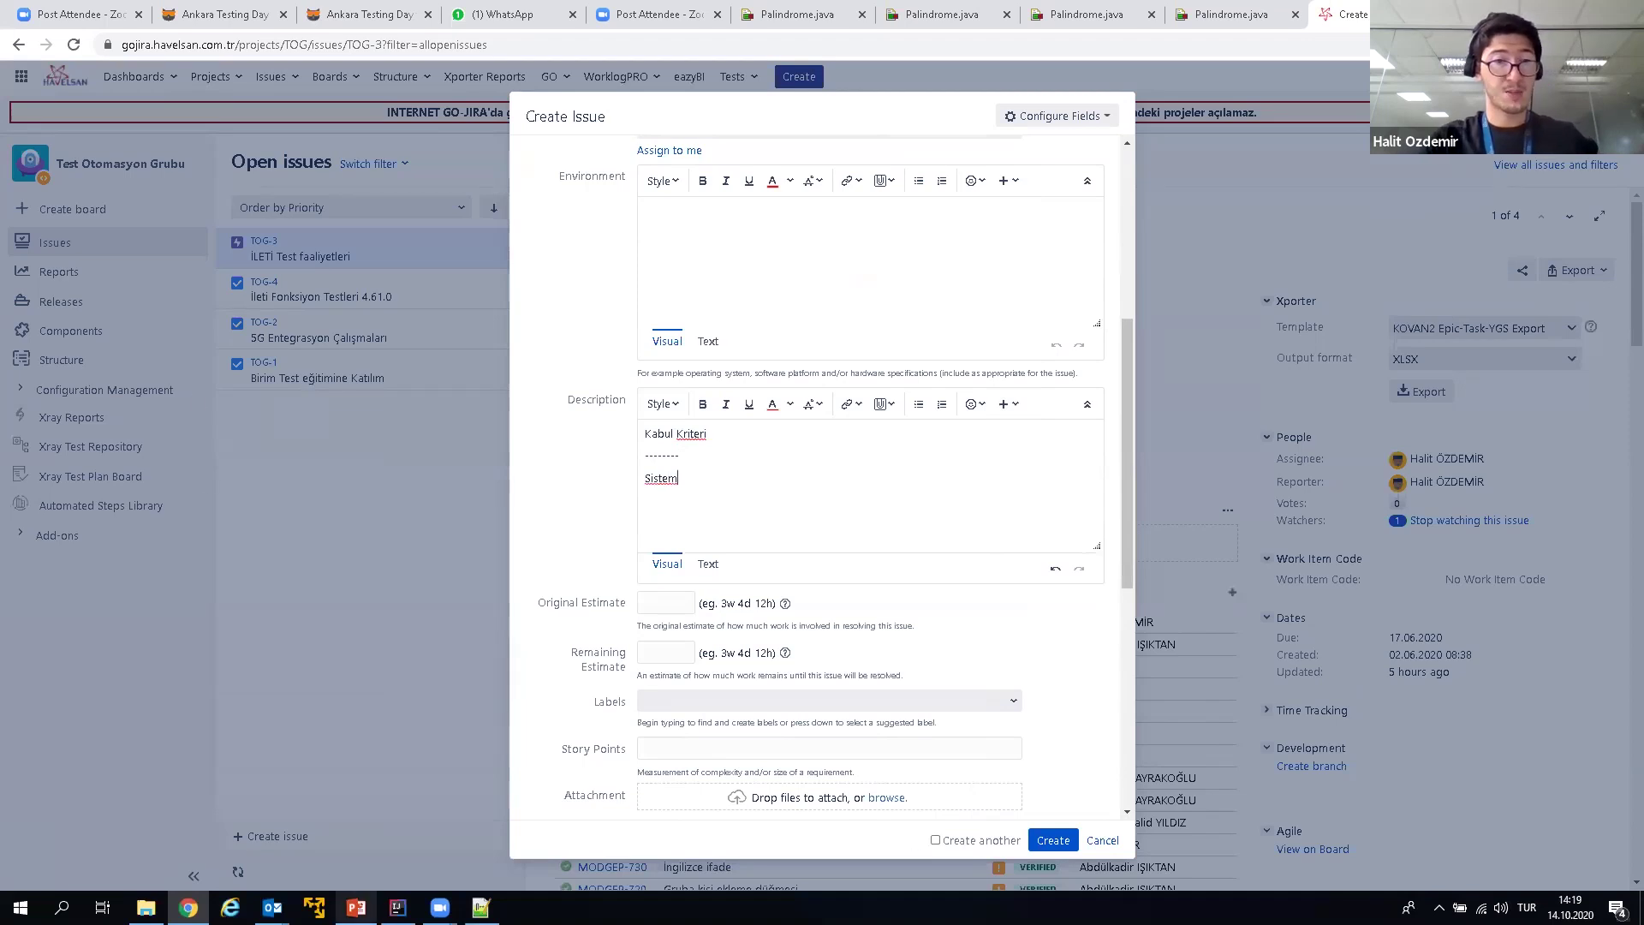
# Step: Switch to PowerPoint and review the acceptance criteria of the sample story on slide 22
pyautogui.click(355, 908)
pyautogui.click(144, 541)
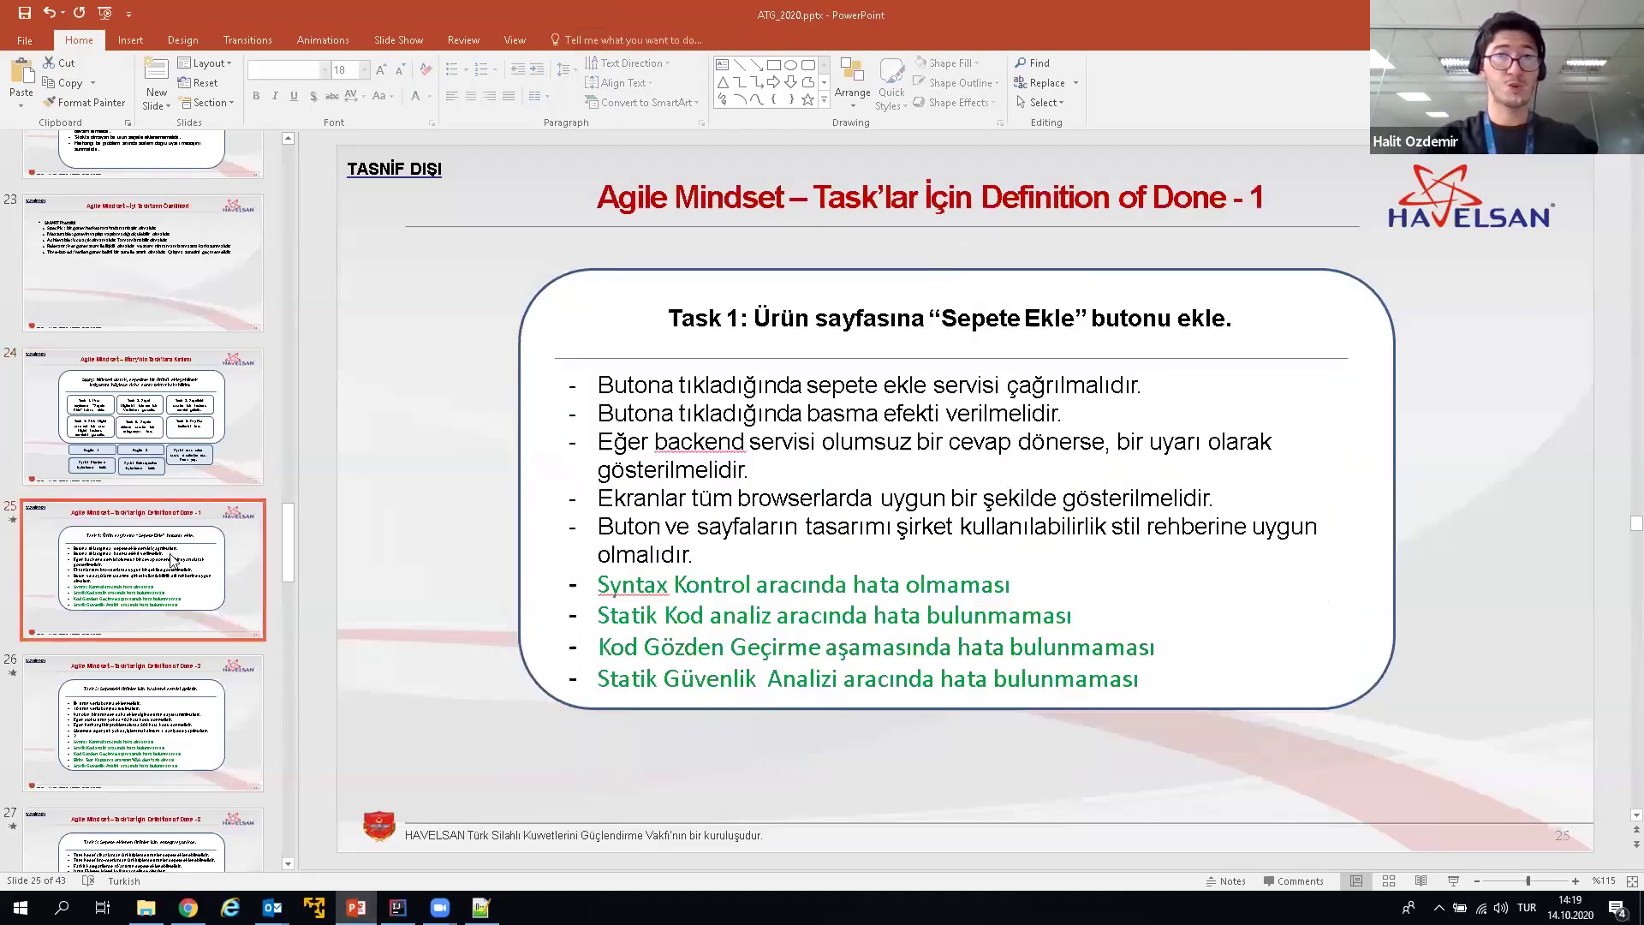
pyautogui.scroll(2, 142, 291)
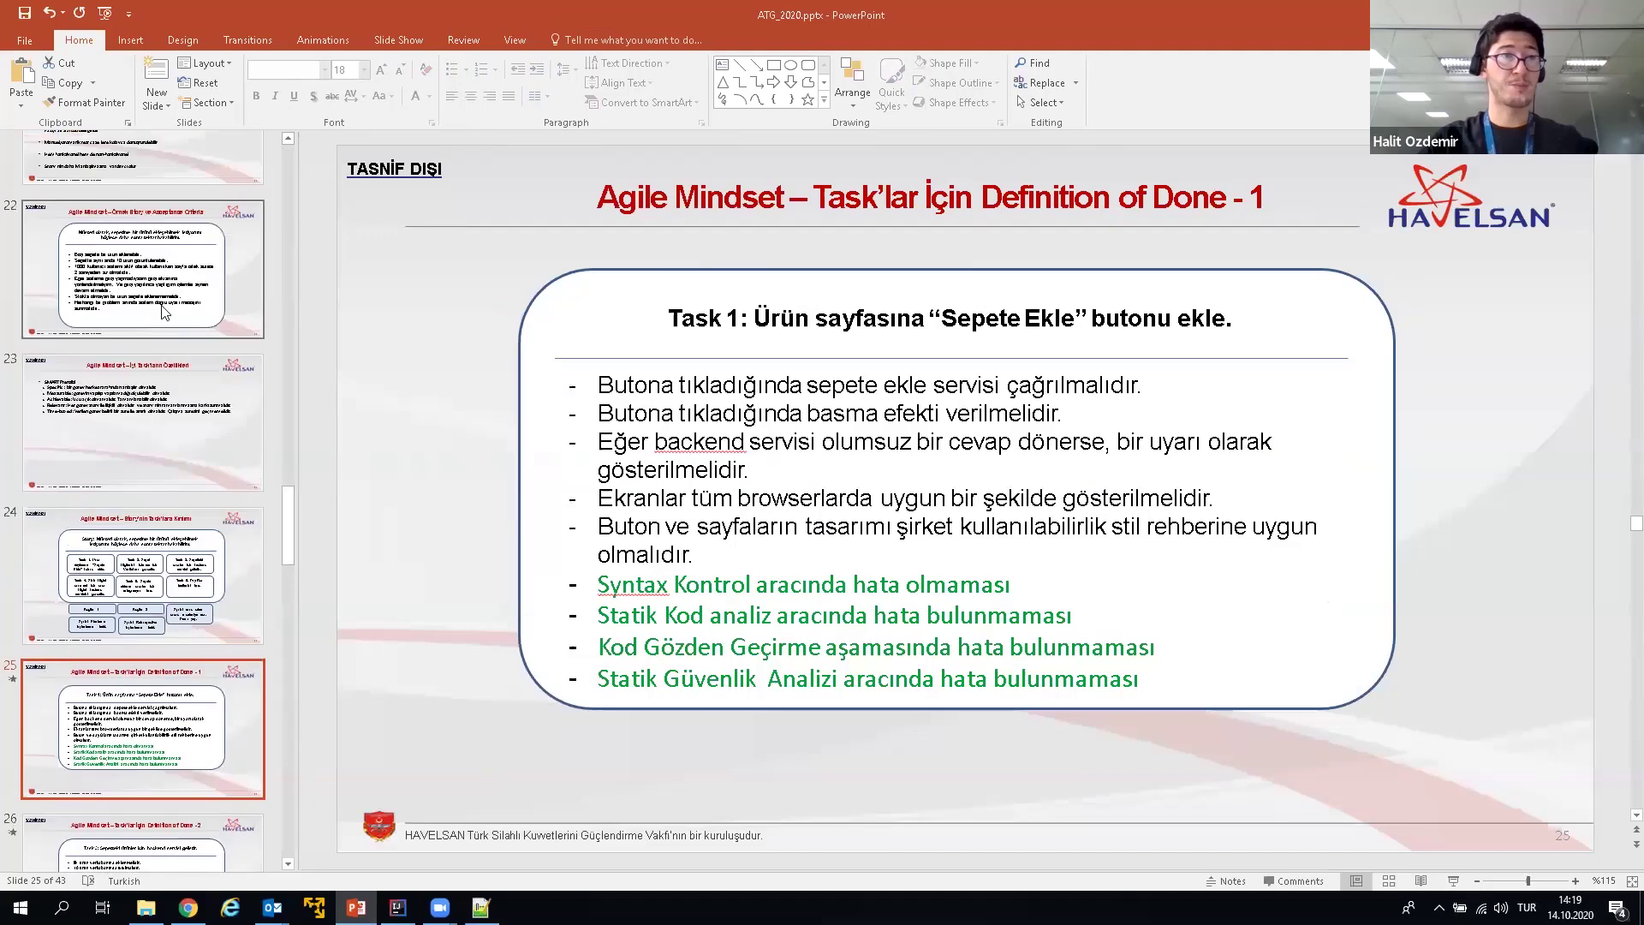
pyautogui.click(161, 310)
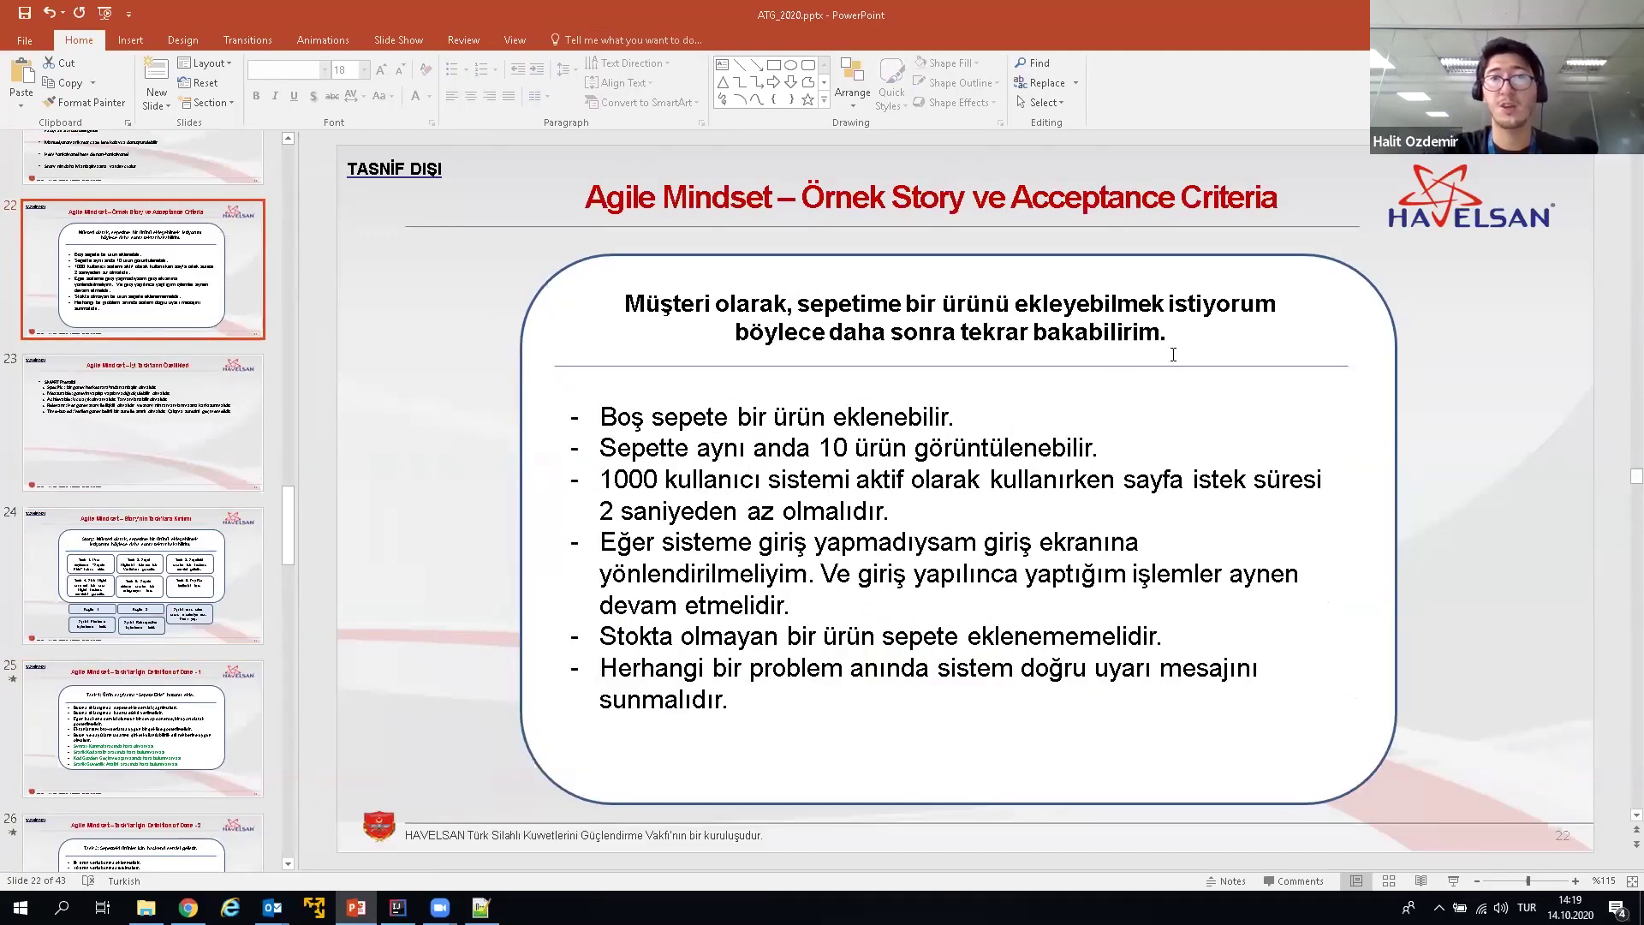
# Step: Back in Jira, replace "Sistem" in the description with the criterion "Sepette aynı anda 10 ürün görüntülenmelidir."
pyautogui.hotkey('alt', 'Tab')
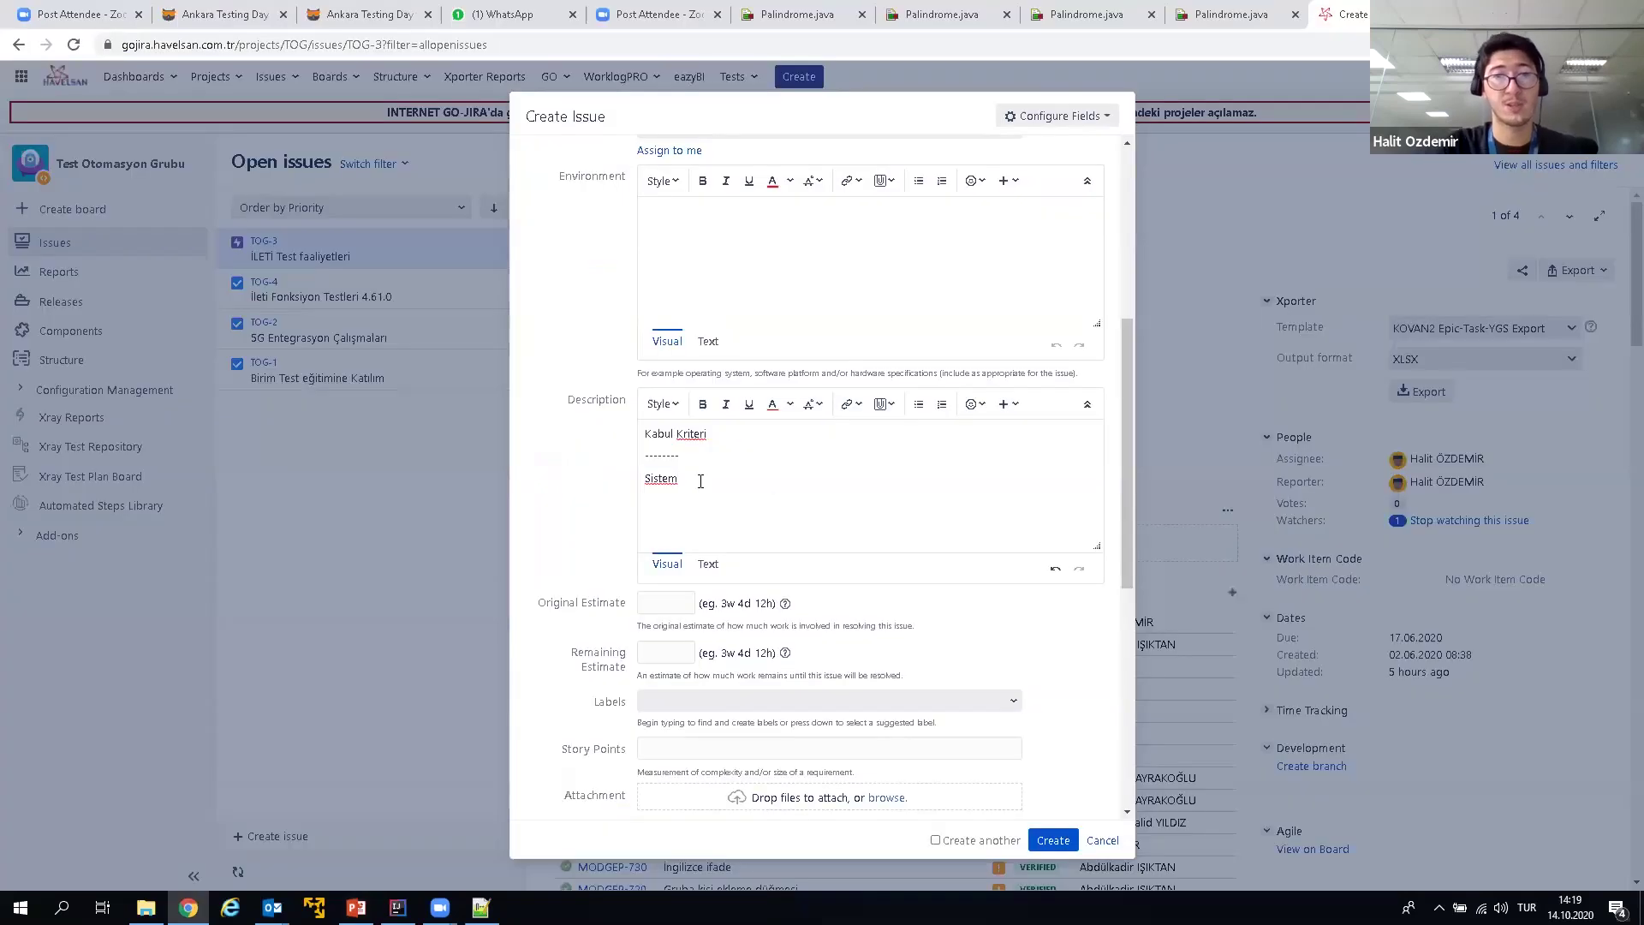
pyautogui.moveTo(700, 482); pyautogui.dragTo(644, 478)
pyautogui.write('Sepe')
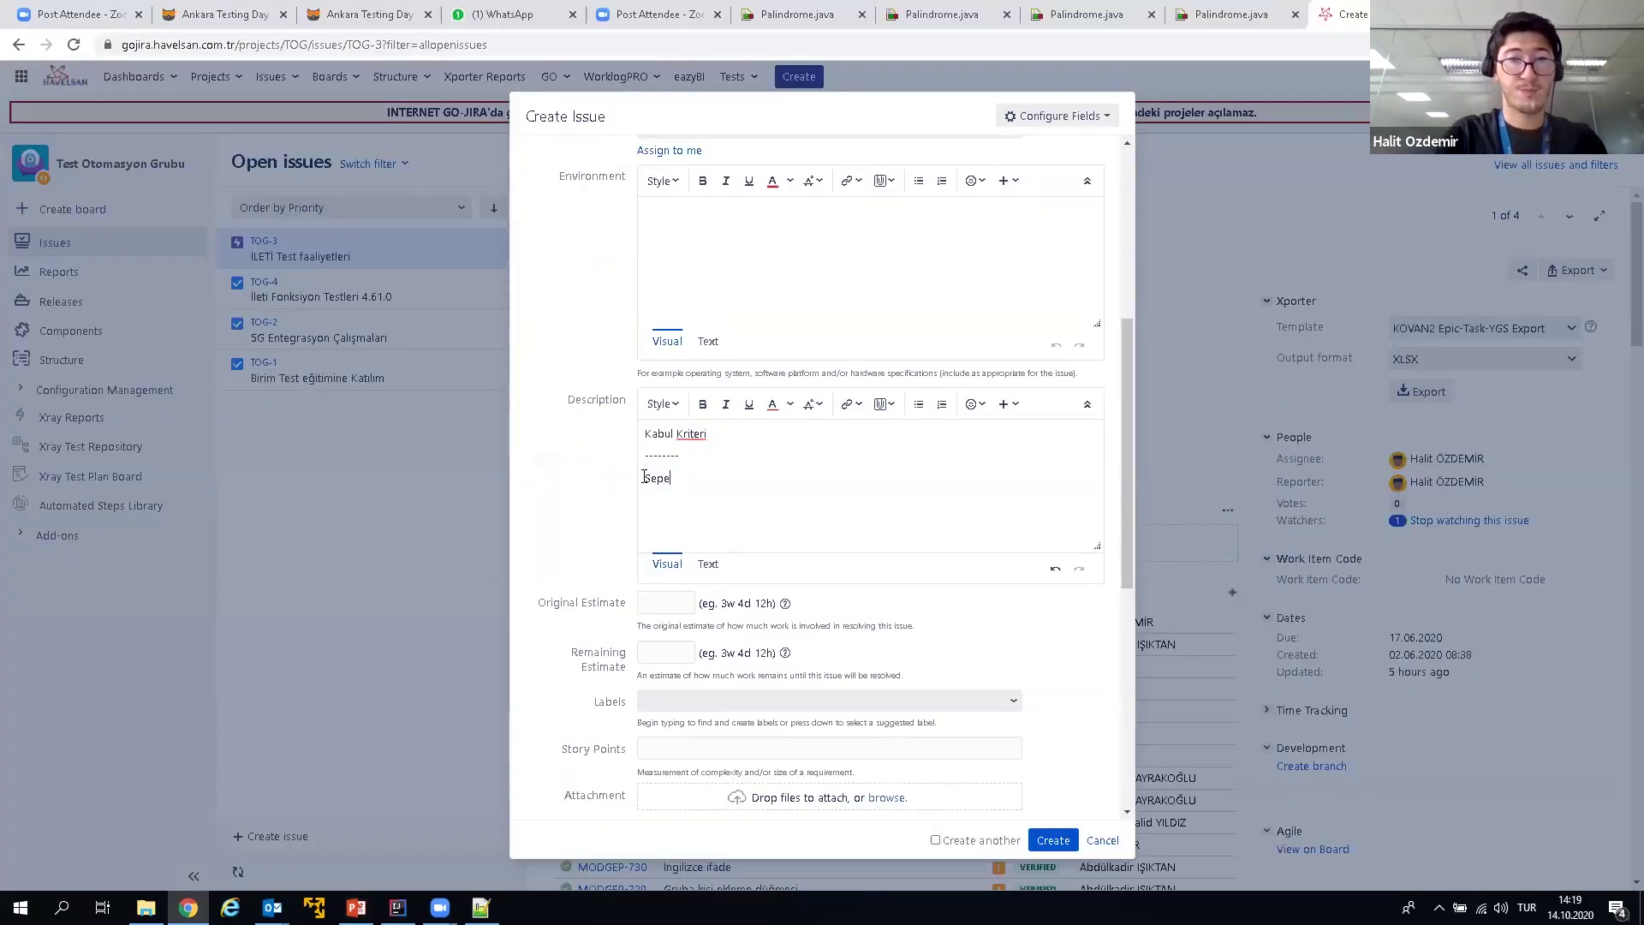
pyautogui.write('tte aynı anda ')
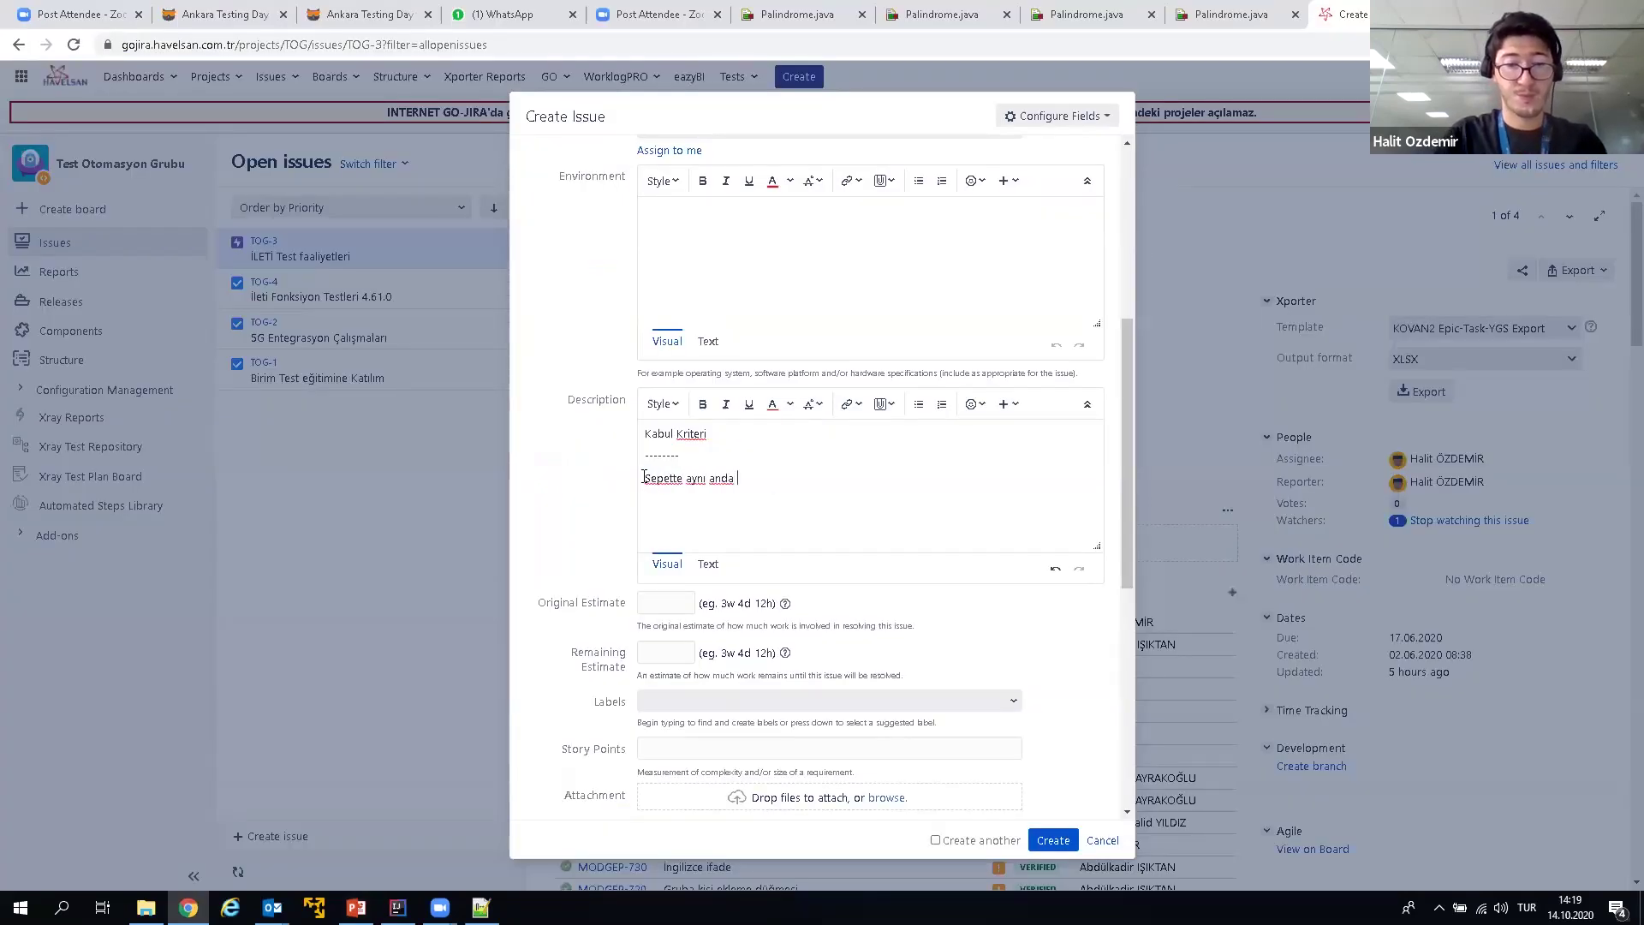
pyautogui.write('10 ürün gör')
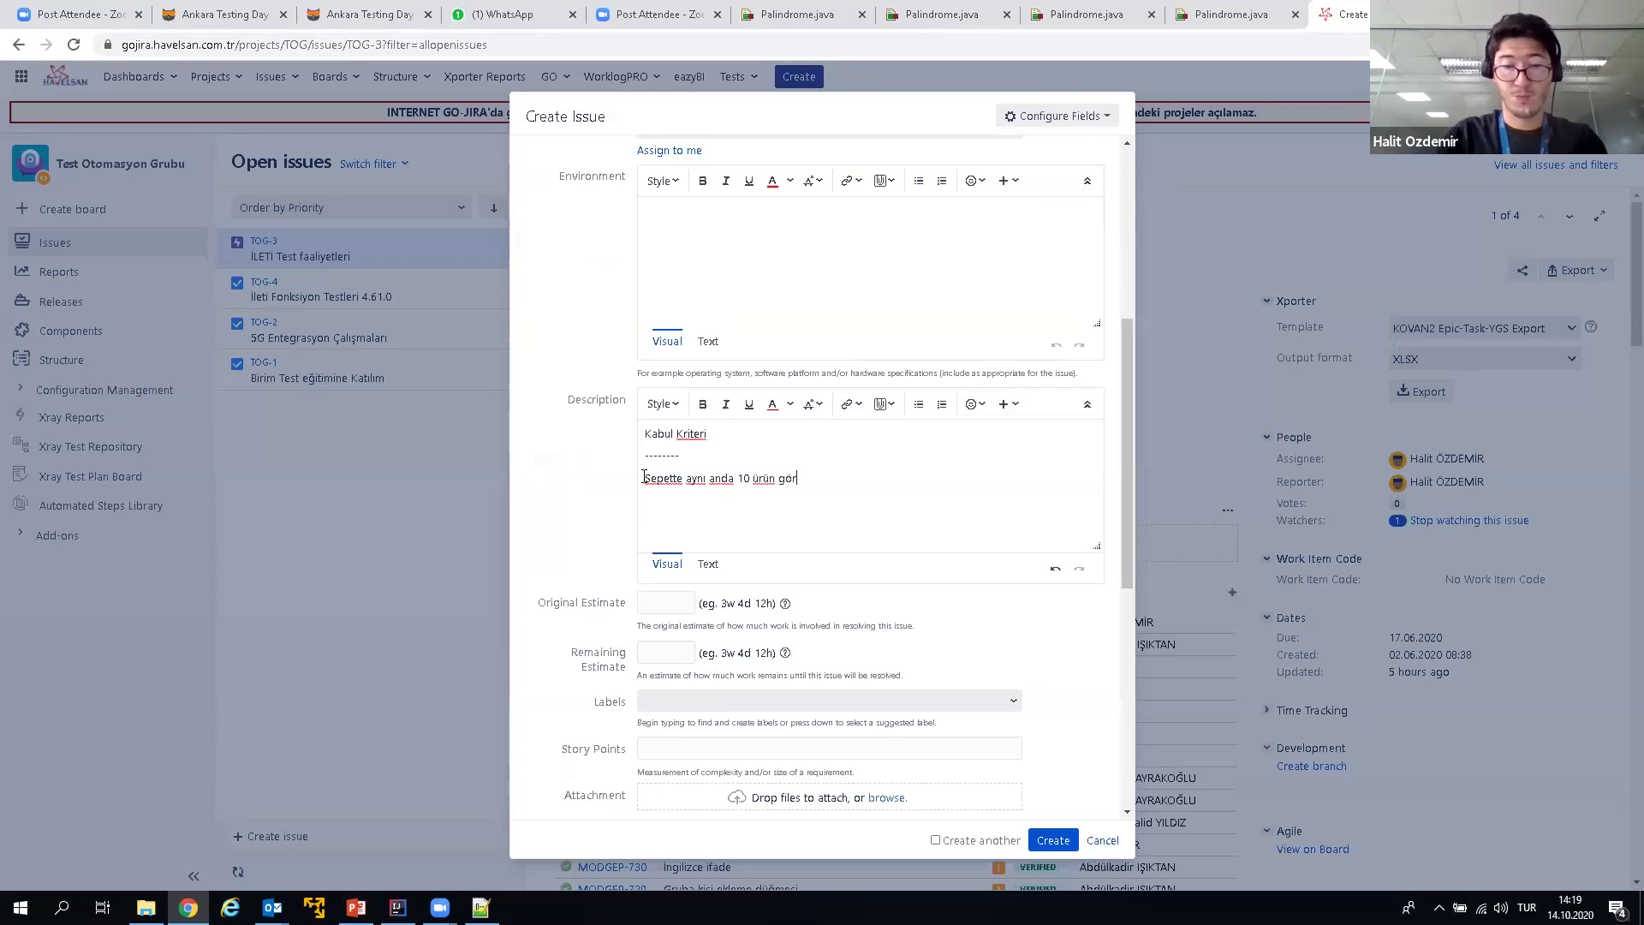
pyautogui.write('üntülenmelidir')
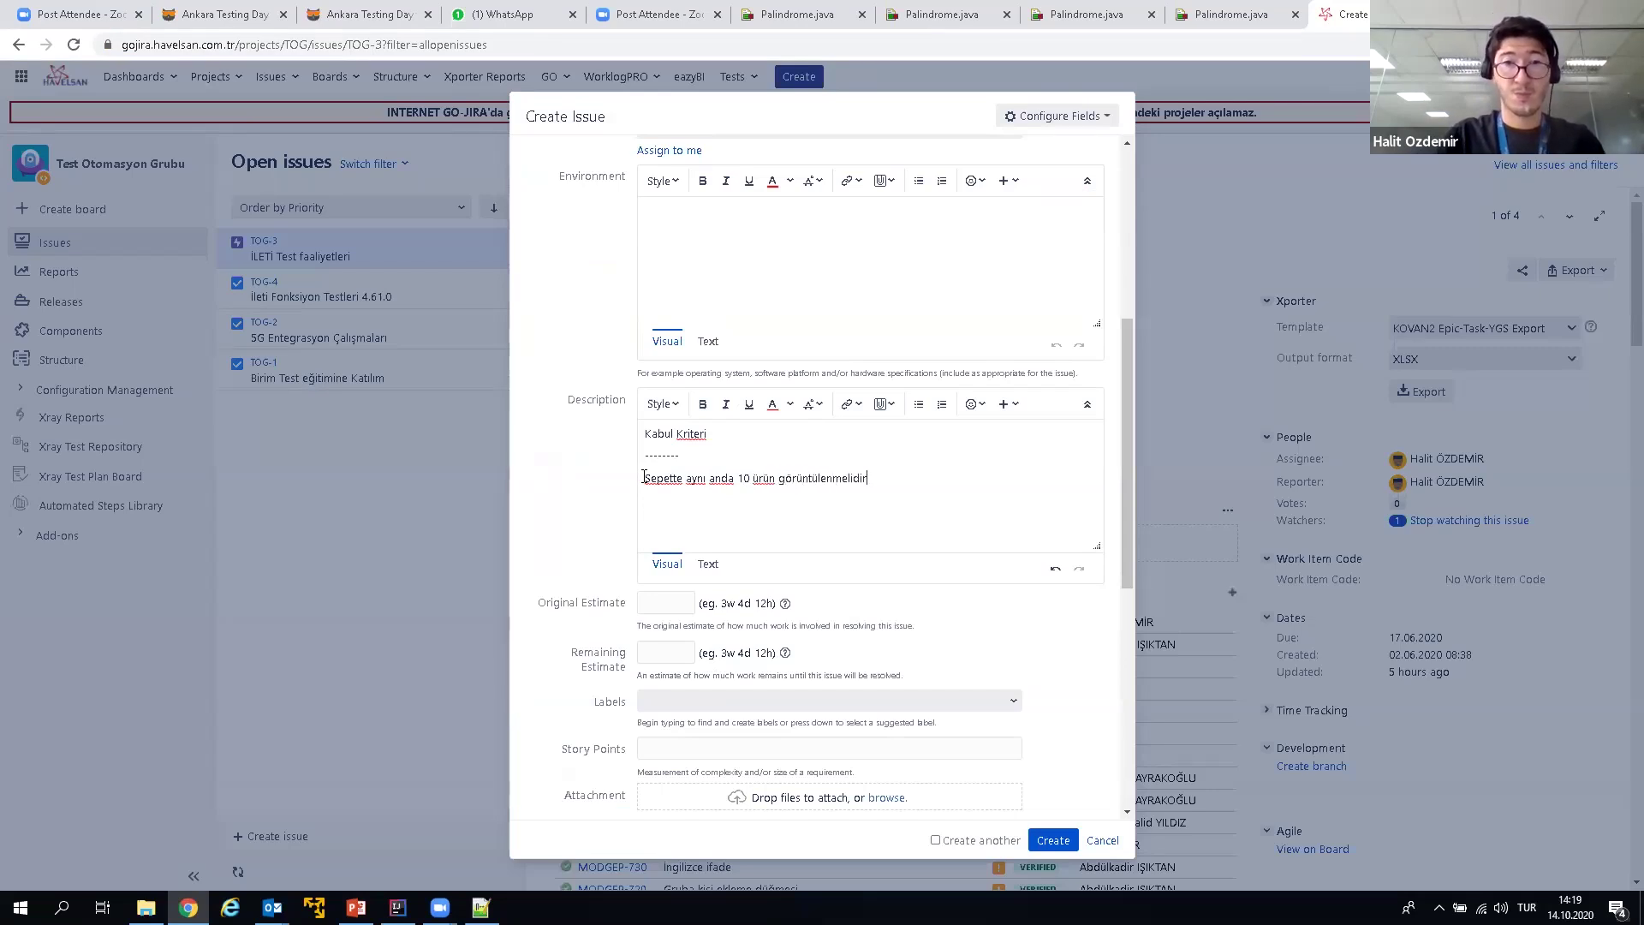
pyautogui.write('.')
pyautogui.press('Return')
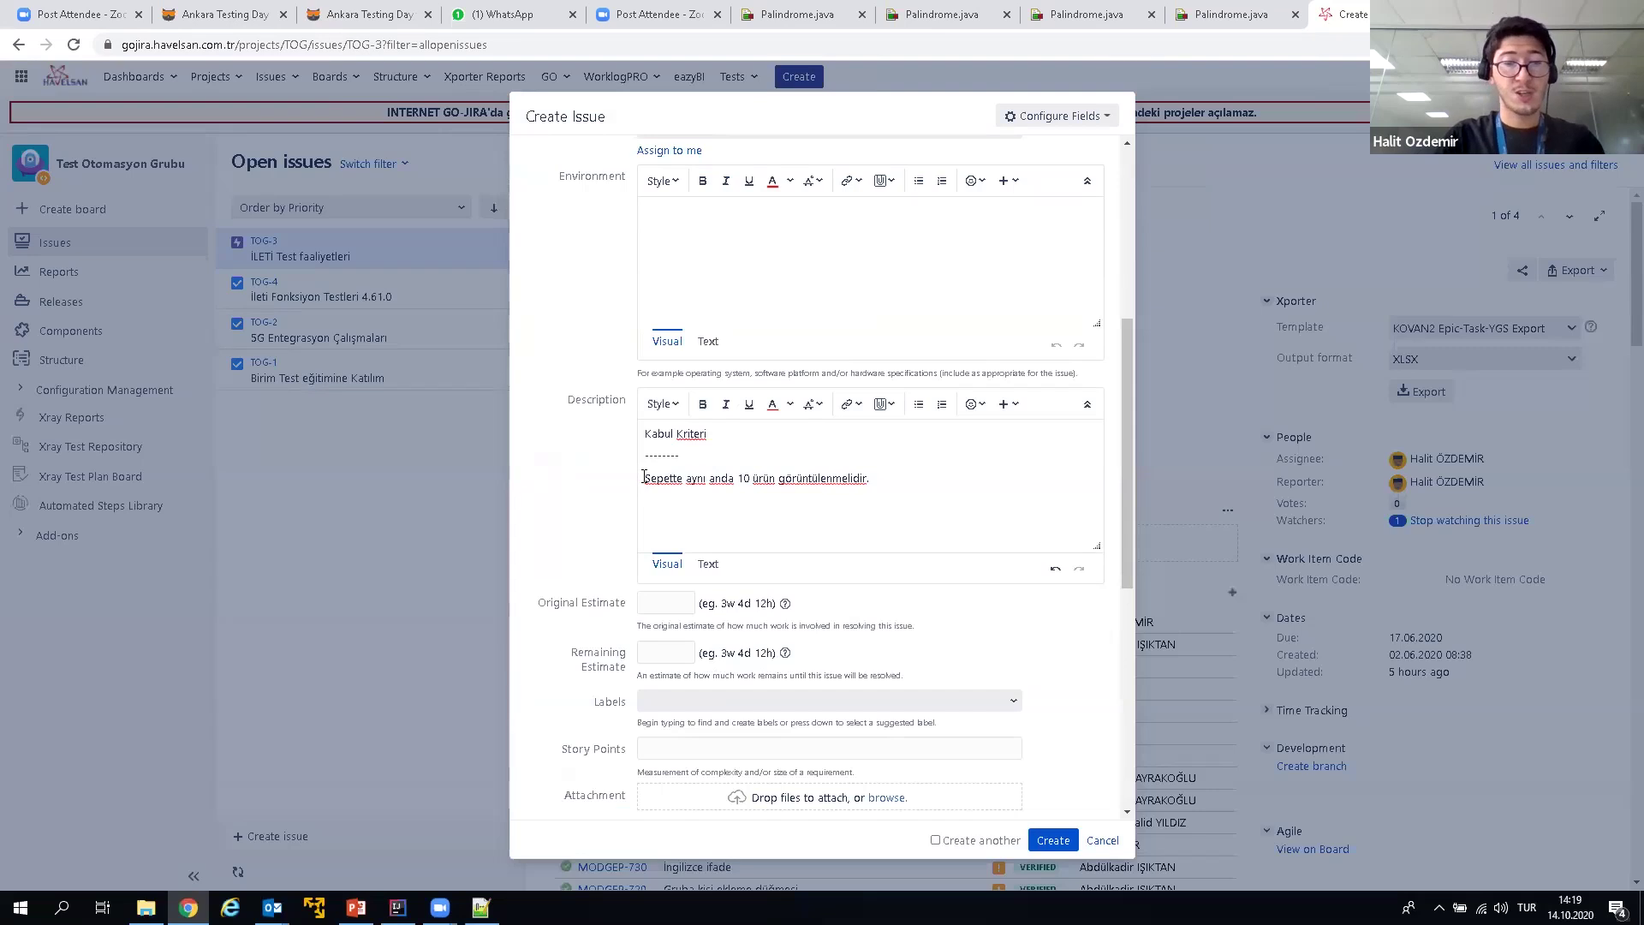
# Step: Add the second acceptance criterion "Sayfa cevap süresi 2 saniyeden fazla olamaz." on the next line of the description
pyautogui.write('Sayfa ')
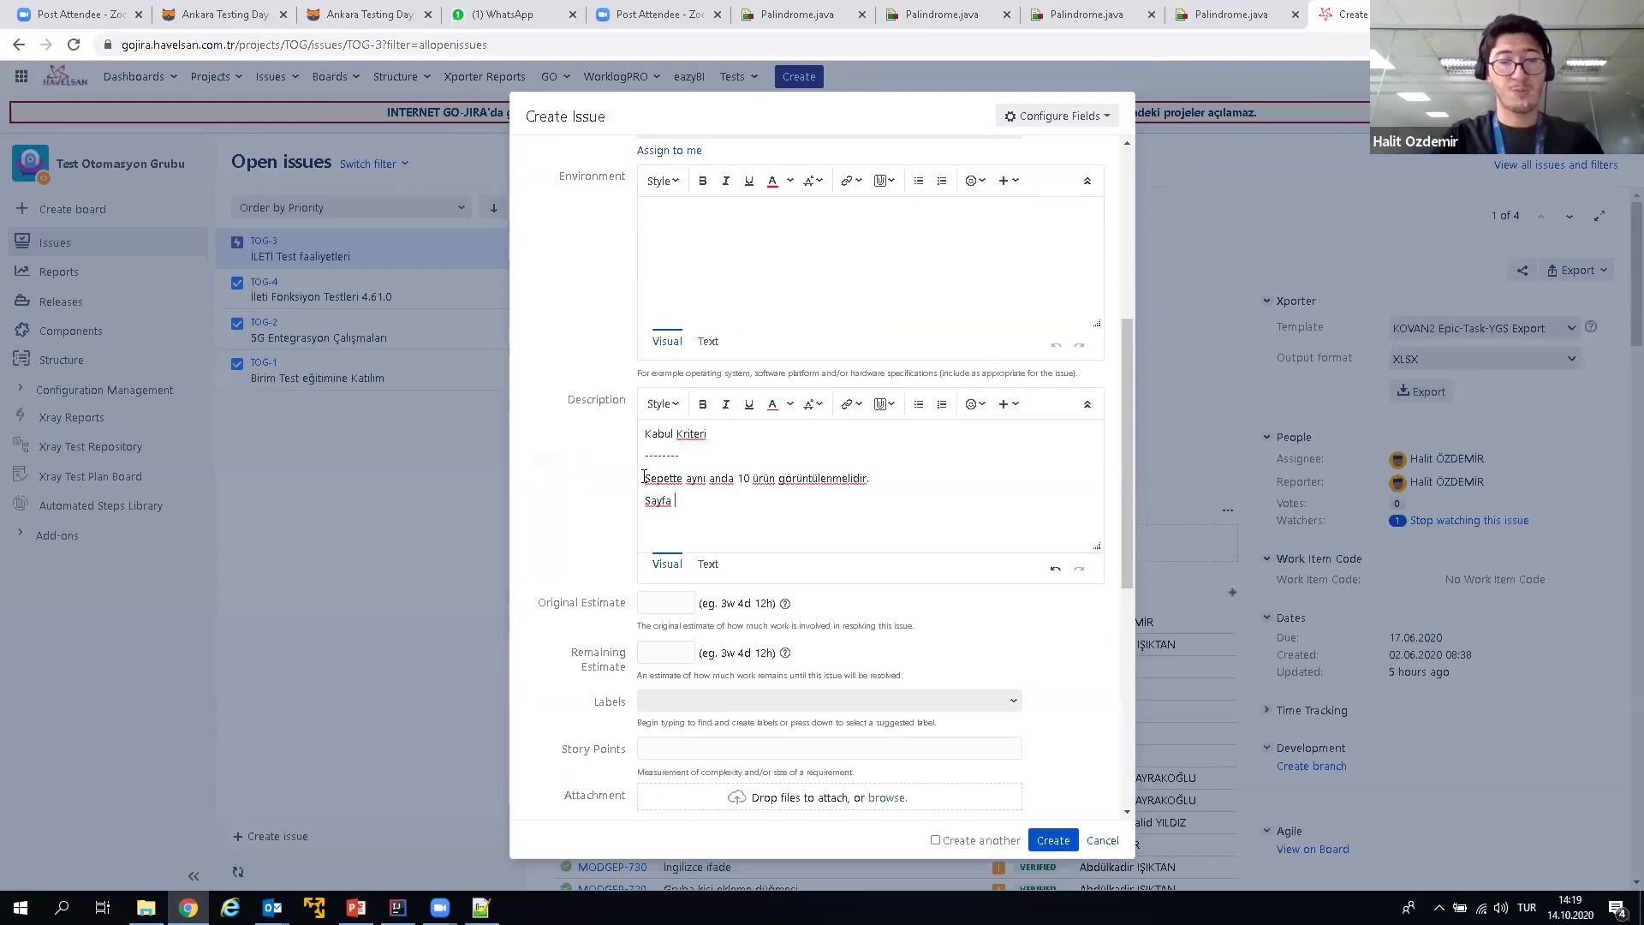
pyautogui.write('cevap süresi 2 san')
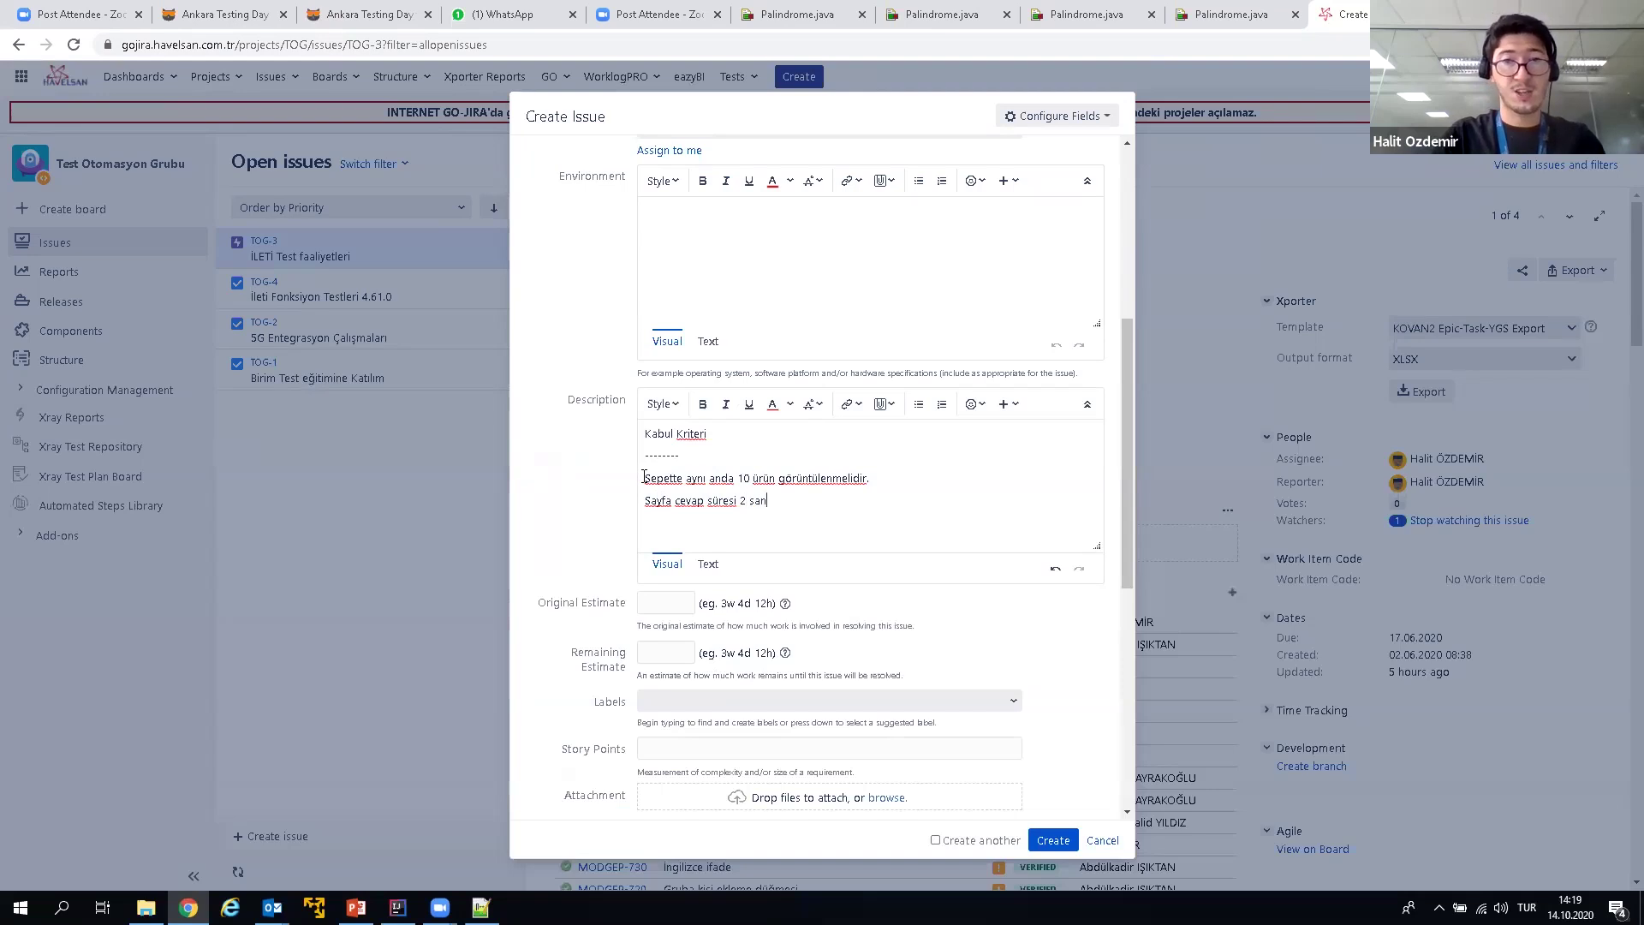
pyautogui.write('iyeden fazla')
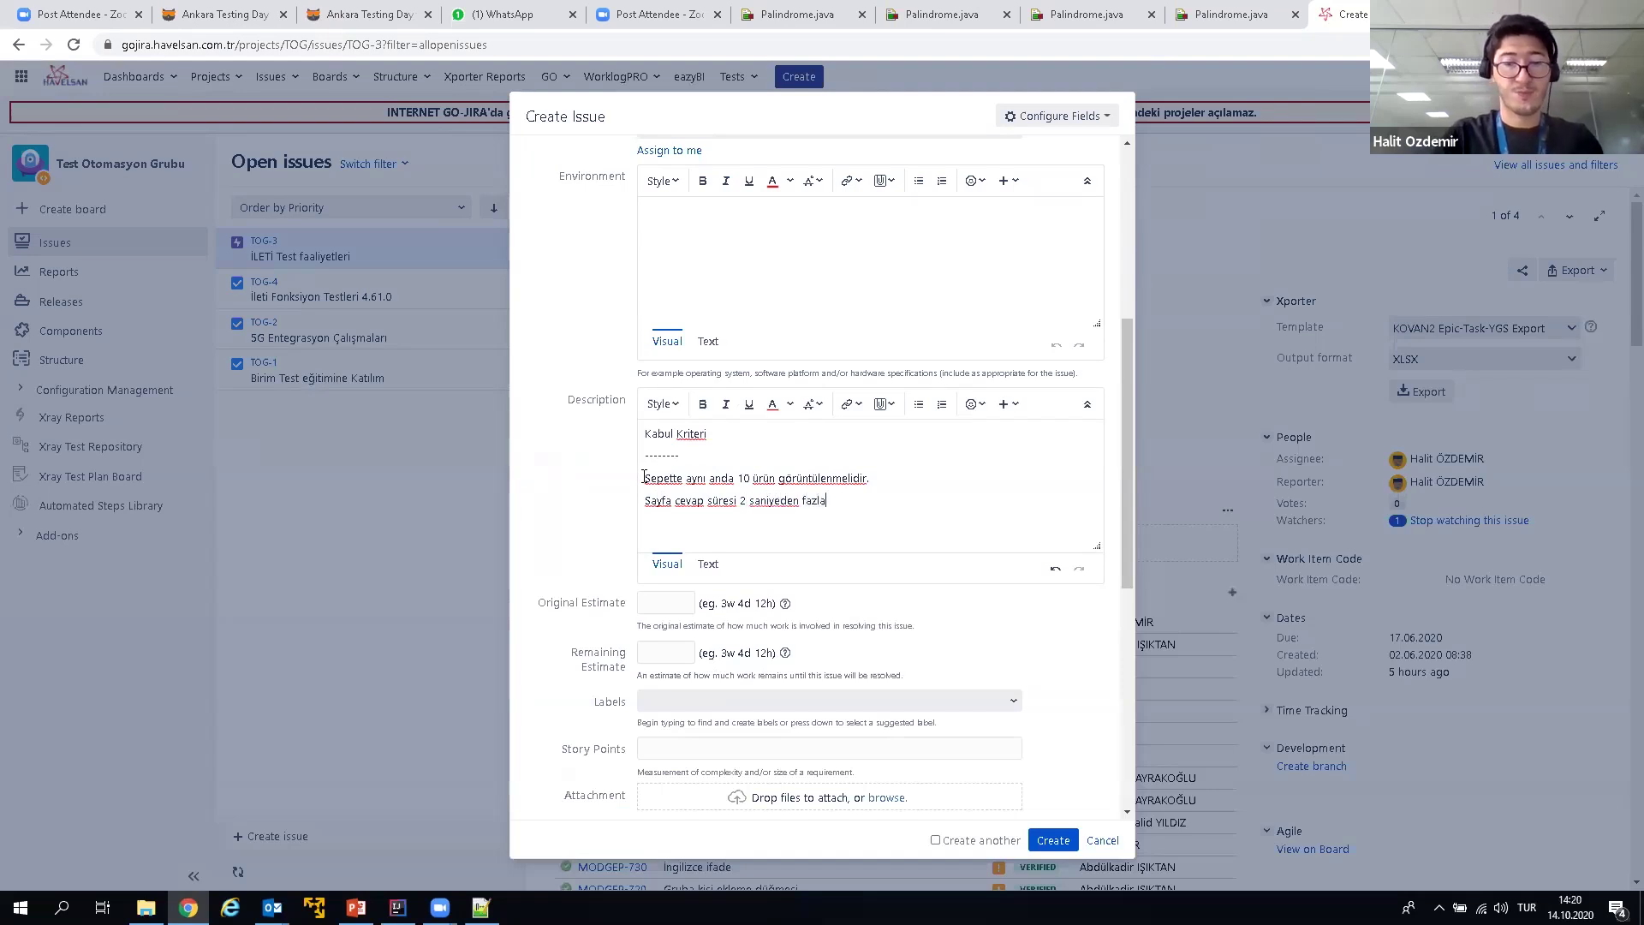
pyautogui.write(' olamaz.')
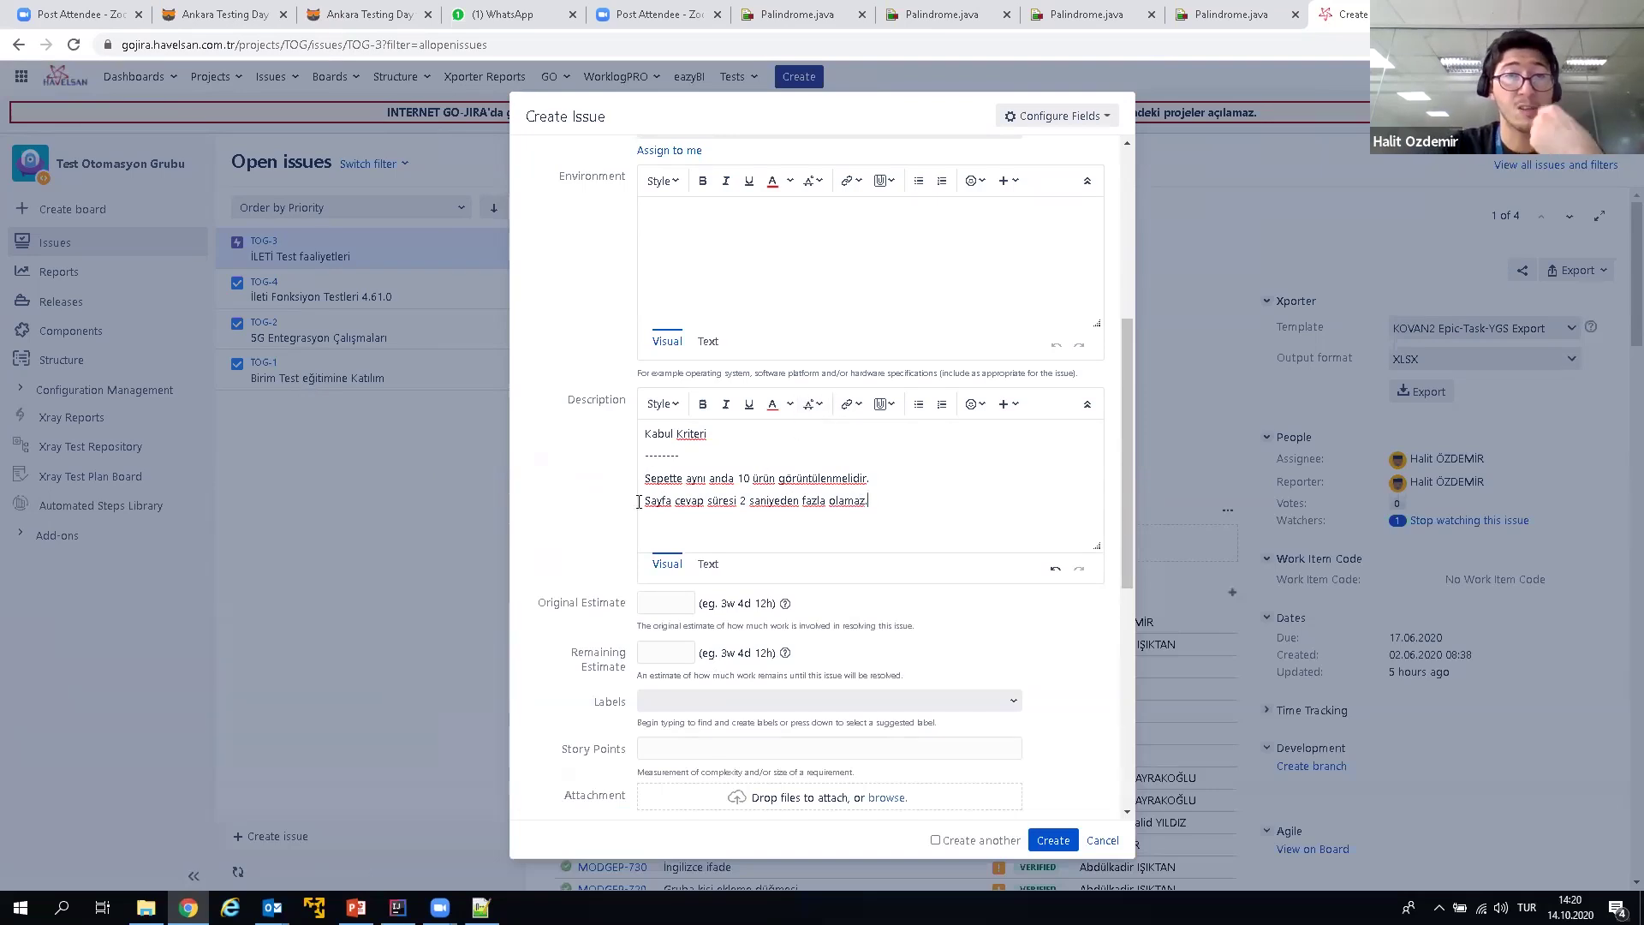
# Step: Cut the two acceptance criteria from the story's description and clear the remaining "Kabul Kriteri" heading and dashes
pyautogui.moveTo(581, 400); pyautogui.dragTo(622, 400)
pyautogui.scroll(-1, 680, 573)
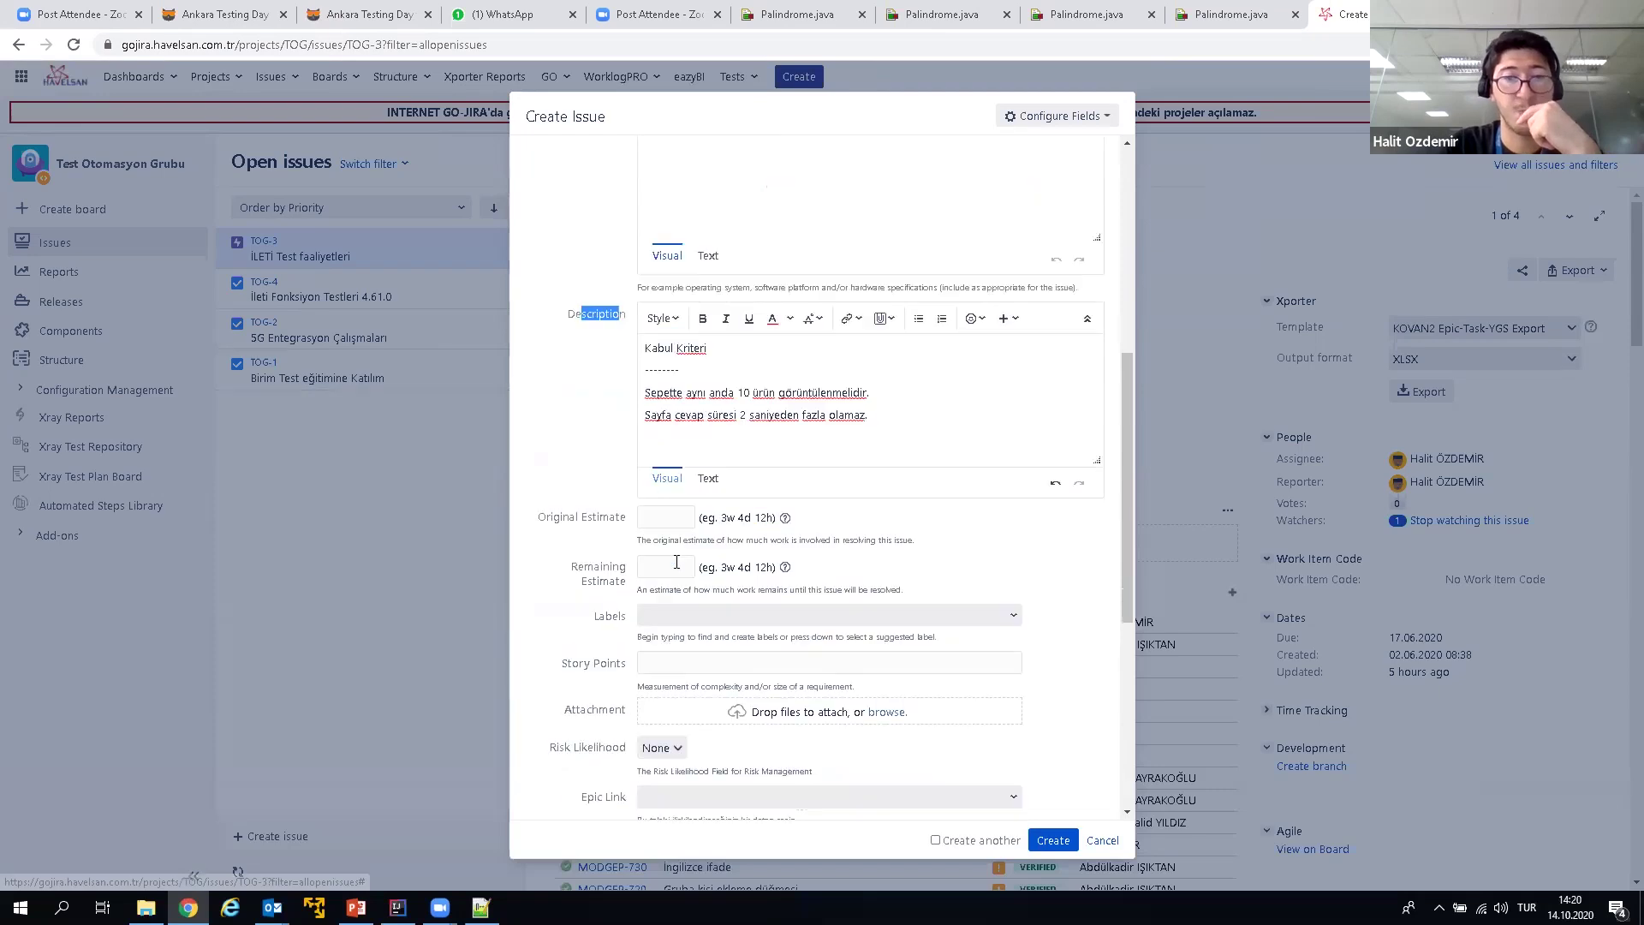
pyautogui.scroll(-5, 667, 585)
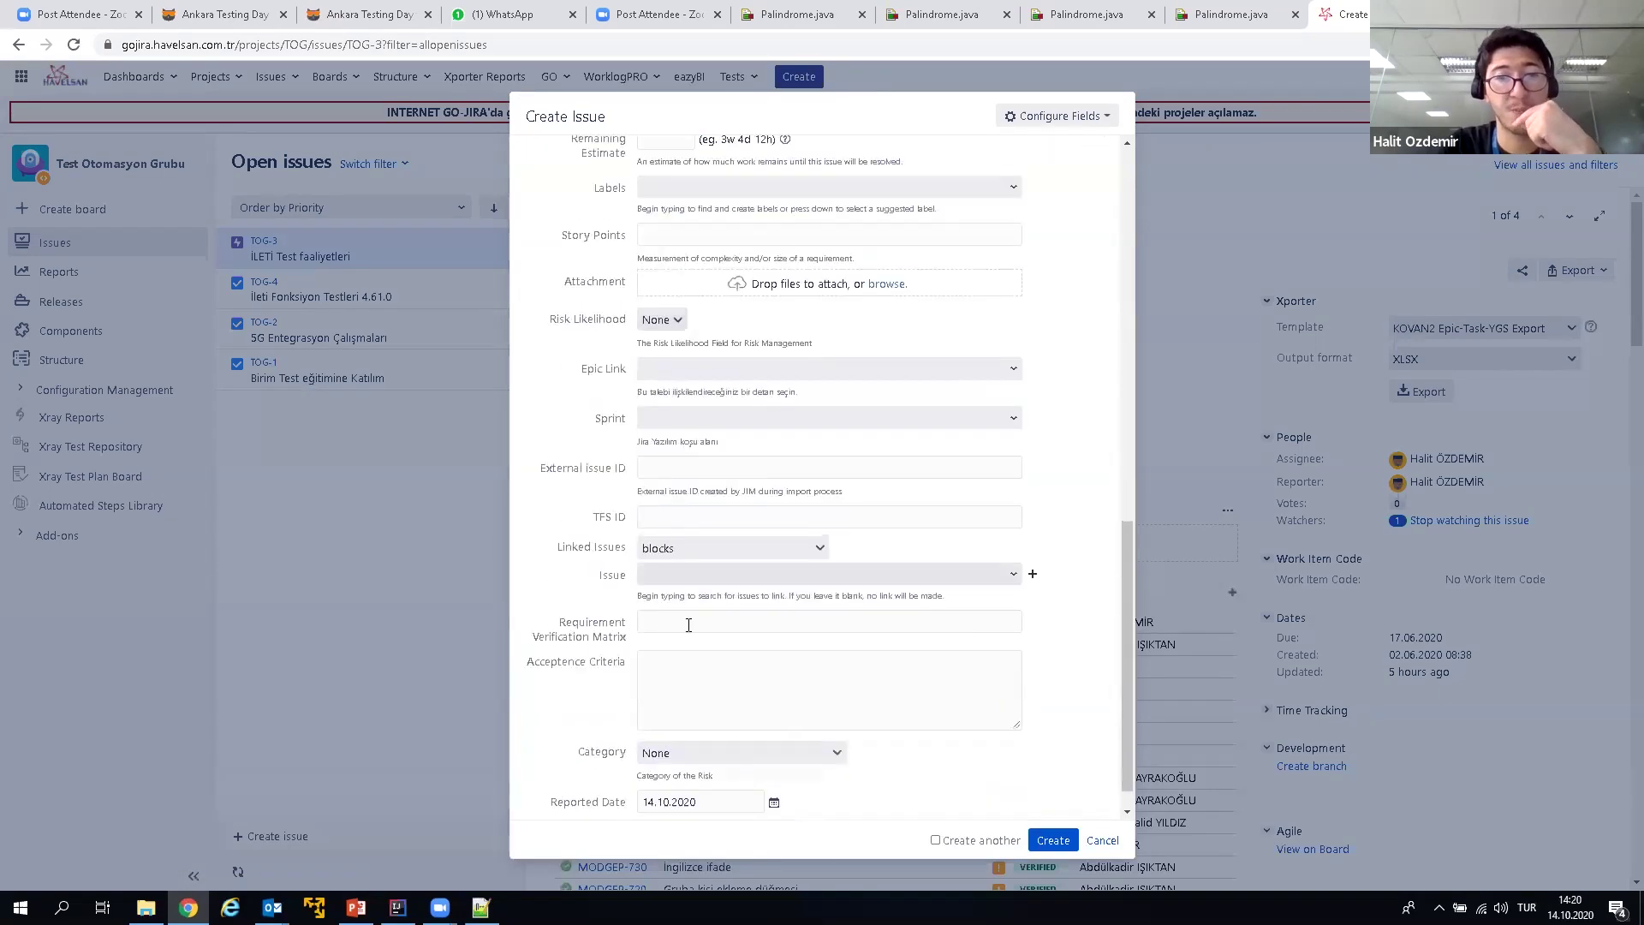
pyautogui.moveTo(525, 662); pyautogui.dragTo(619, 663)
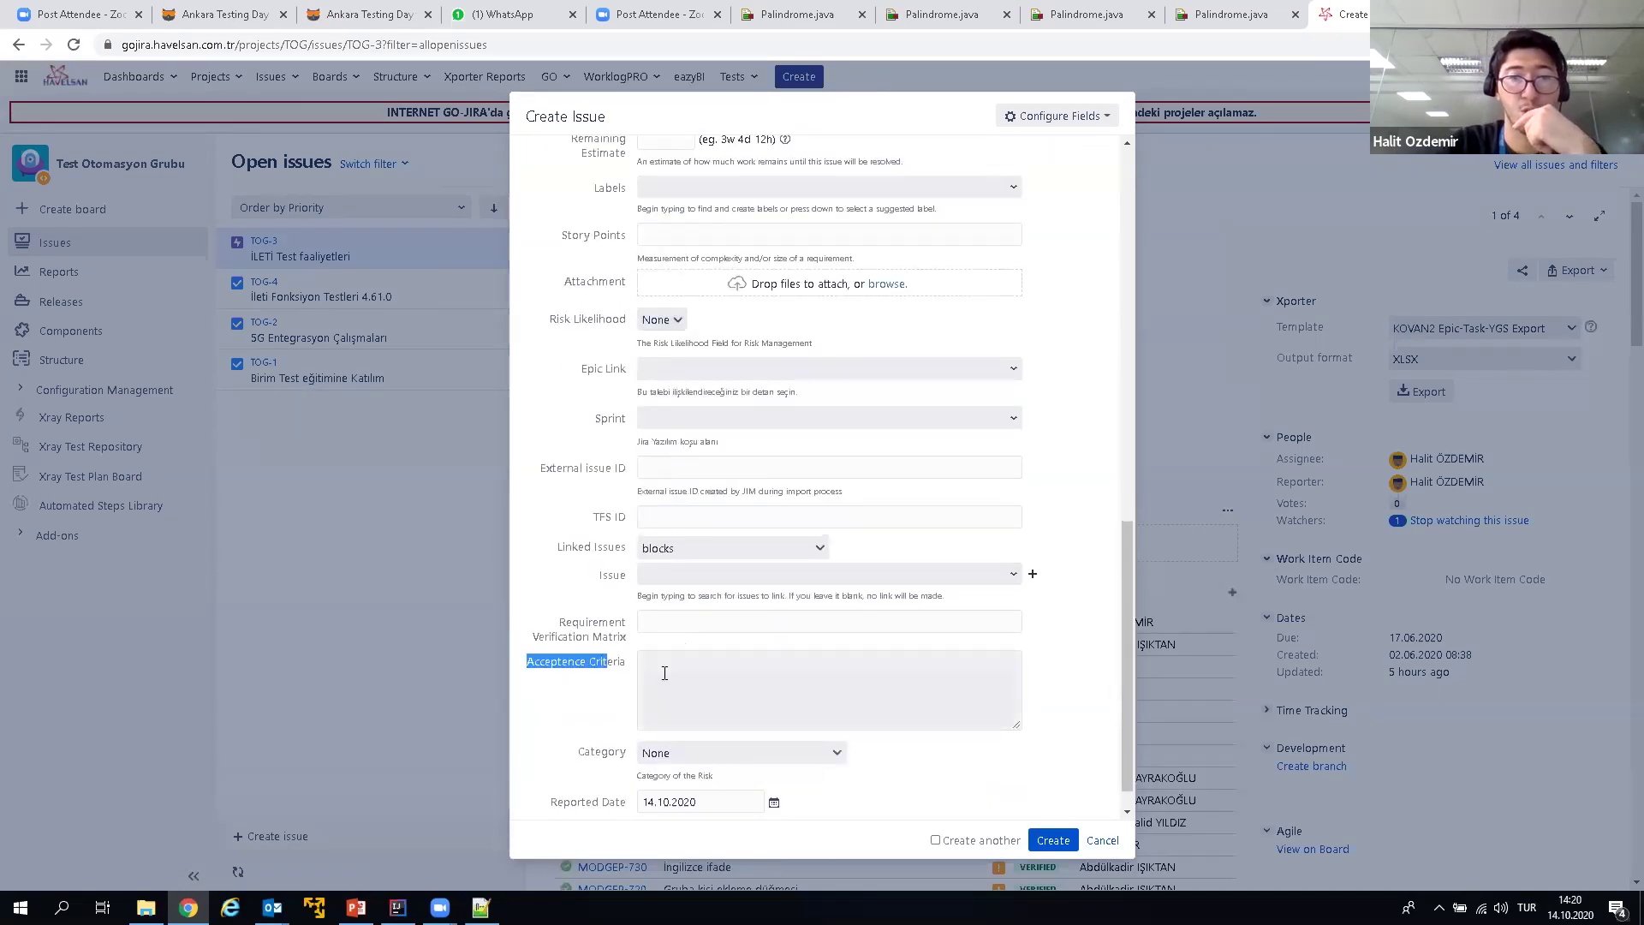
pyautogui.click(684, 680)
pyautogui.scroll(-1, 699, 700)
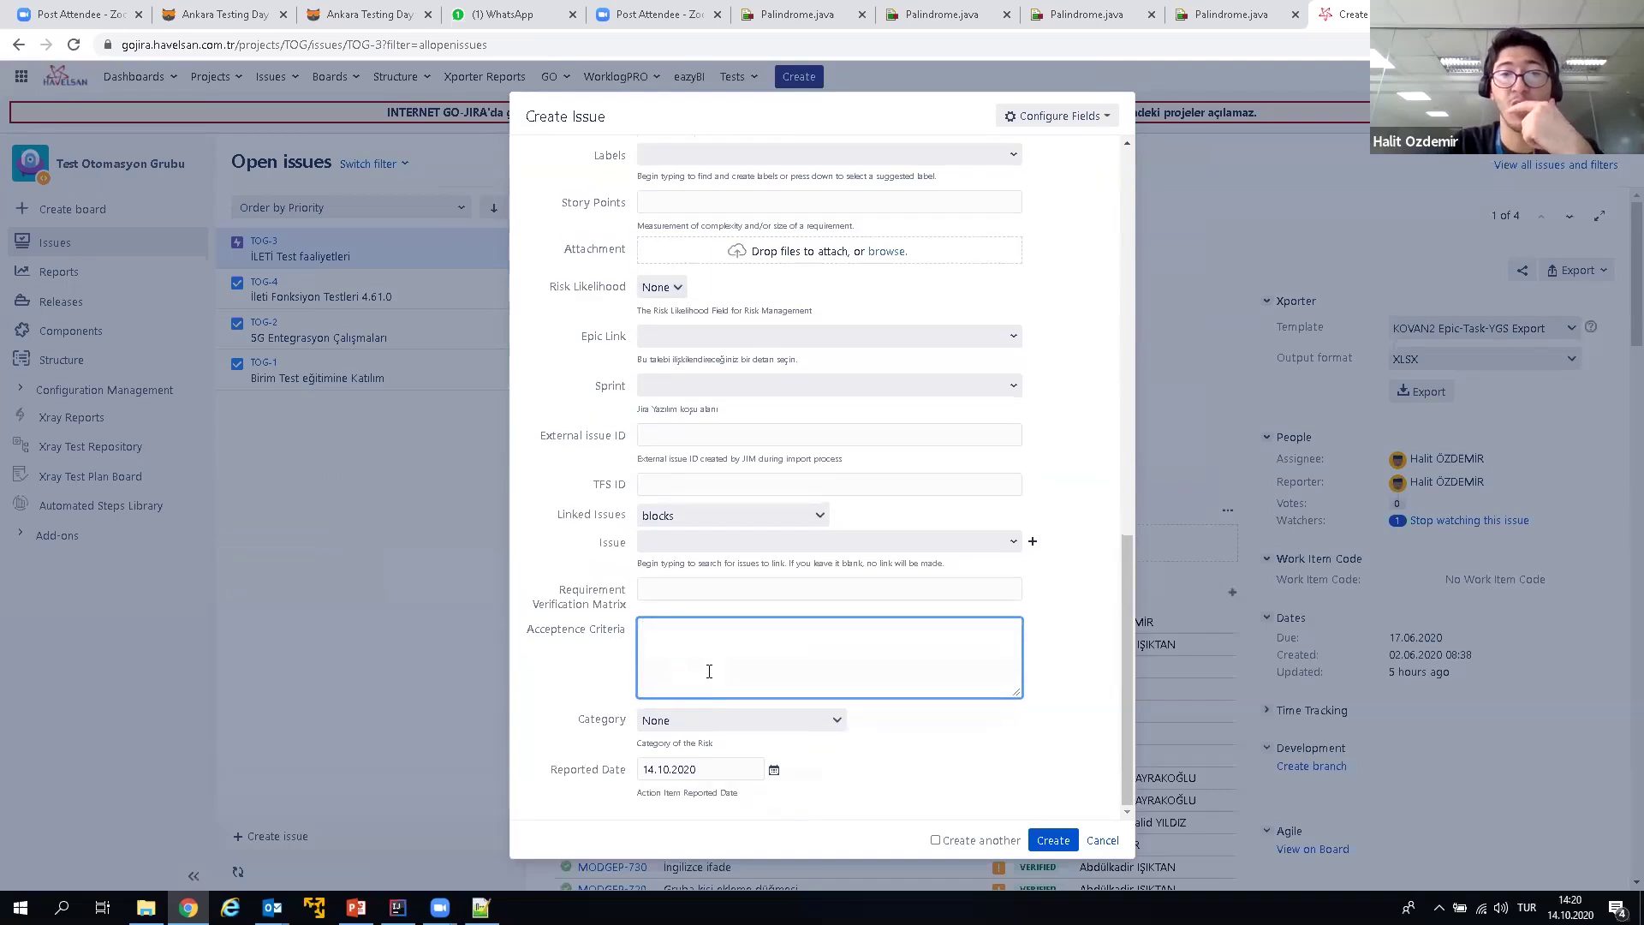
pyautogui.scroll(4, 721, 678)
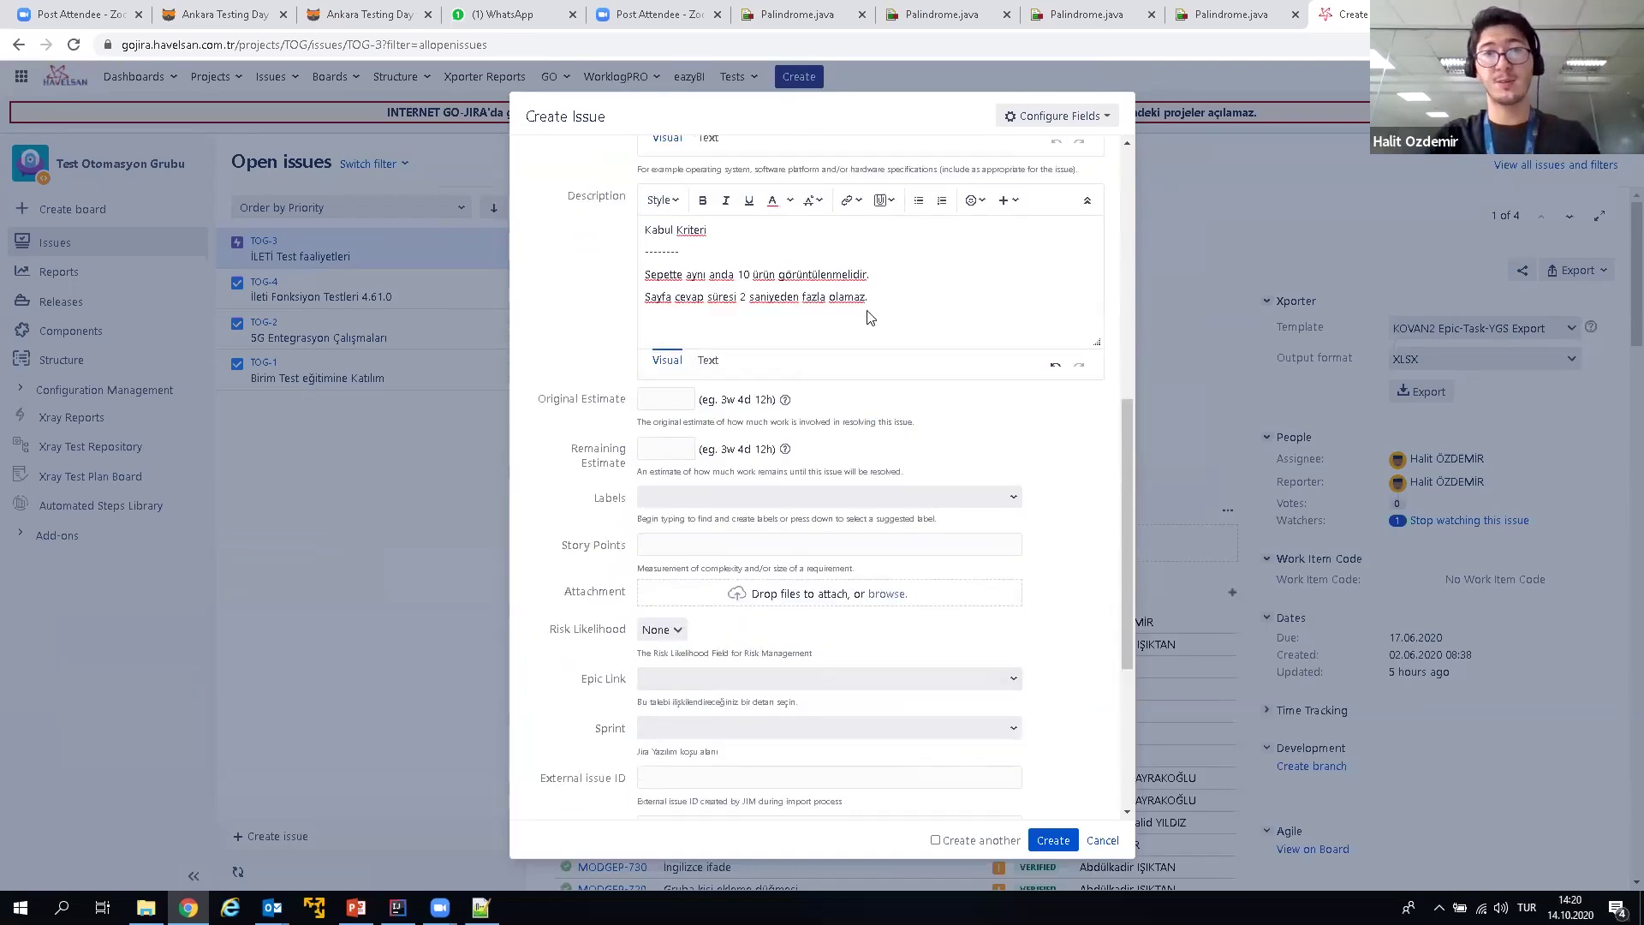
pyautogui.moveTo(875, 301); pyautogui.dragTo(716, 240)
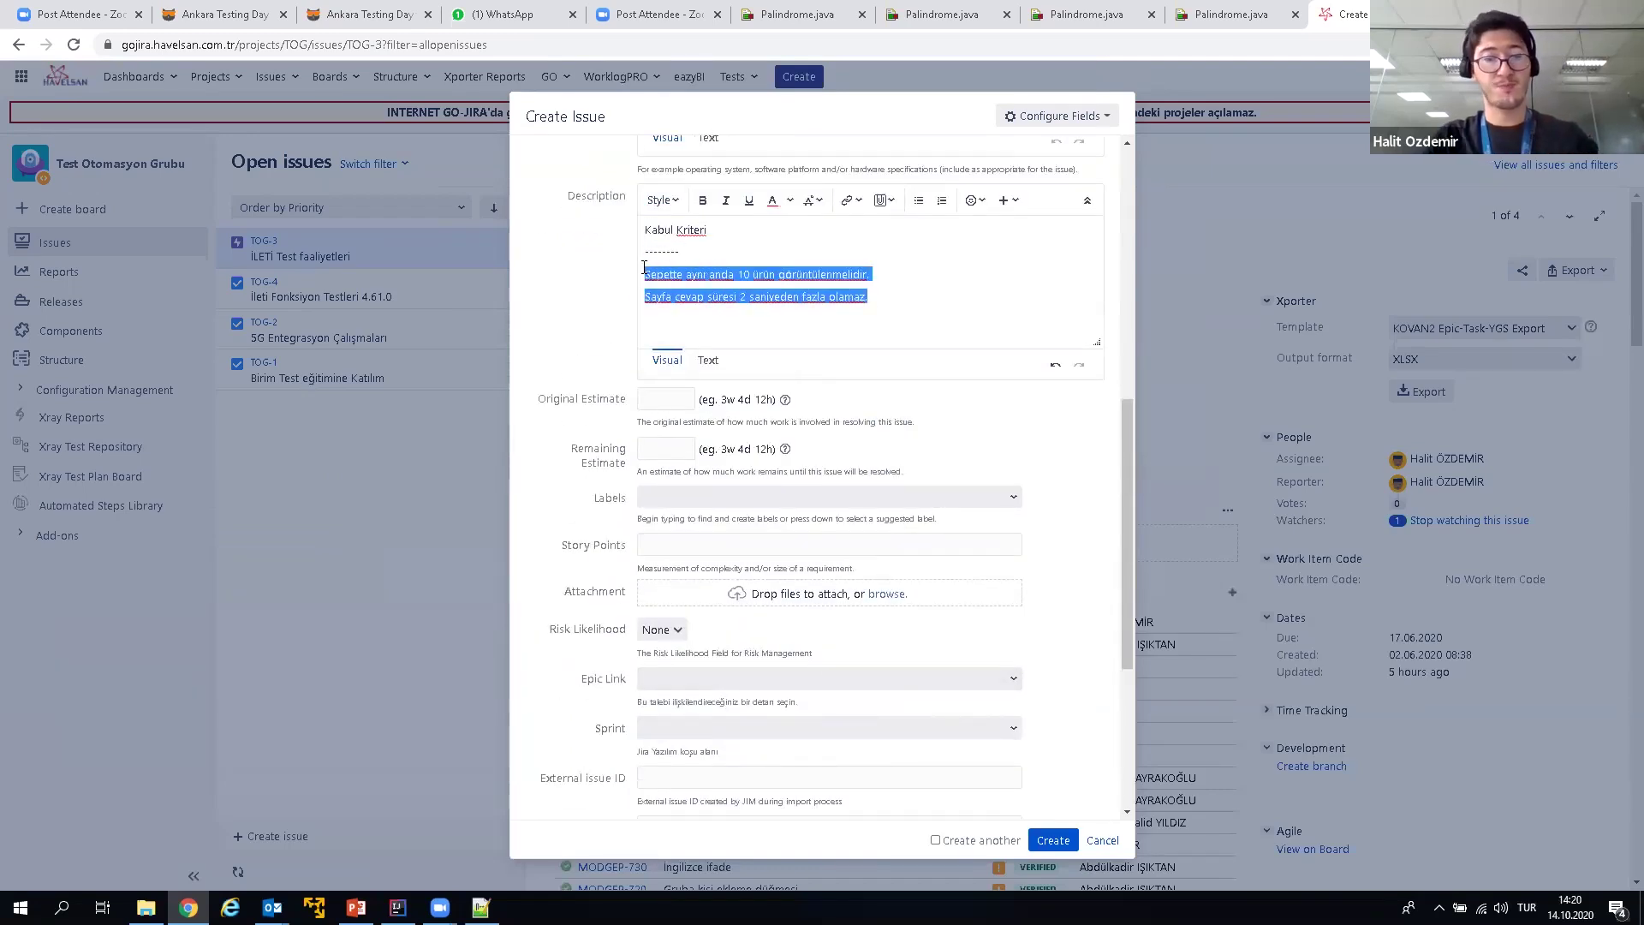
pyautogui.press('BackSpace')
pyautogui.hotkey('ctrl', 'a')
pyautogui.hotkey('ctrl', 'x')
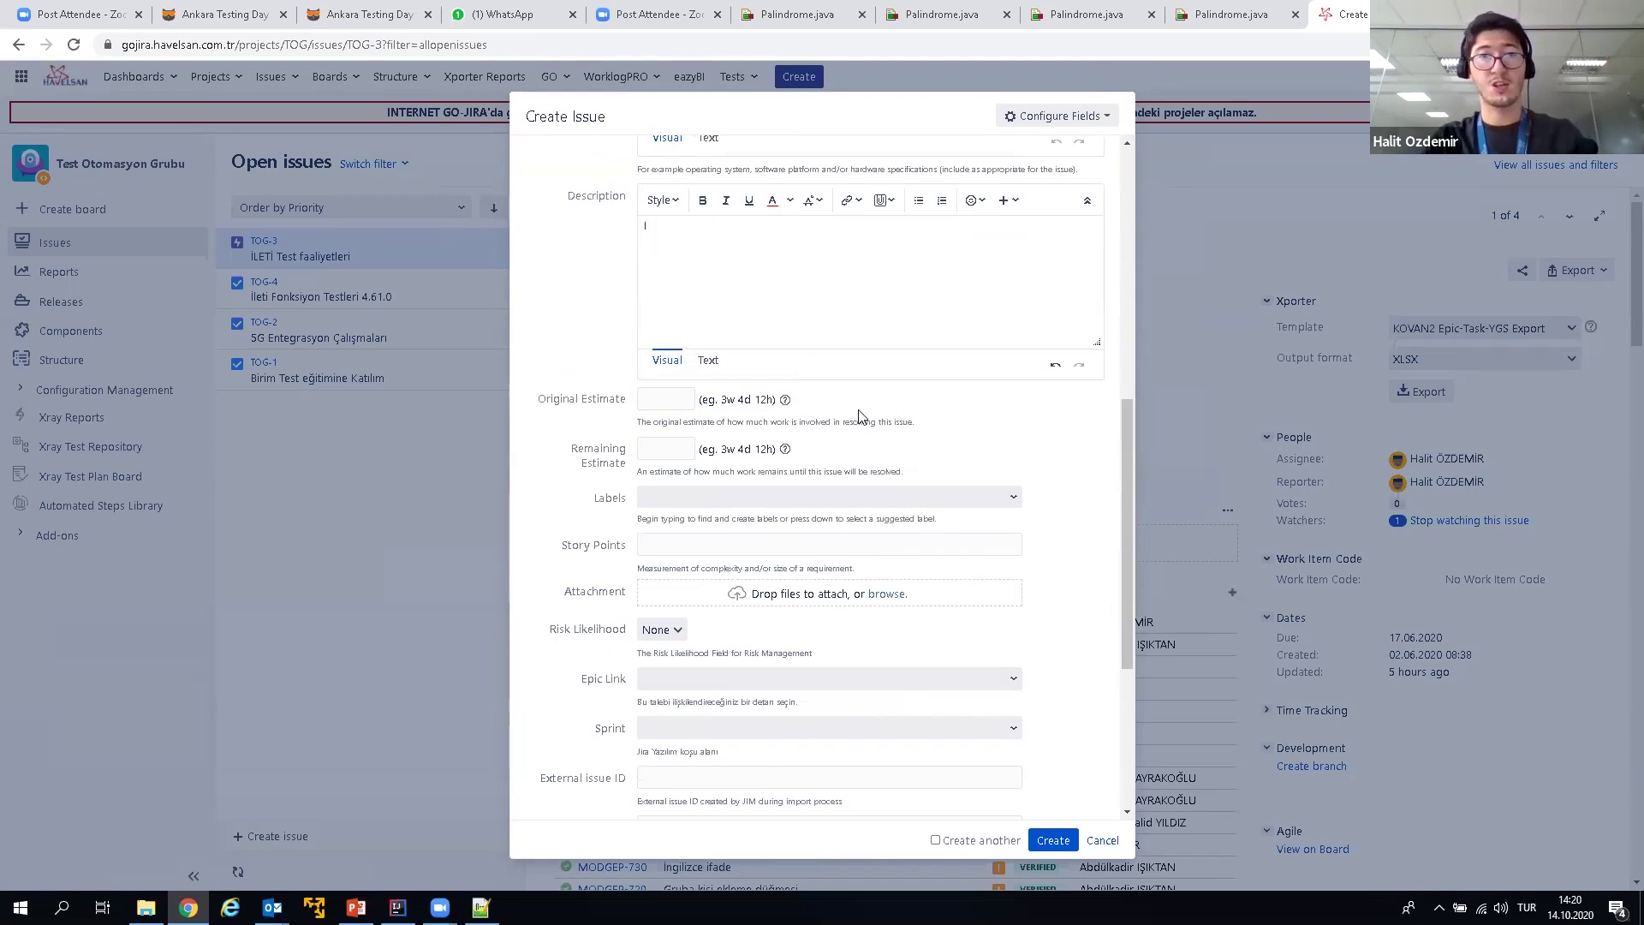
# Step: Paste the two cut criteria into the story's Acceptance Criteria field and create the issue
pyautogui.scroll(-4, 865, 428)
pyautogui.click(767, 663)
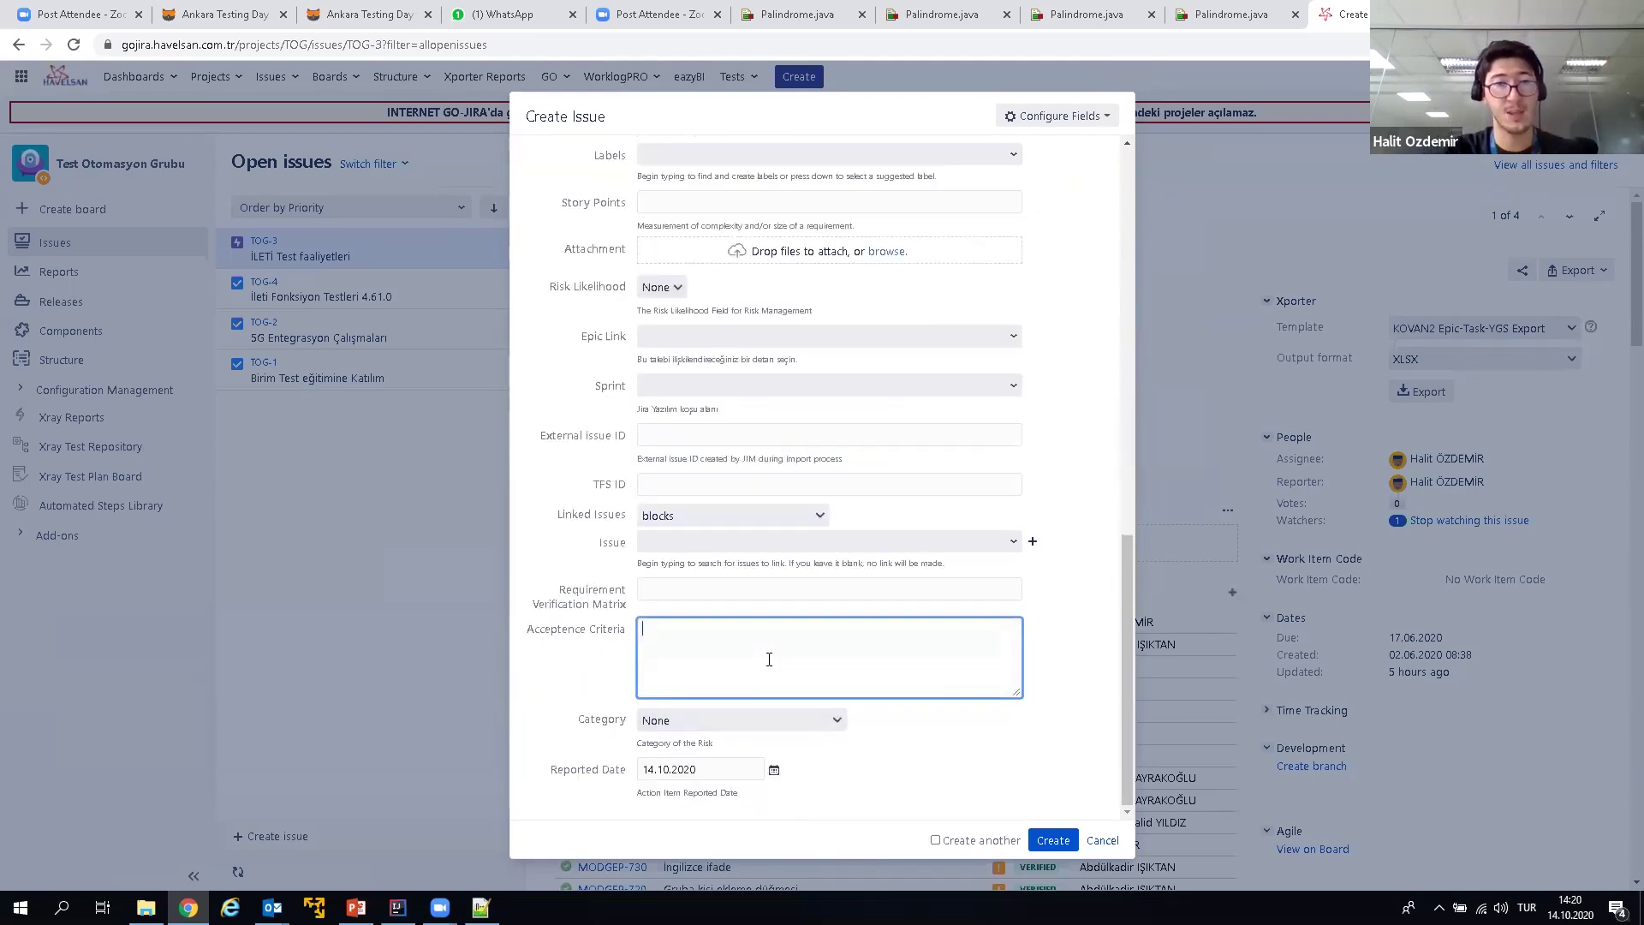
pyautogui.hotkey('ctrl', 'v')
pyautogui.click(1048, 841)
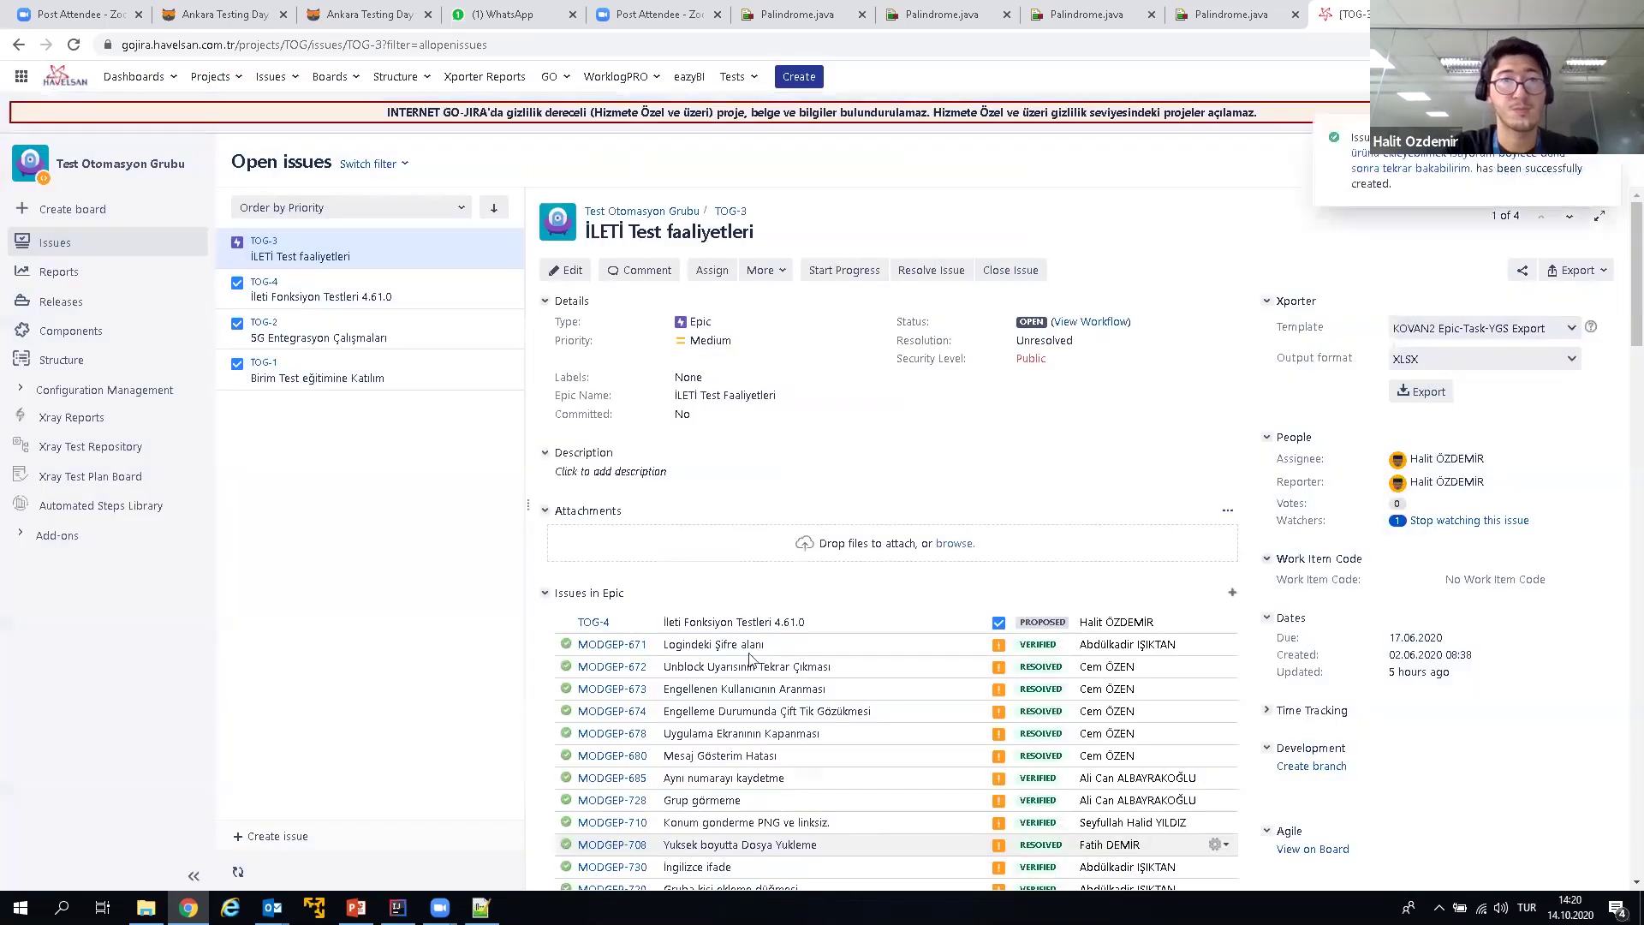
# Step: Reload the open issues list, open the newly created story and expand its Structure section
pyautogui.rightClick(817, 160)
pyautogui.click(901, 209)
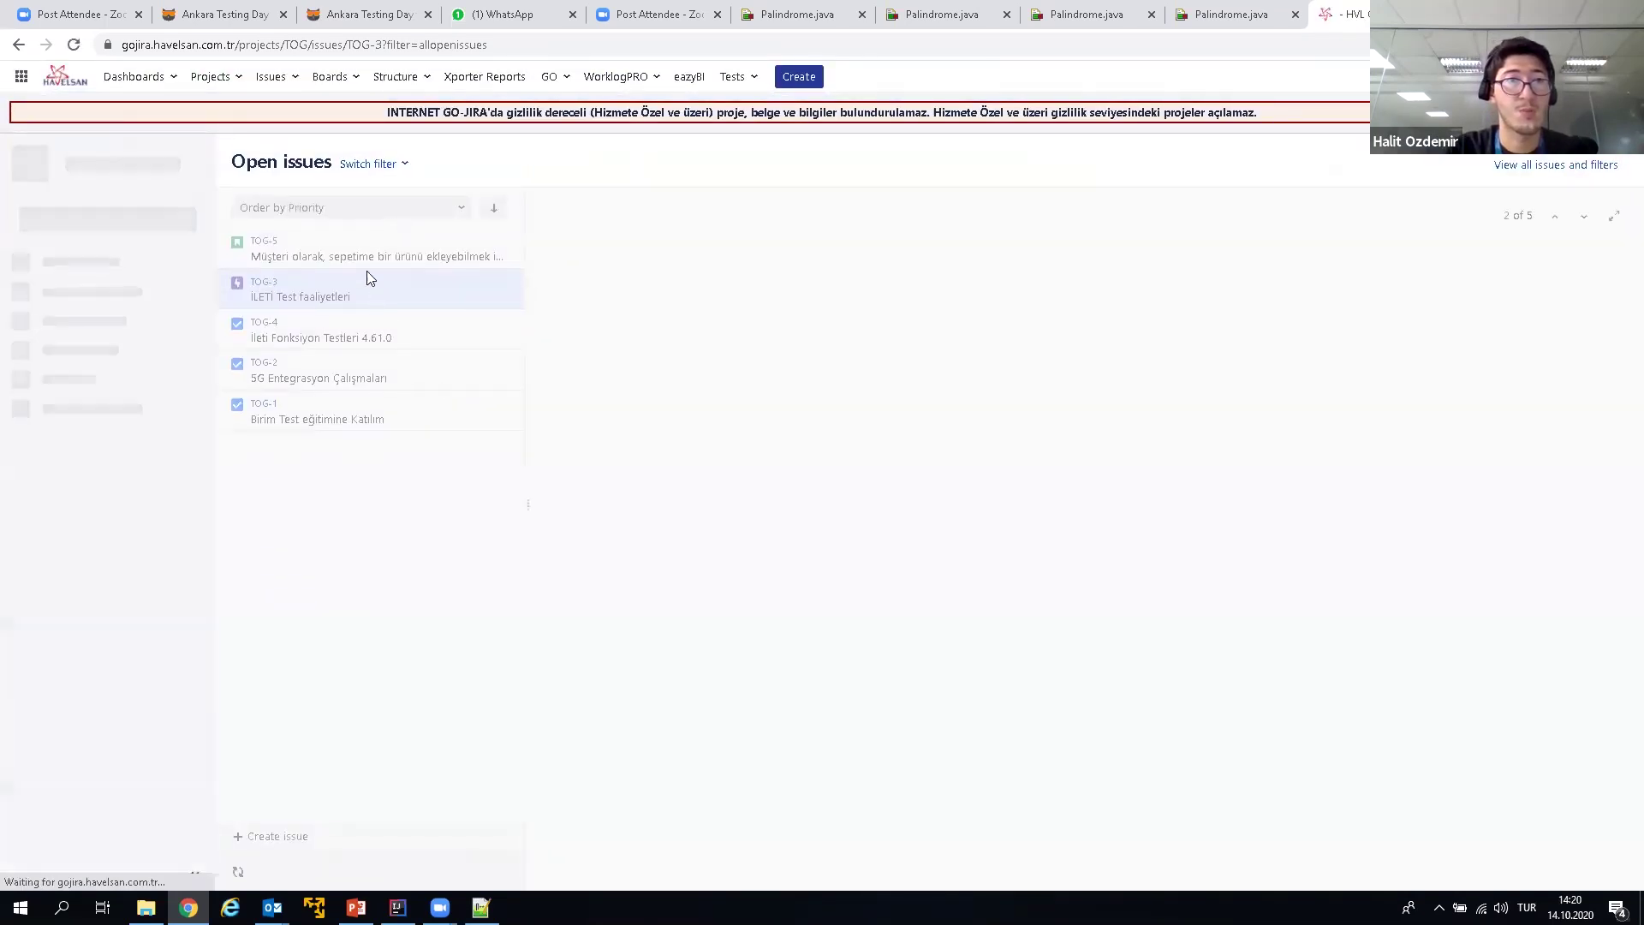
pyautogui.click(399, 254)
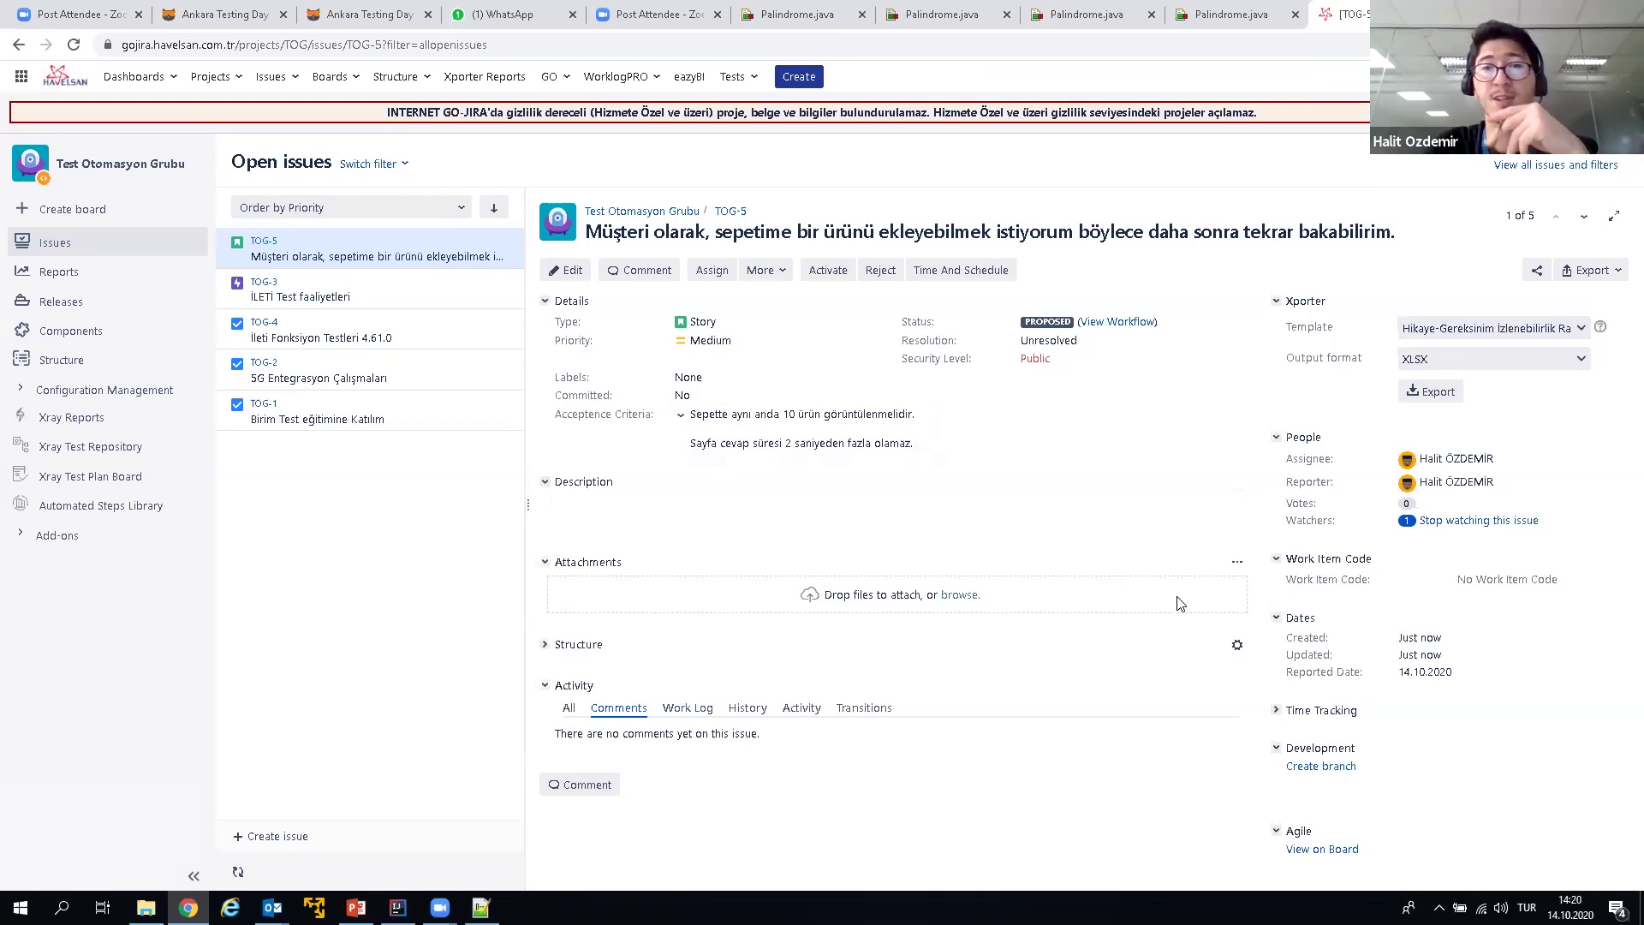
pyautogui.click(545, 645)
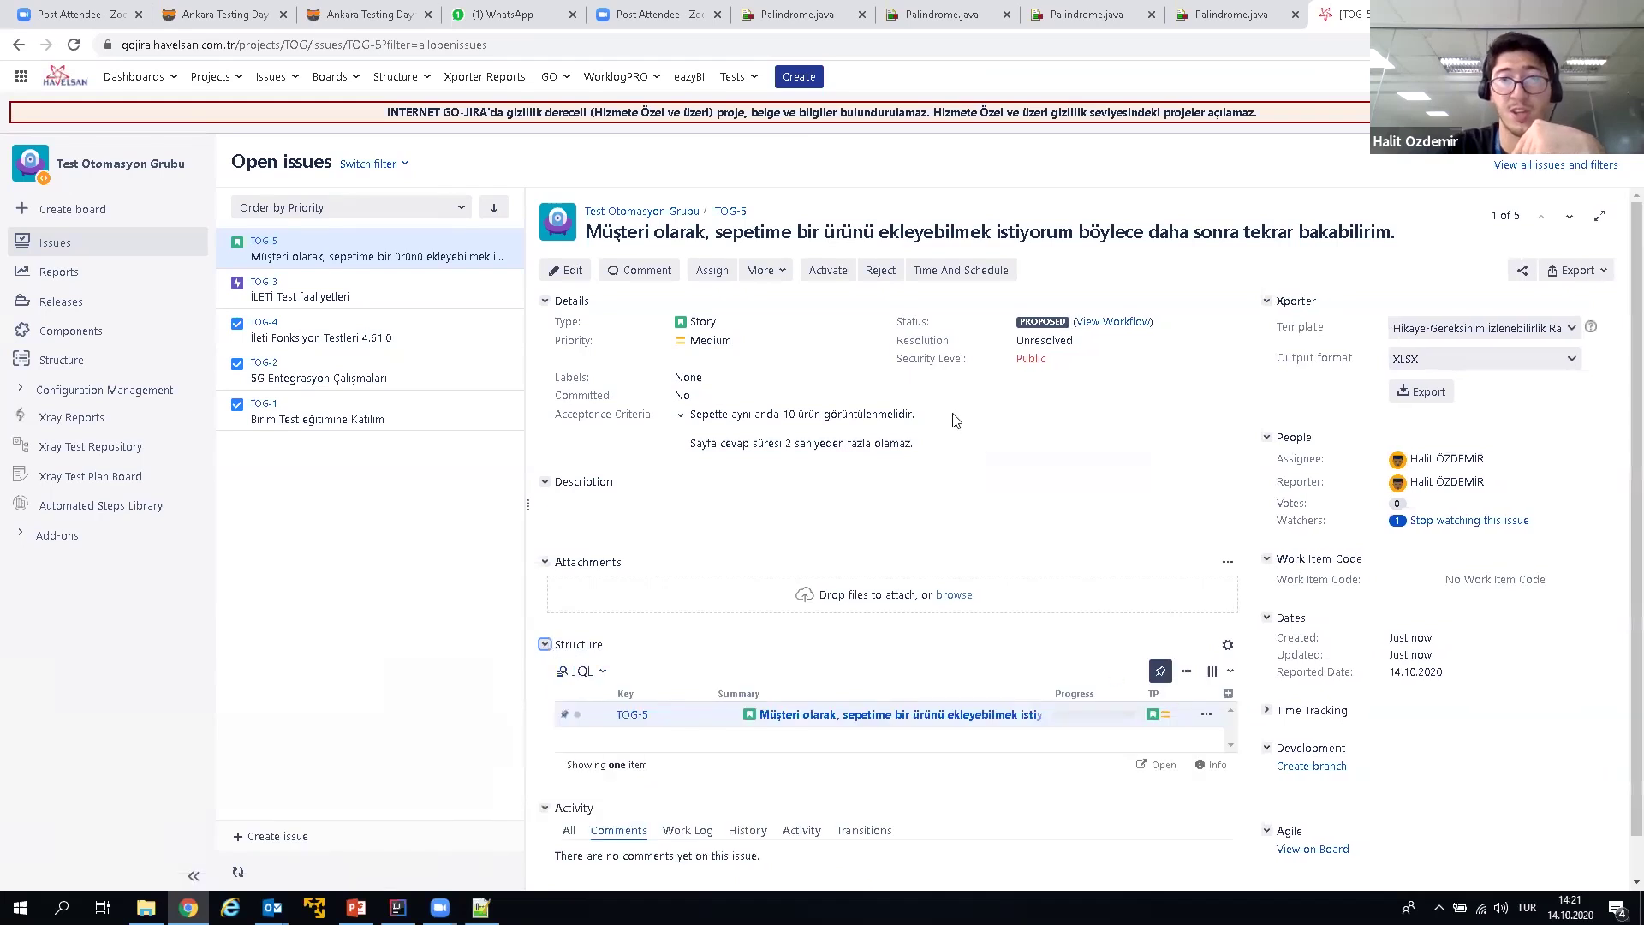
# Step: Start a new issue in the Test Otomasyon Grubu project with Task as its issue type
pyautogui.click(799, 78)
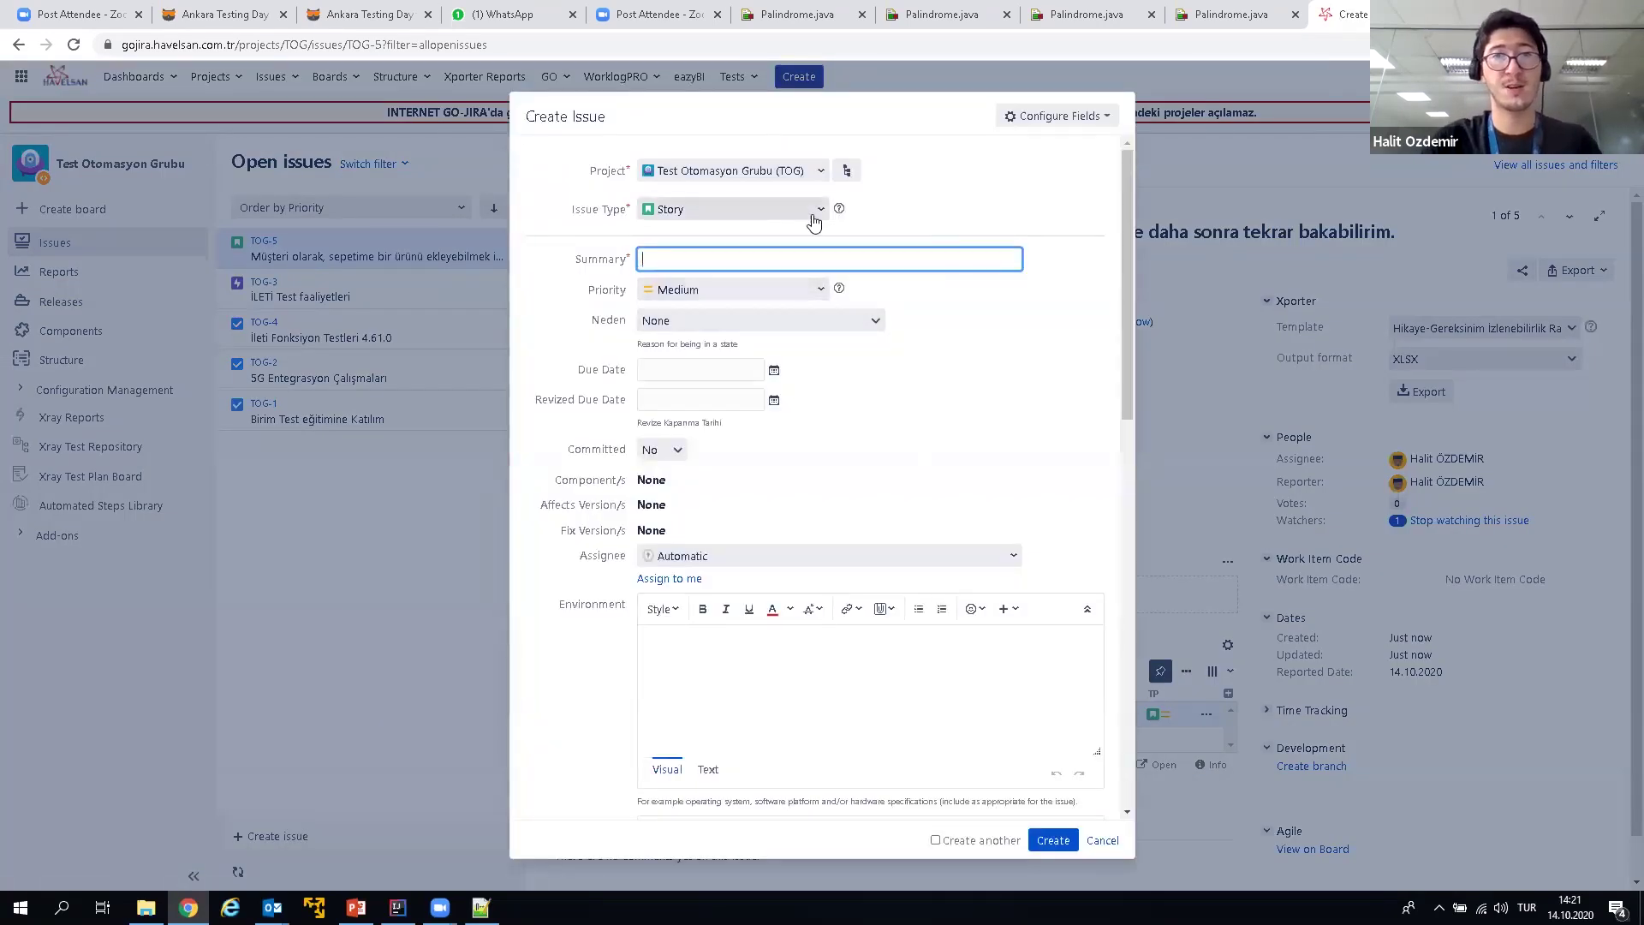
pyautogui.click(813, 221)
pyautogui.write('Task')
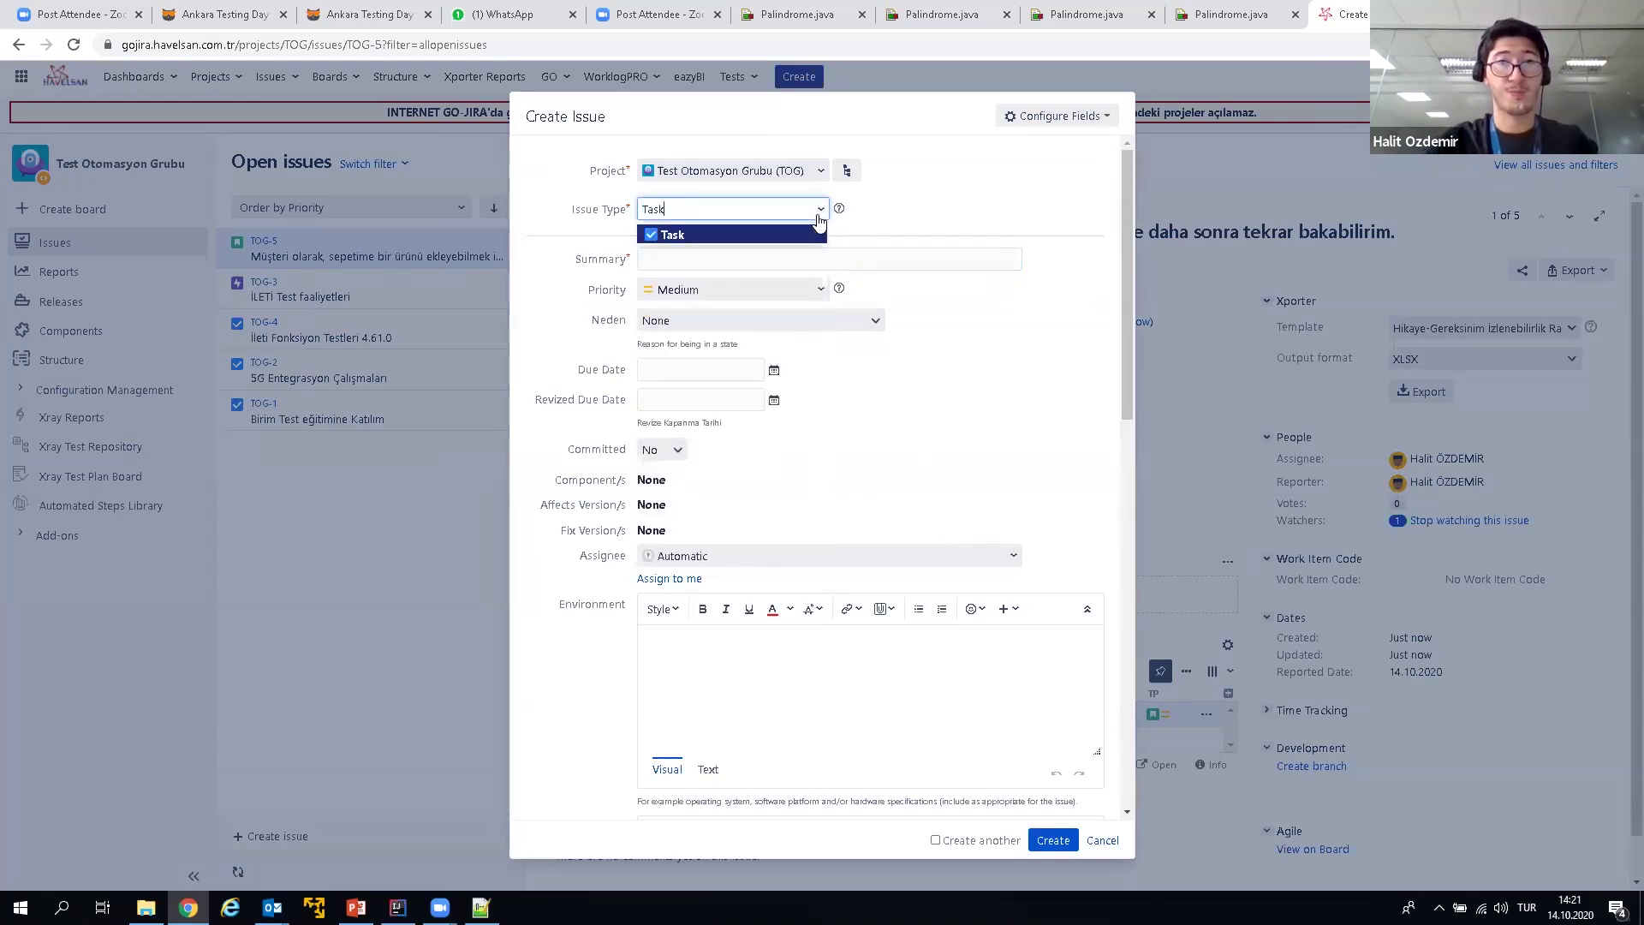
pyautogui.click(771, 237)
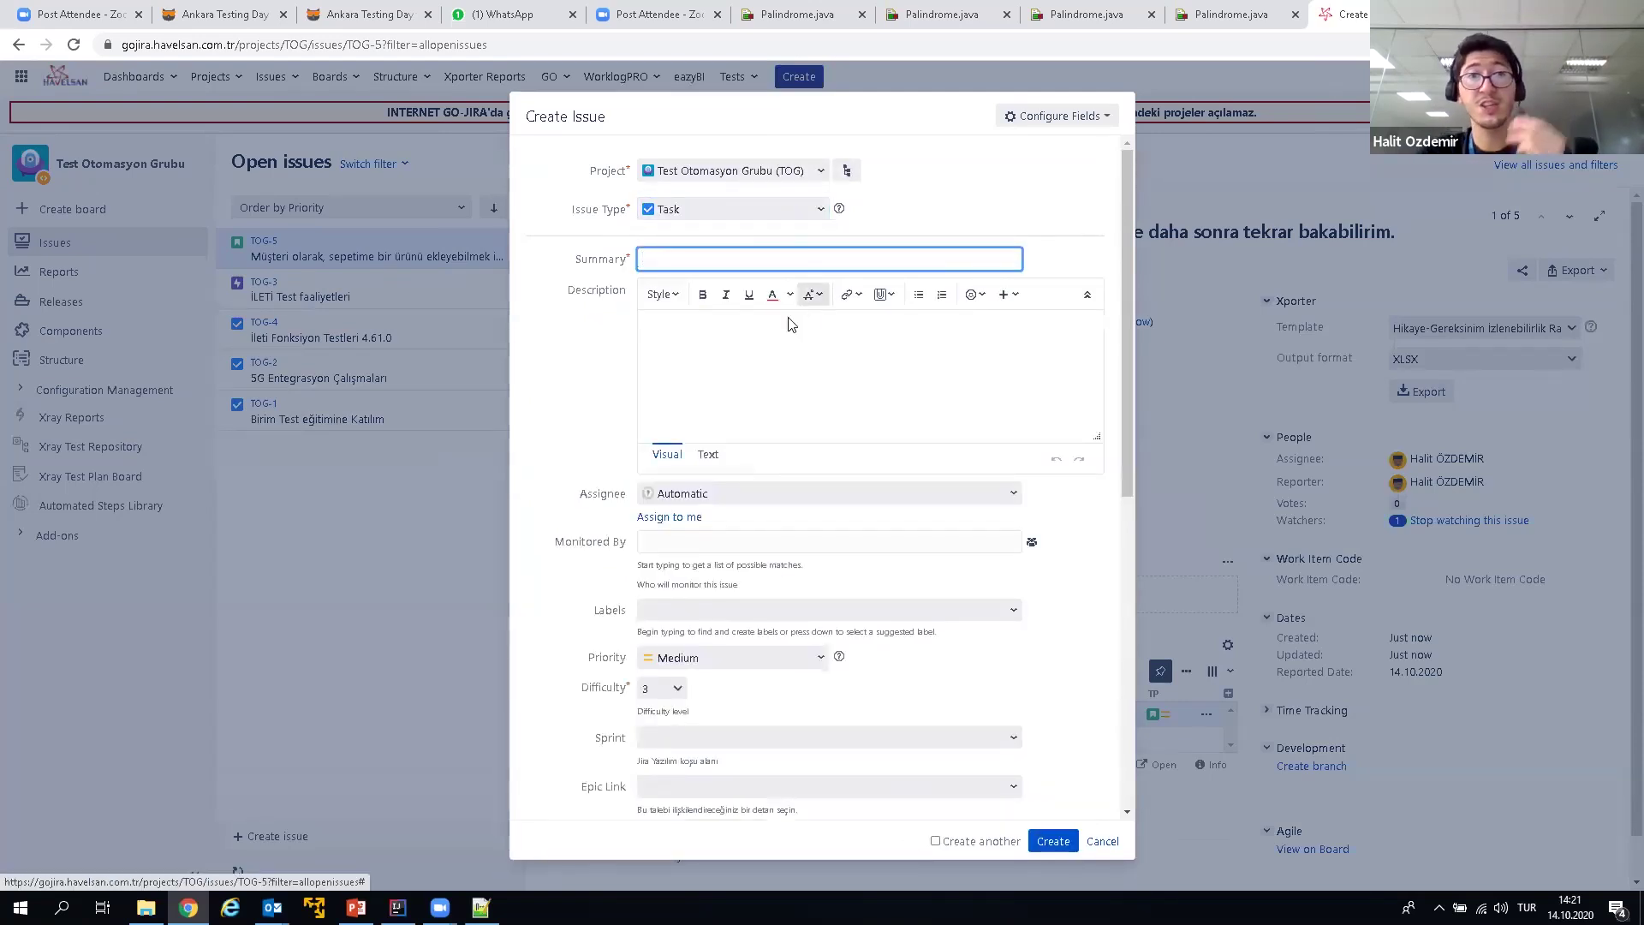
# Step: Copy the Task 1 title "Ürün sayfasına 'Sepete Ekle' butonu ekle." from slide 25 in PowerPoint into the Jira task's summary
pyautogui.hotkey('alt', 'Tab')
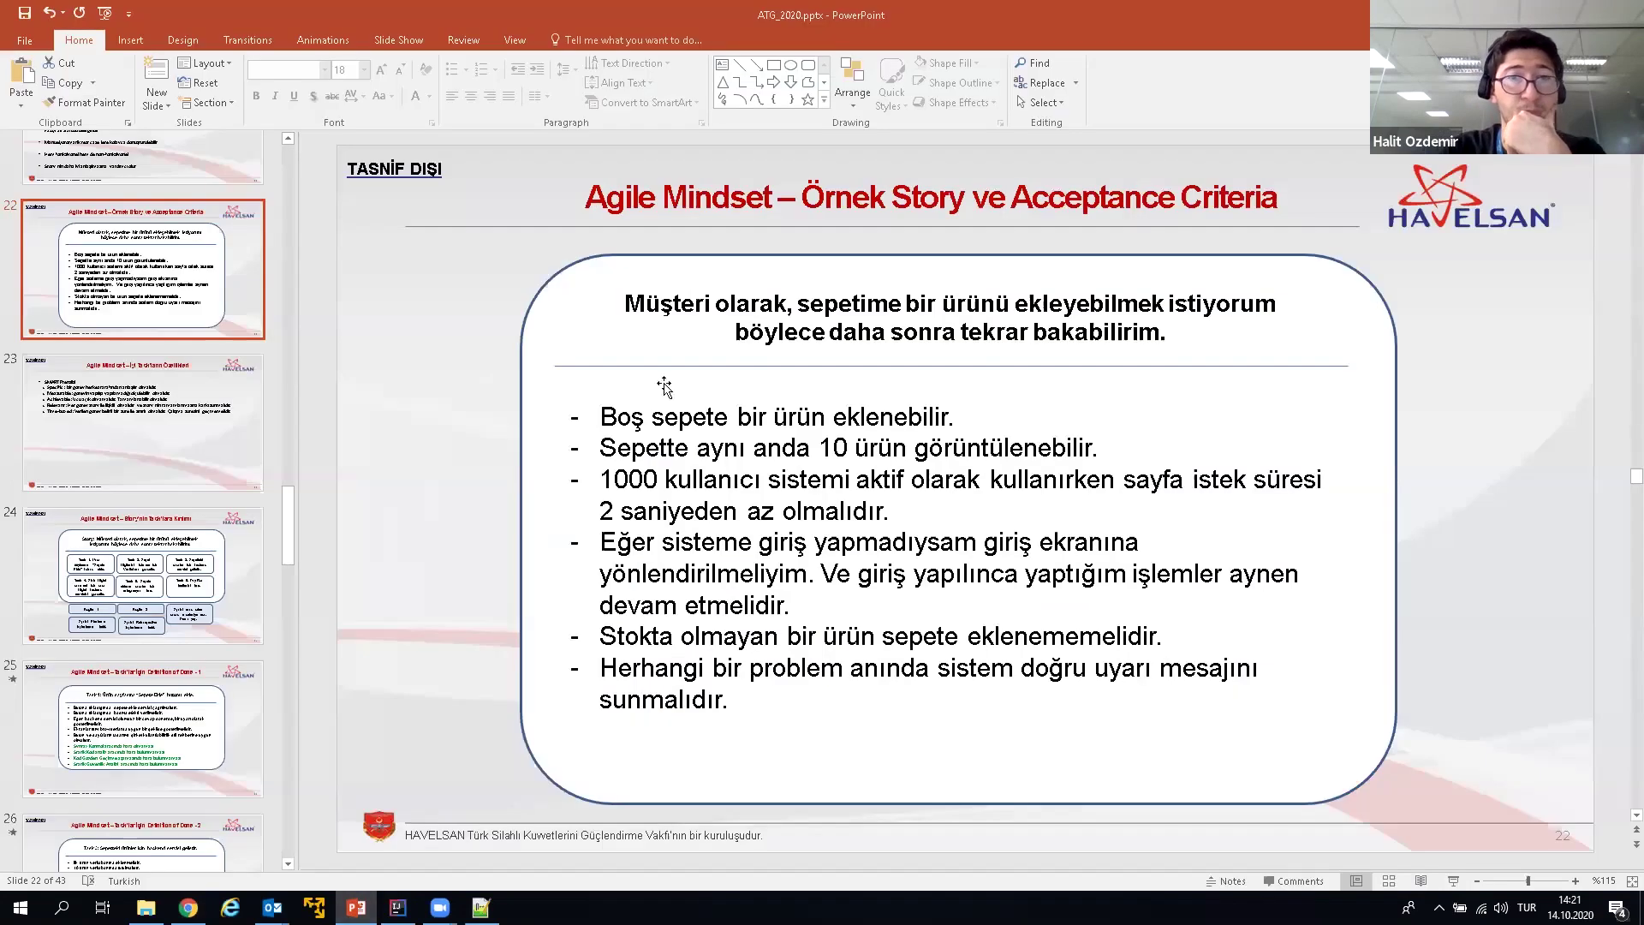
pyautogui.click(176, 599)
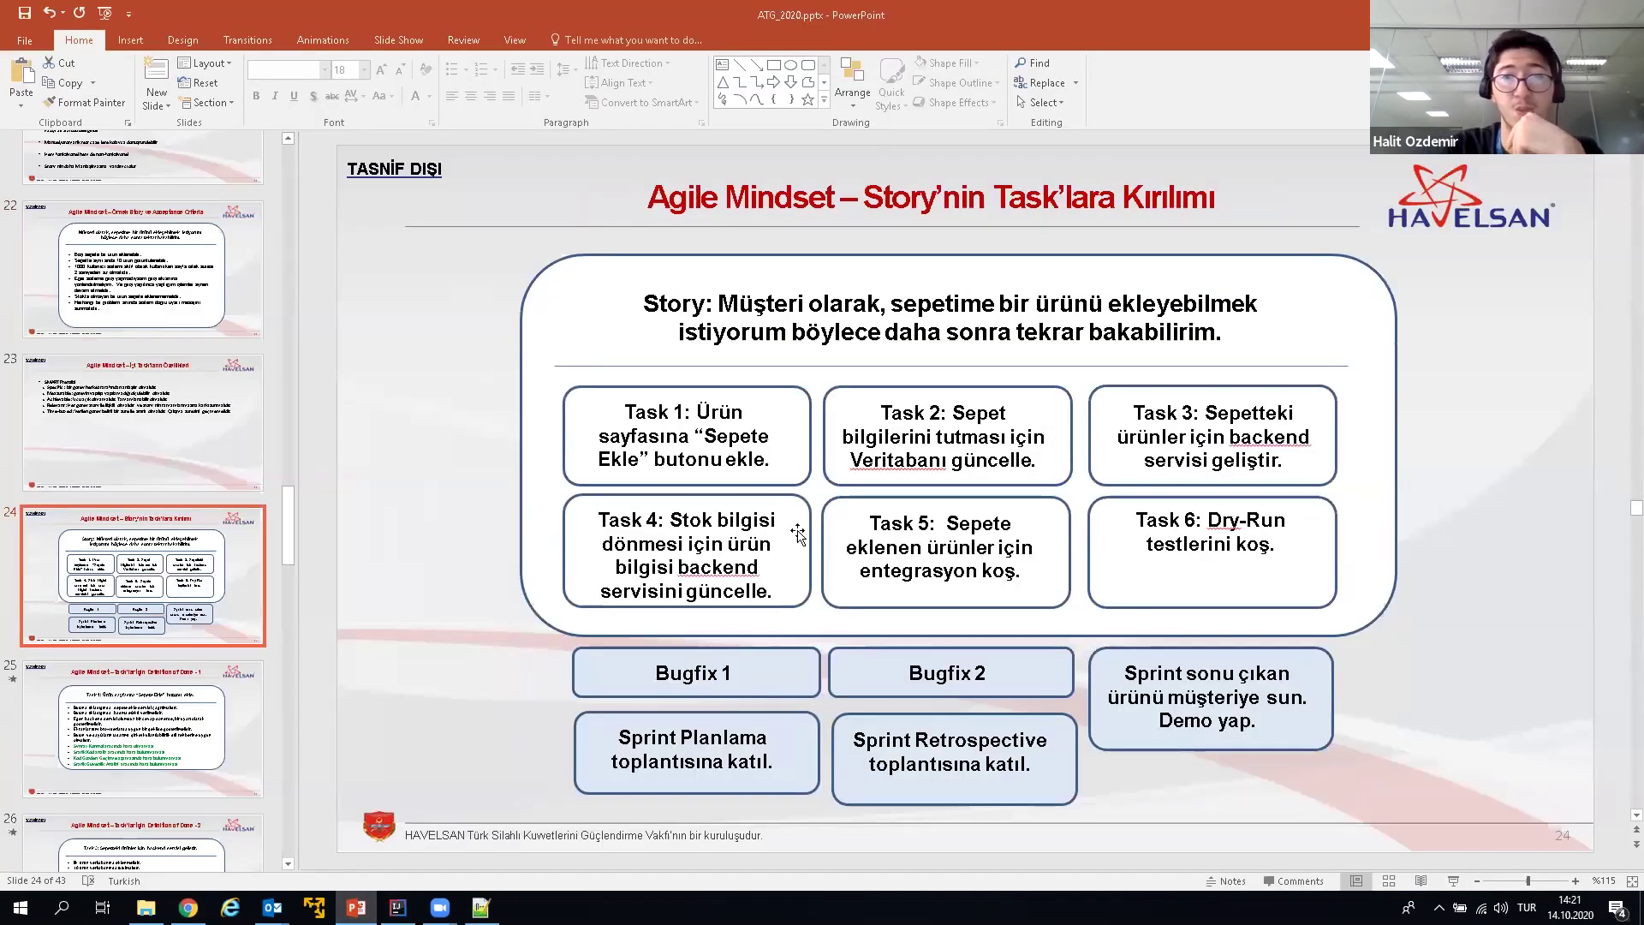
pyautogui.click(208, 738)
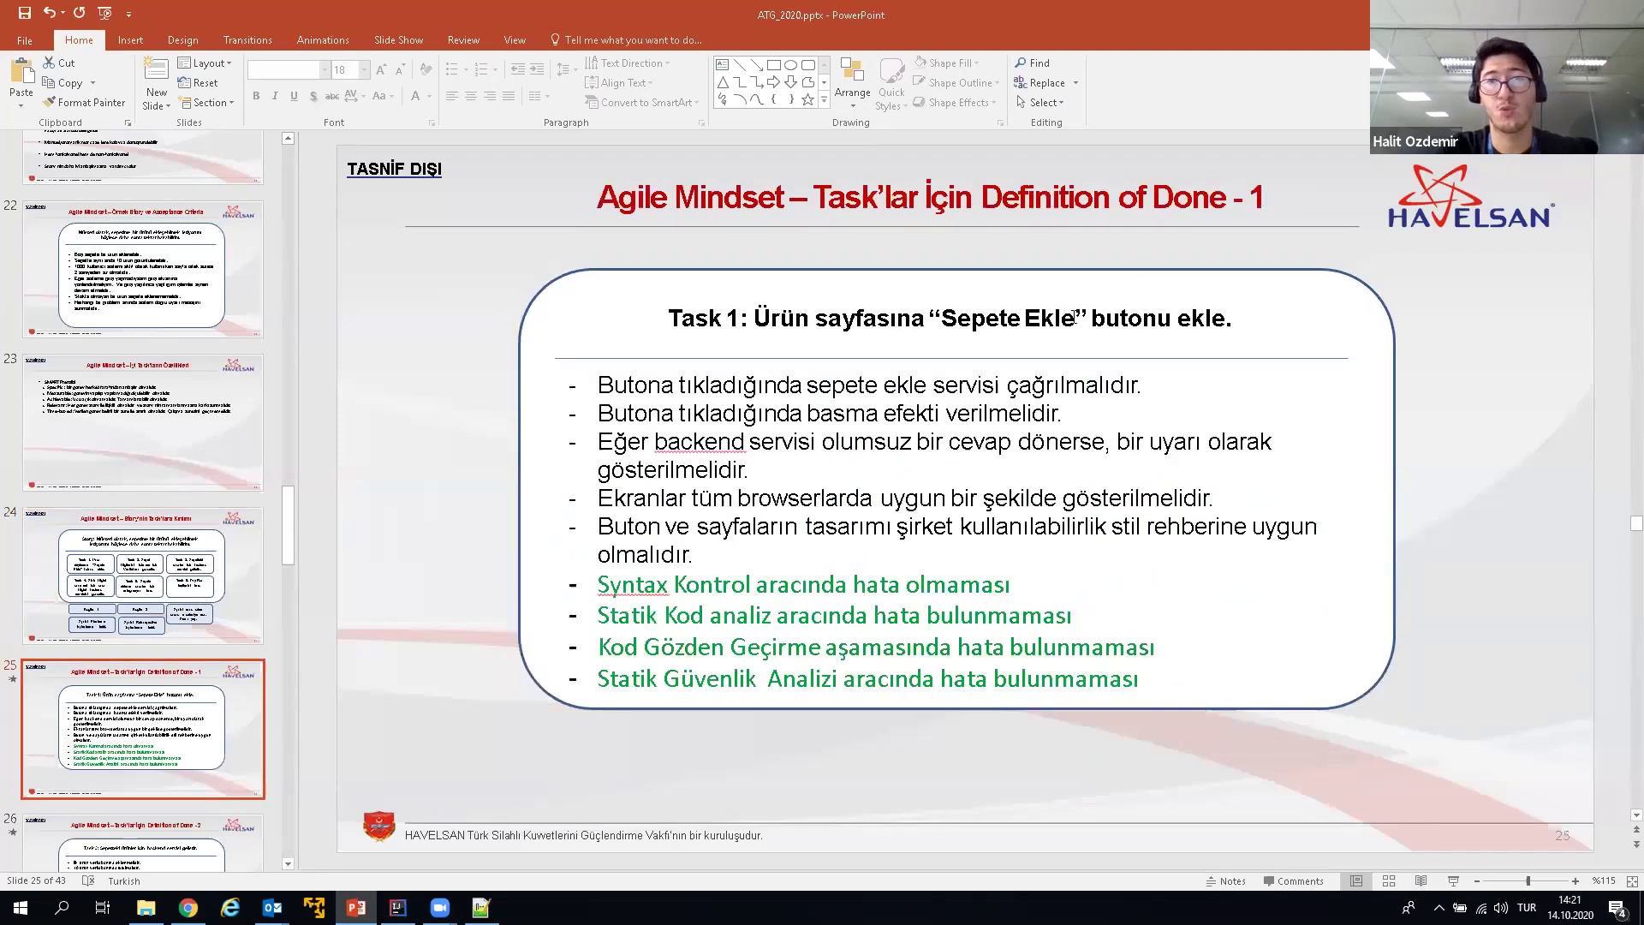
pyautogui.moveTo(748, 316); pyautogui.dragTo(1234, 314)
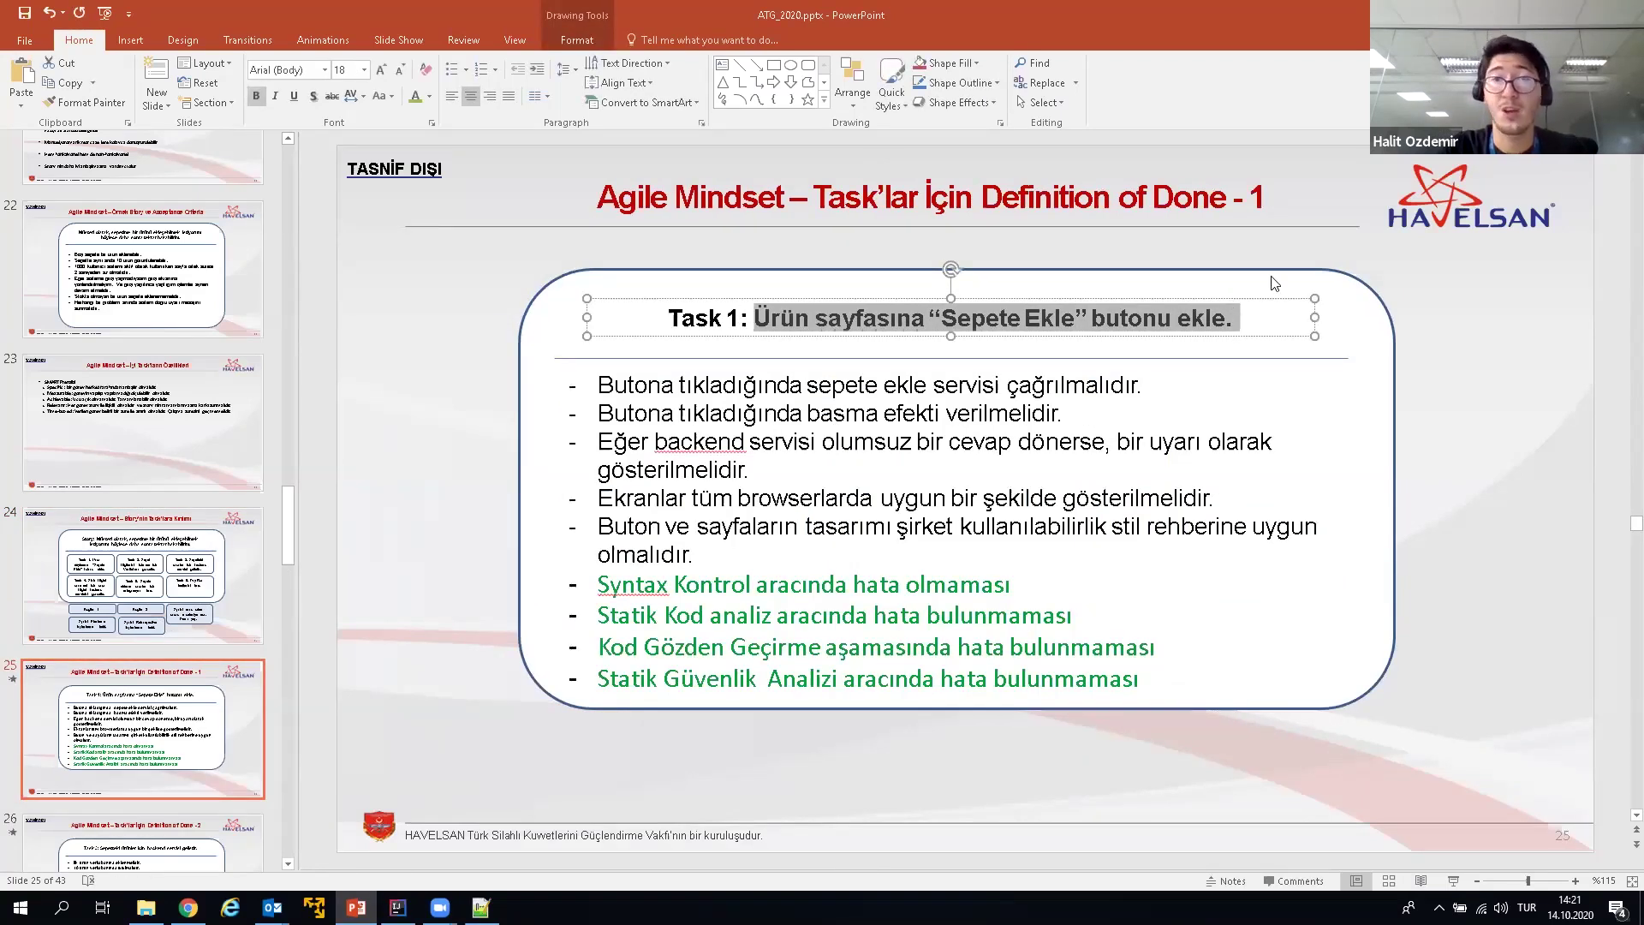
pyautogui.hotkey('alt', 'Tab')
# Step: Enter the heading "Definition of Done" in the task's description with a line of sixteen dashes beneath it
pyautogui.click(732, 338)
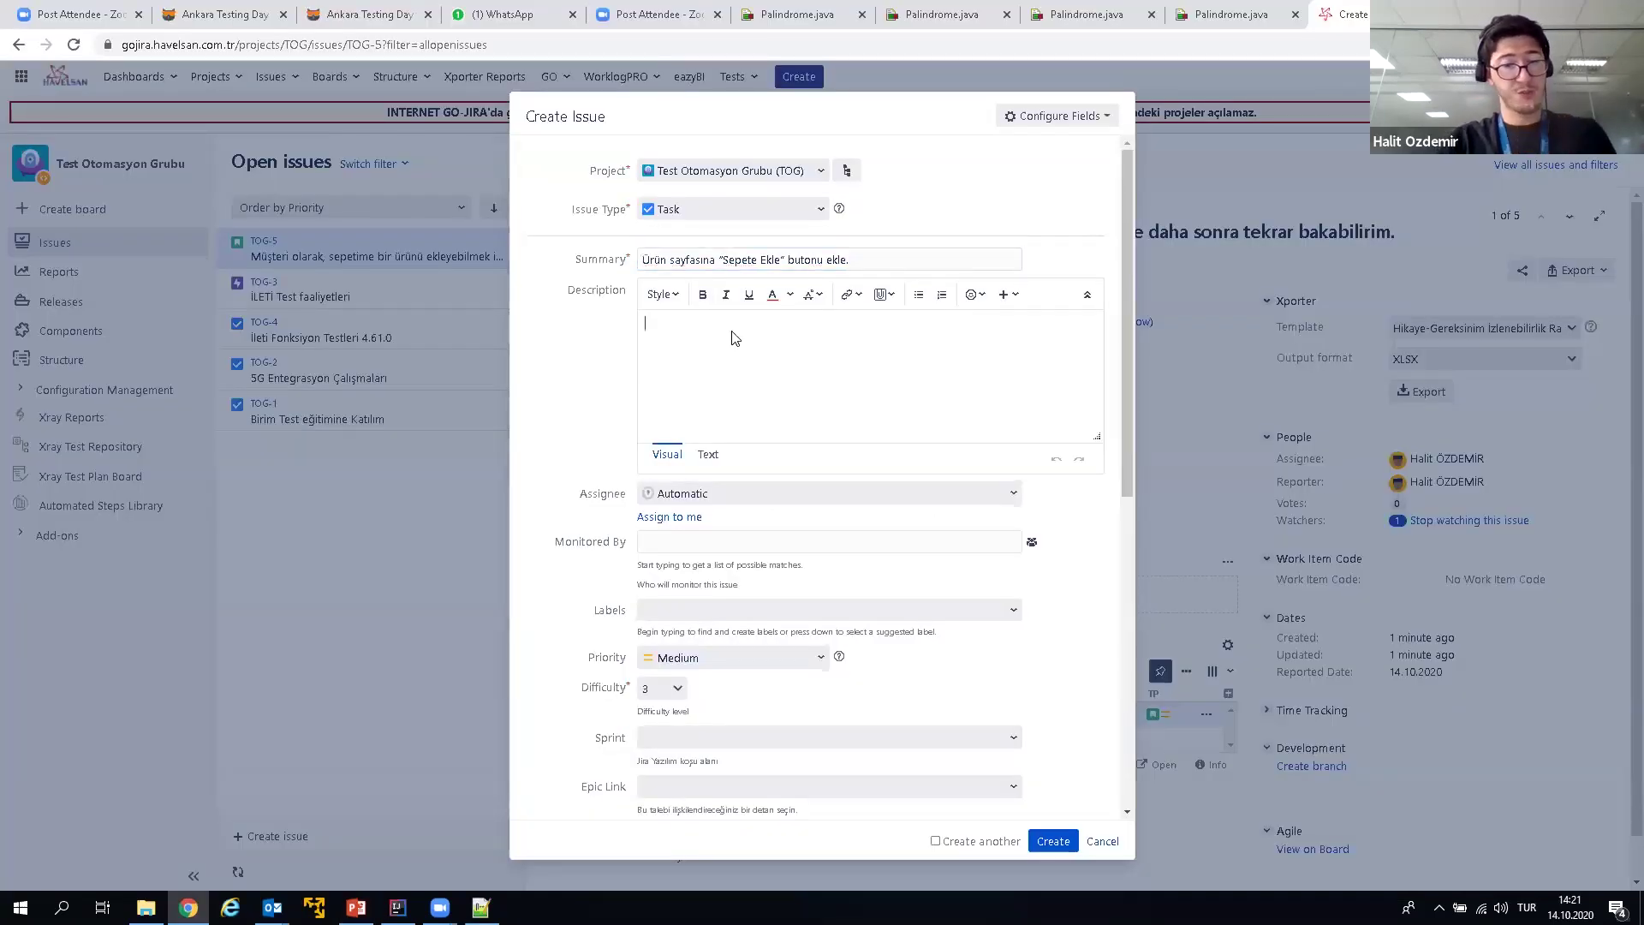
pyautogui.write('Definition of D')
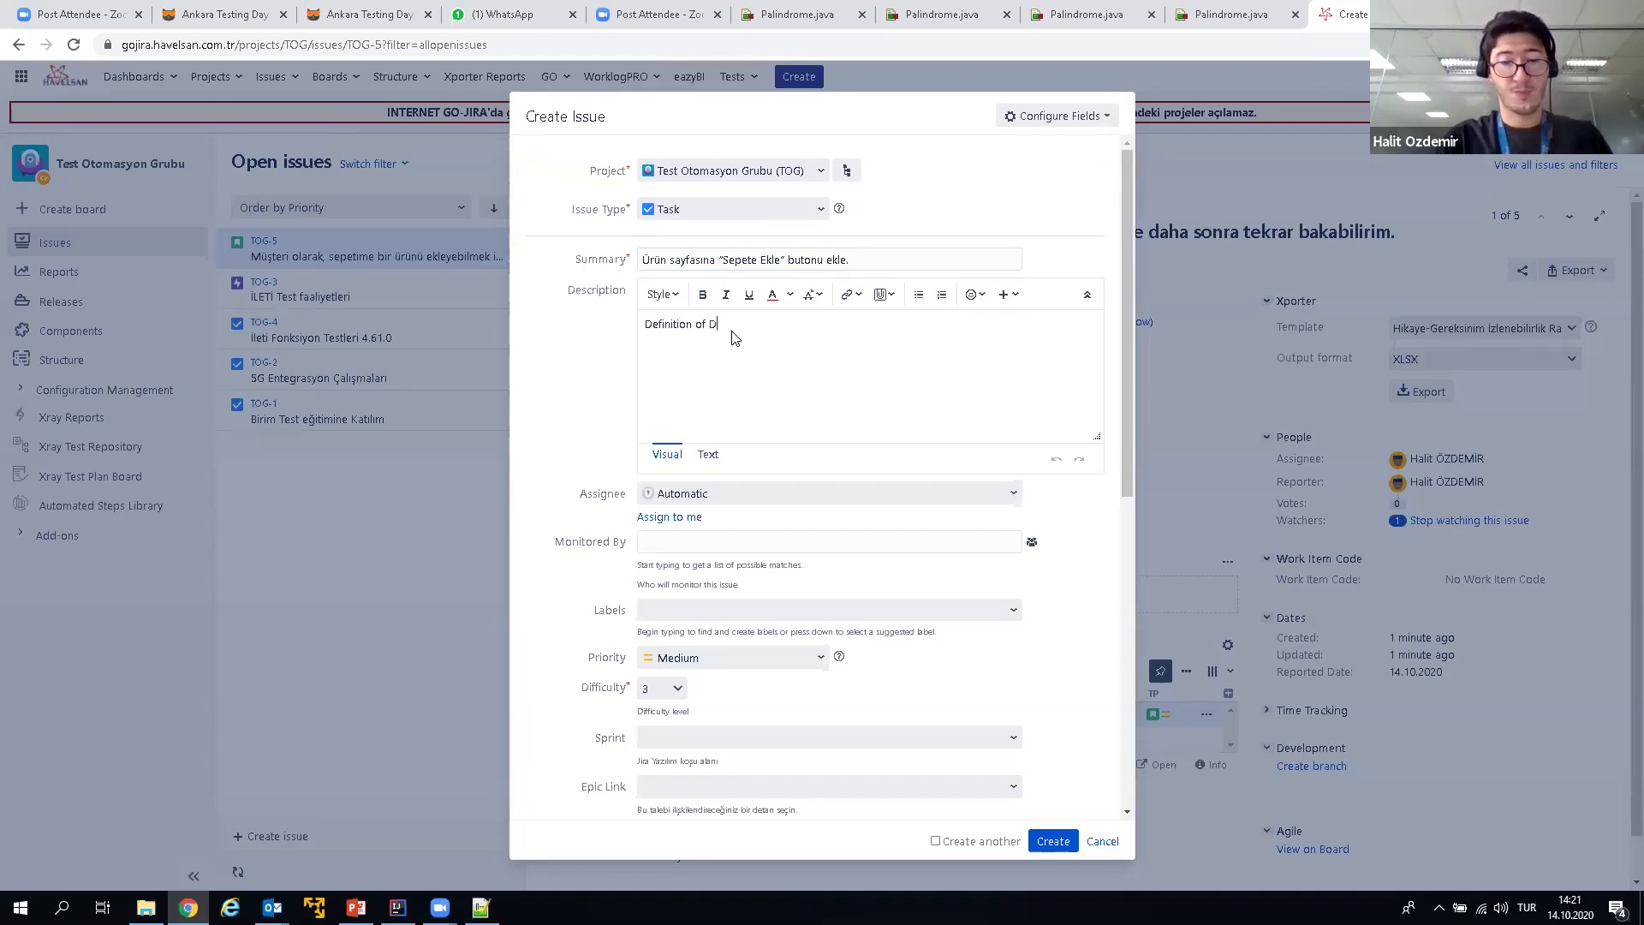
pyautogui.write('one')
pyautogui.press('Return')
pyautogui.write('----------------')
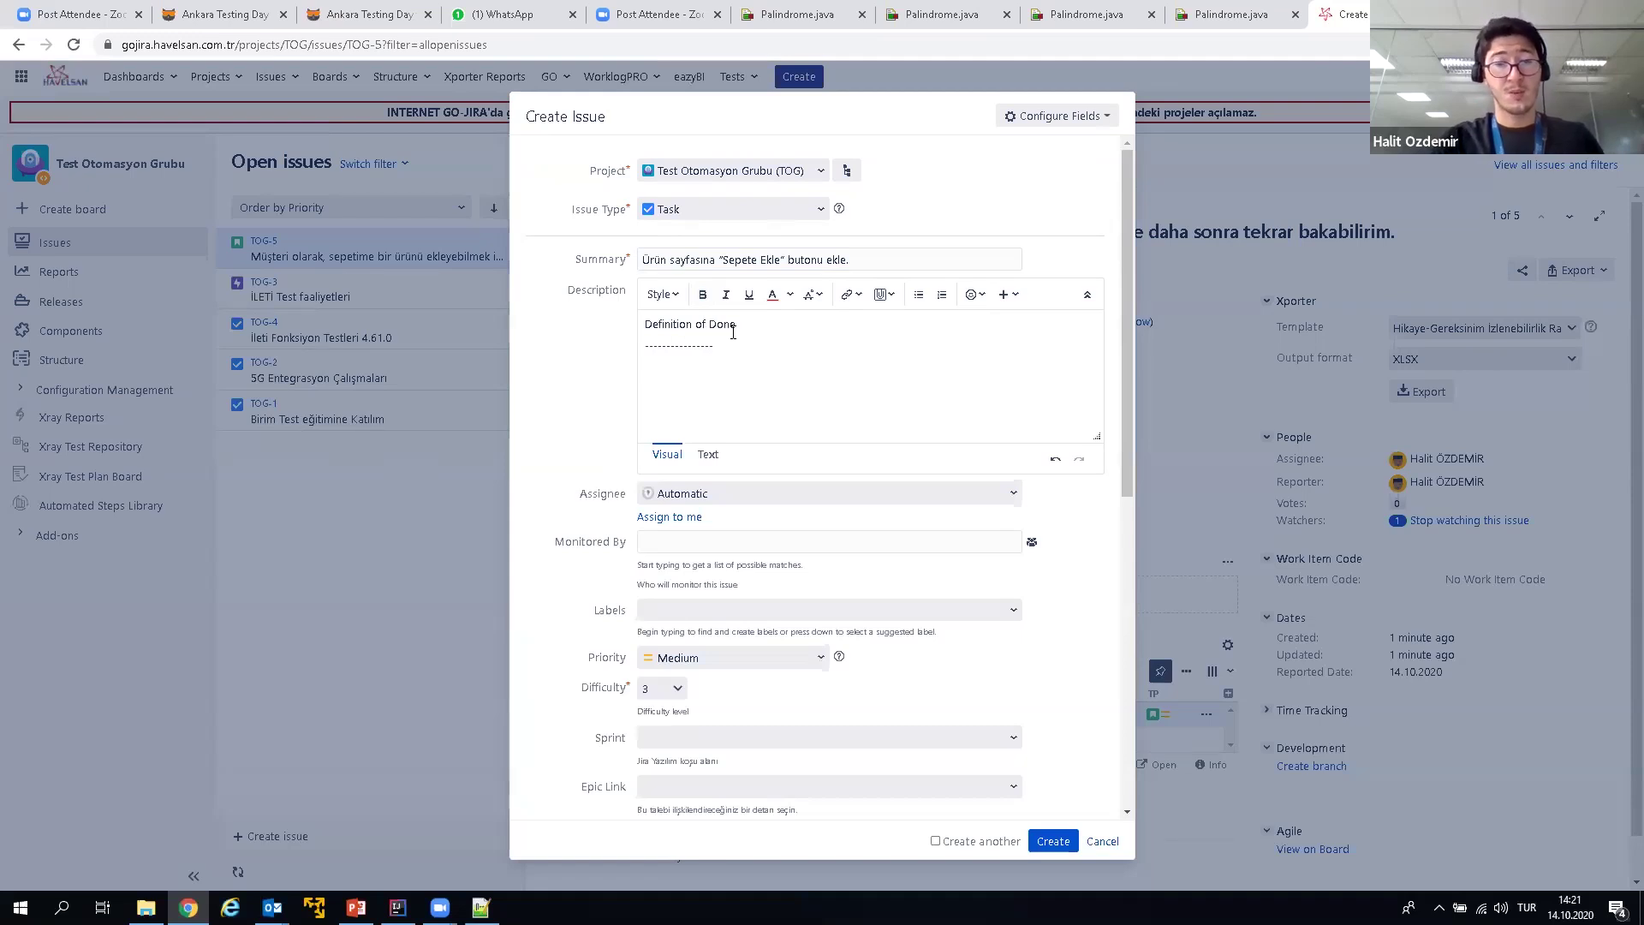
# Step: Add the criterion "birim test kapsamının %50'den az olmaması gerekmektedir." below the dashes in the task's description
pyautogui.write('tlerin')
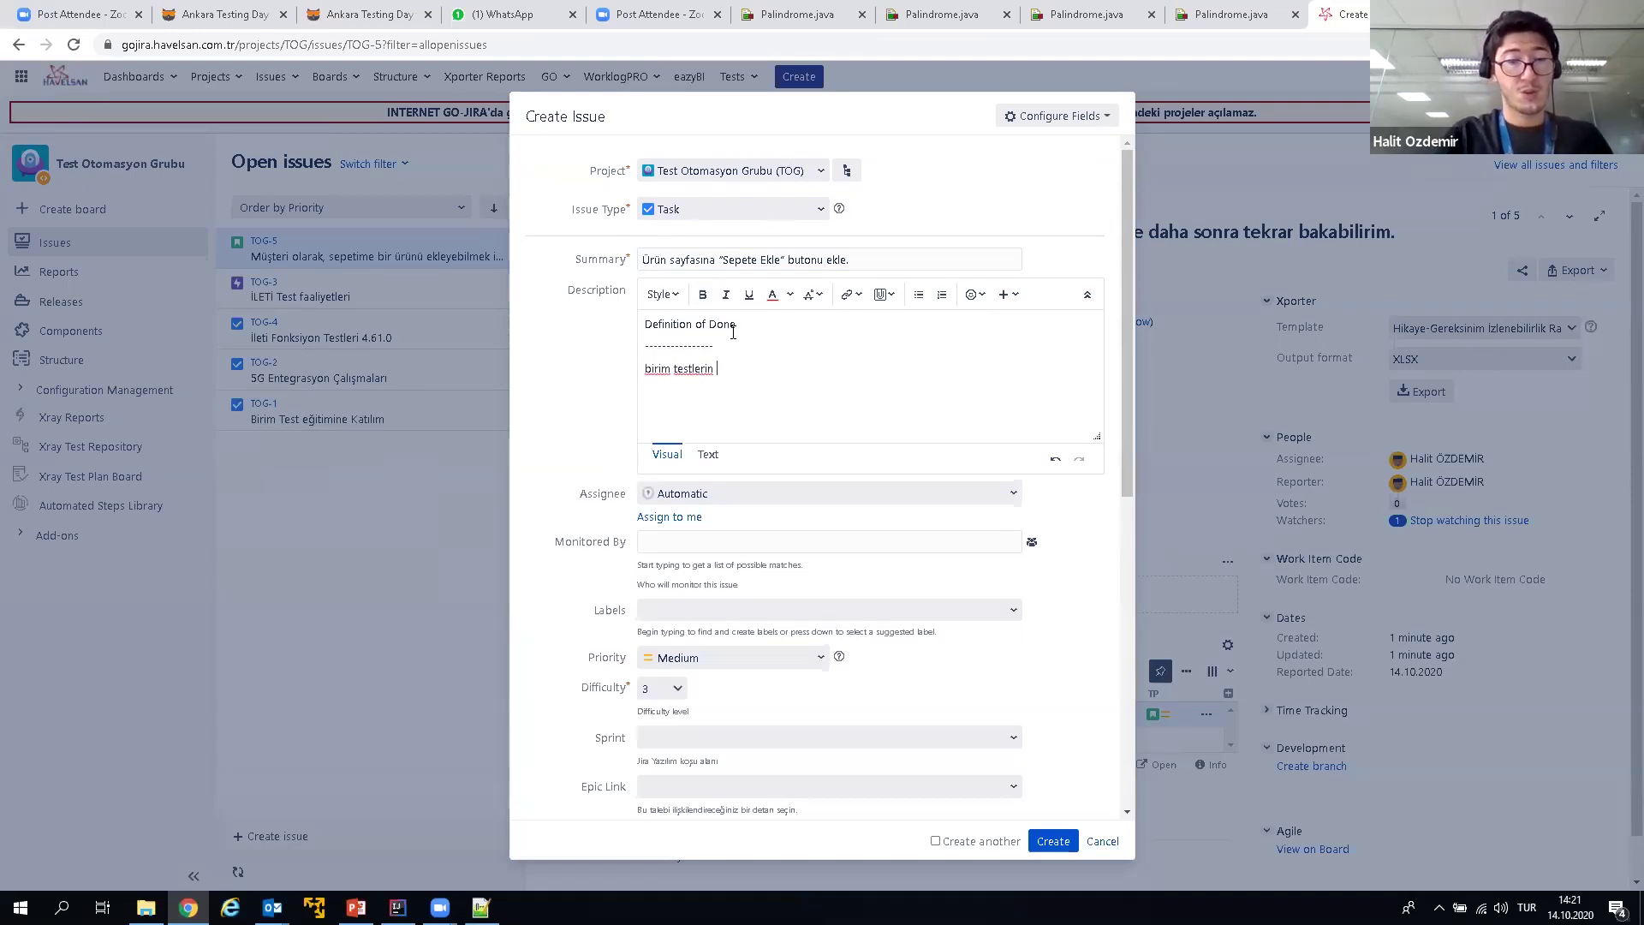
pyautogui.press('BackSpace')
pyautogui.press('BackSpace')
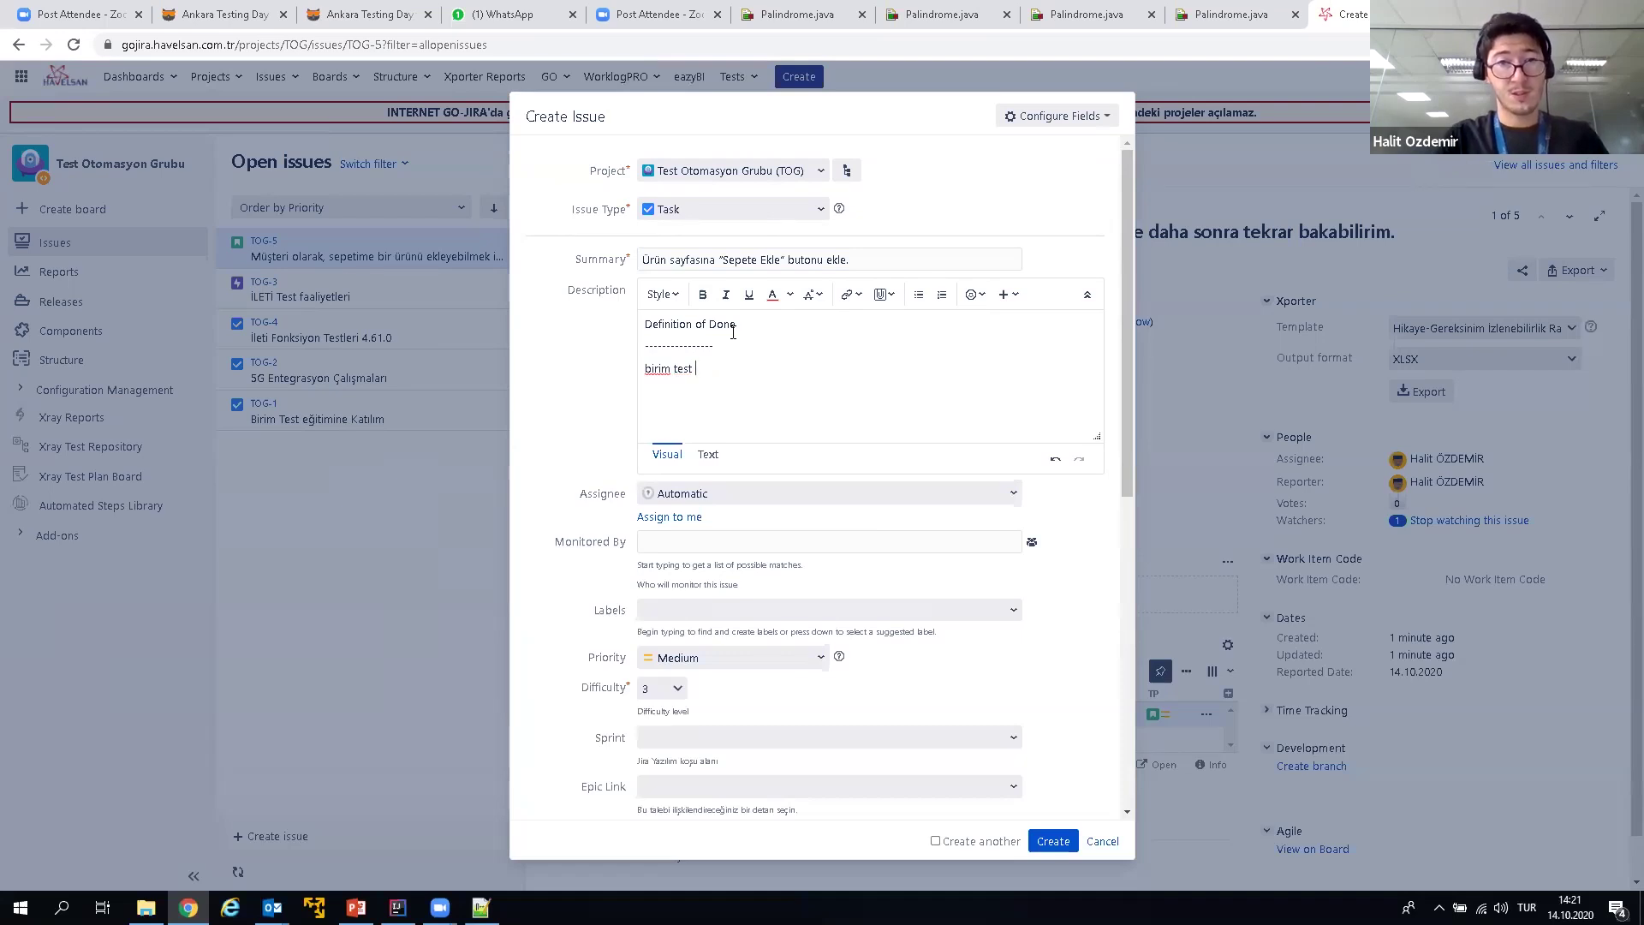
pyautogui.write('kapsamının ')
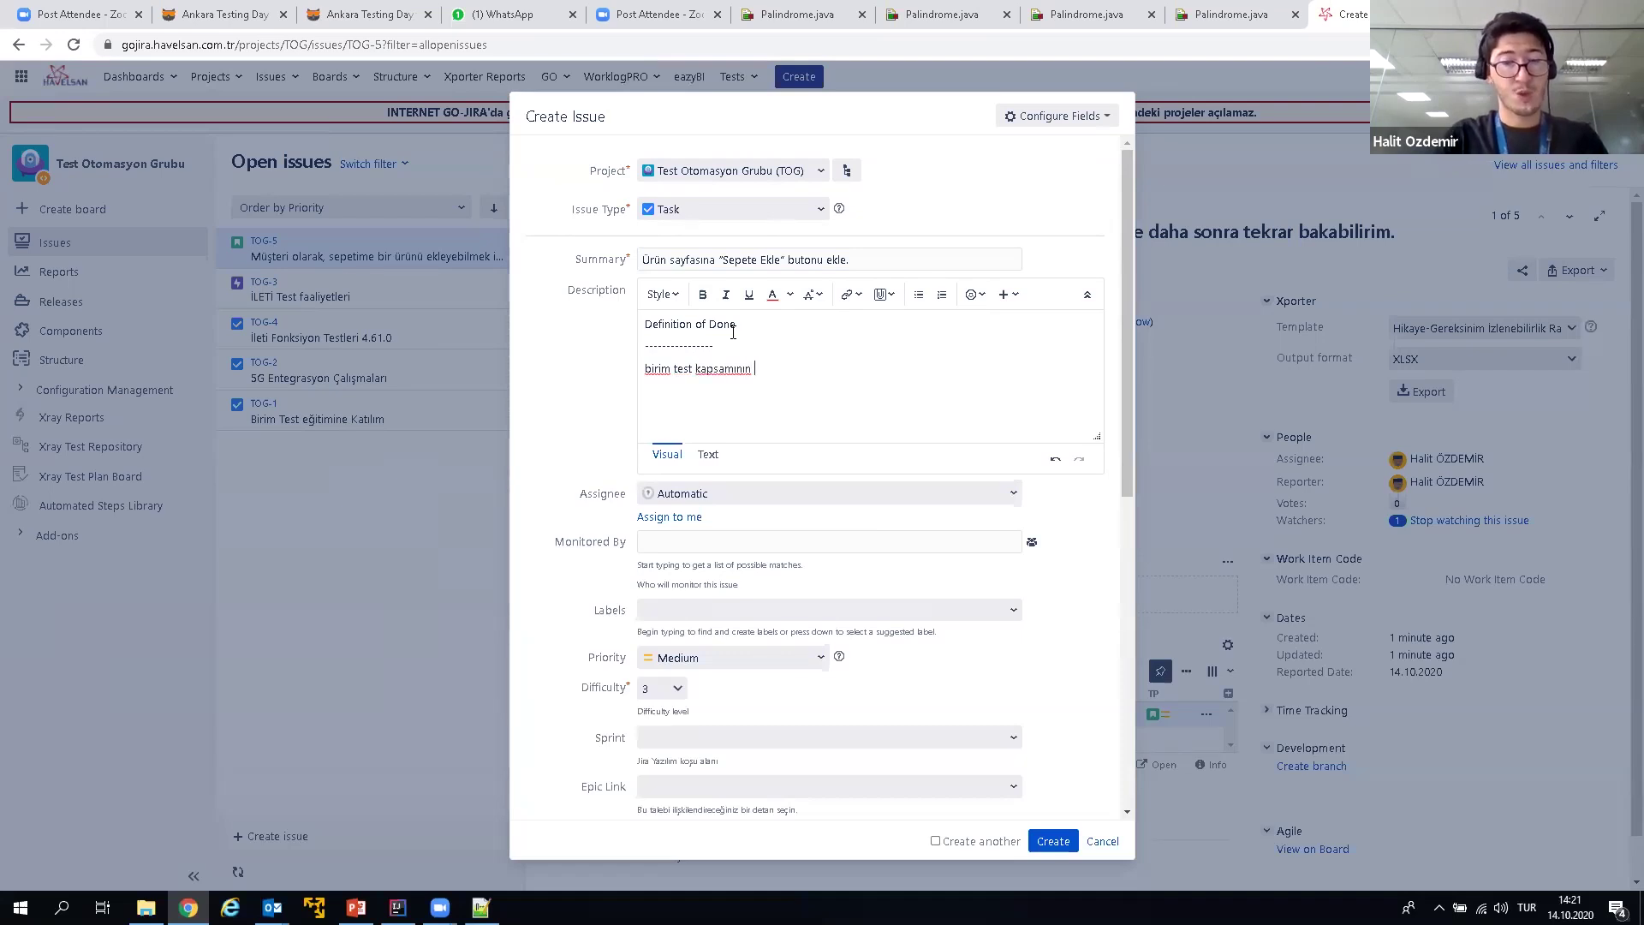
pyautogui.write("%50'")
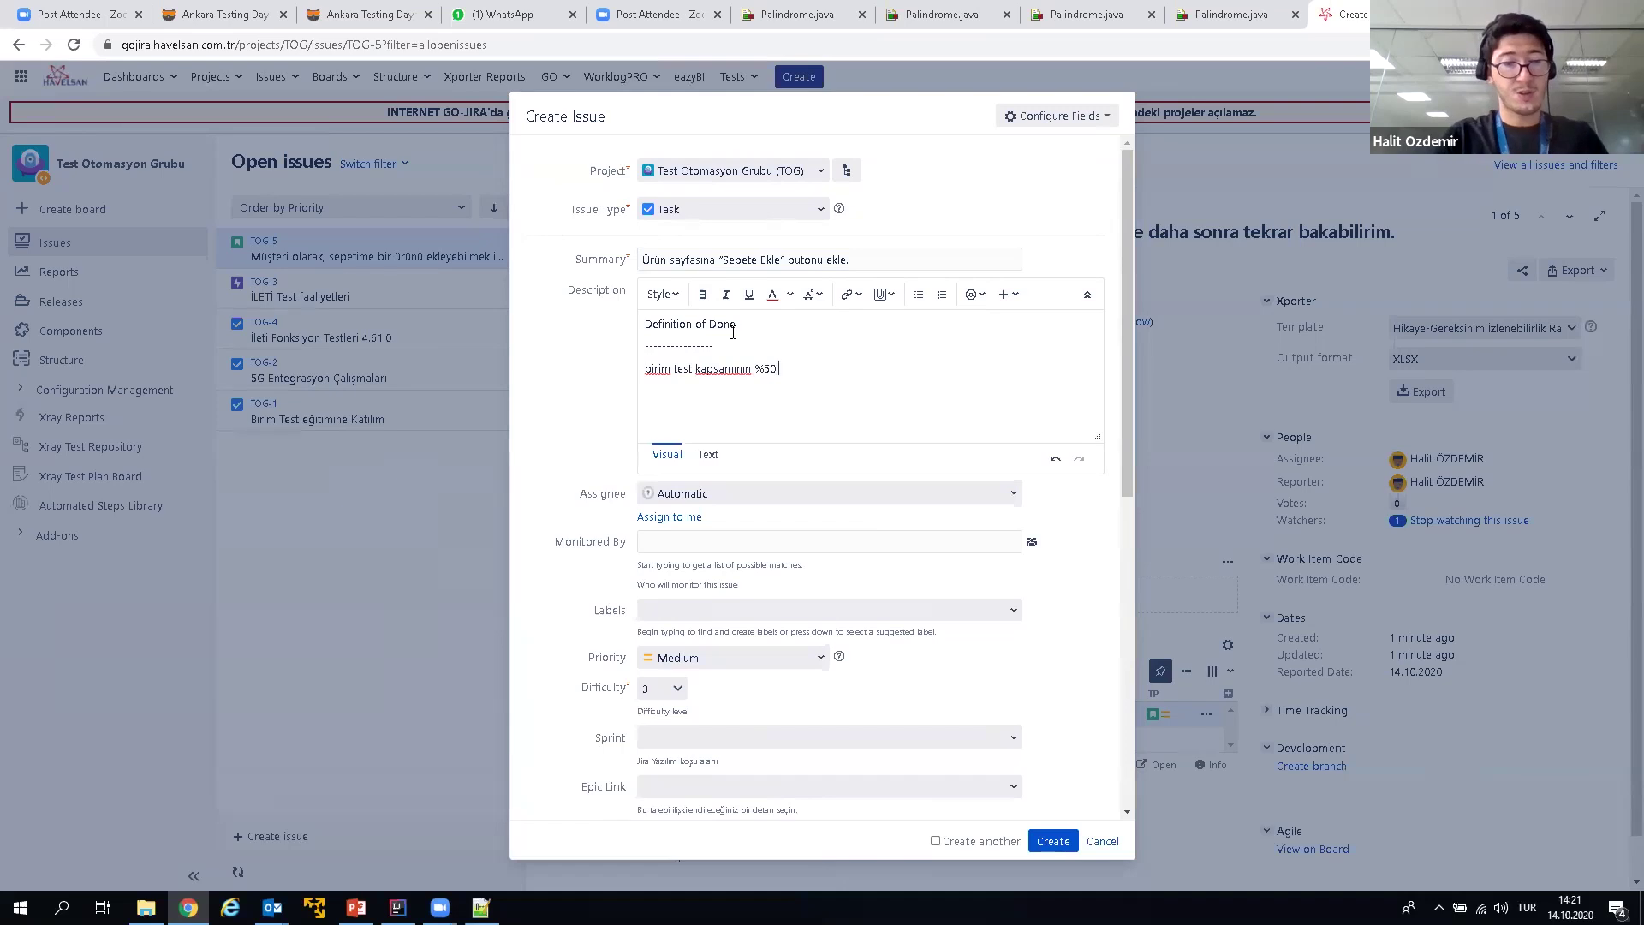
pyautogui.write('den az olmamas')
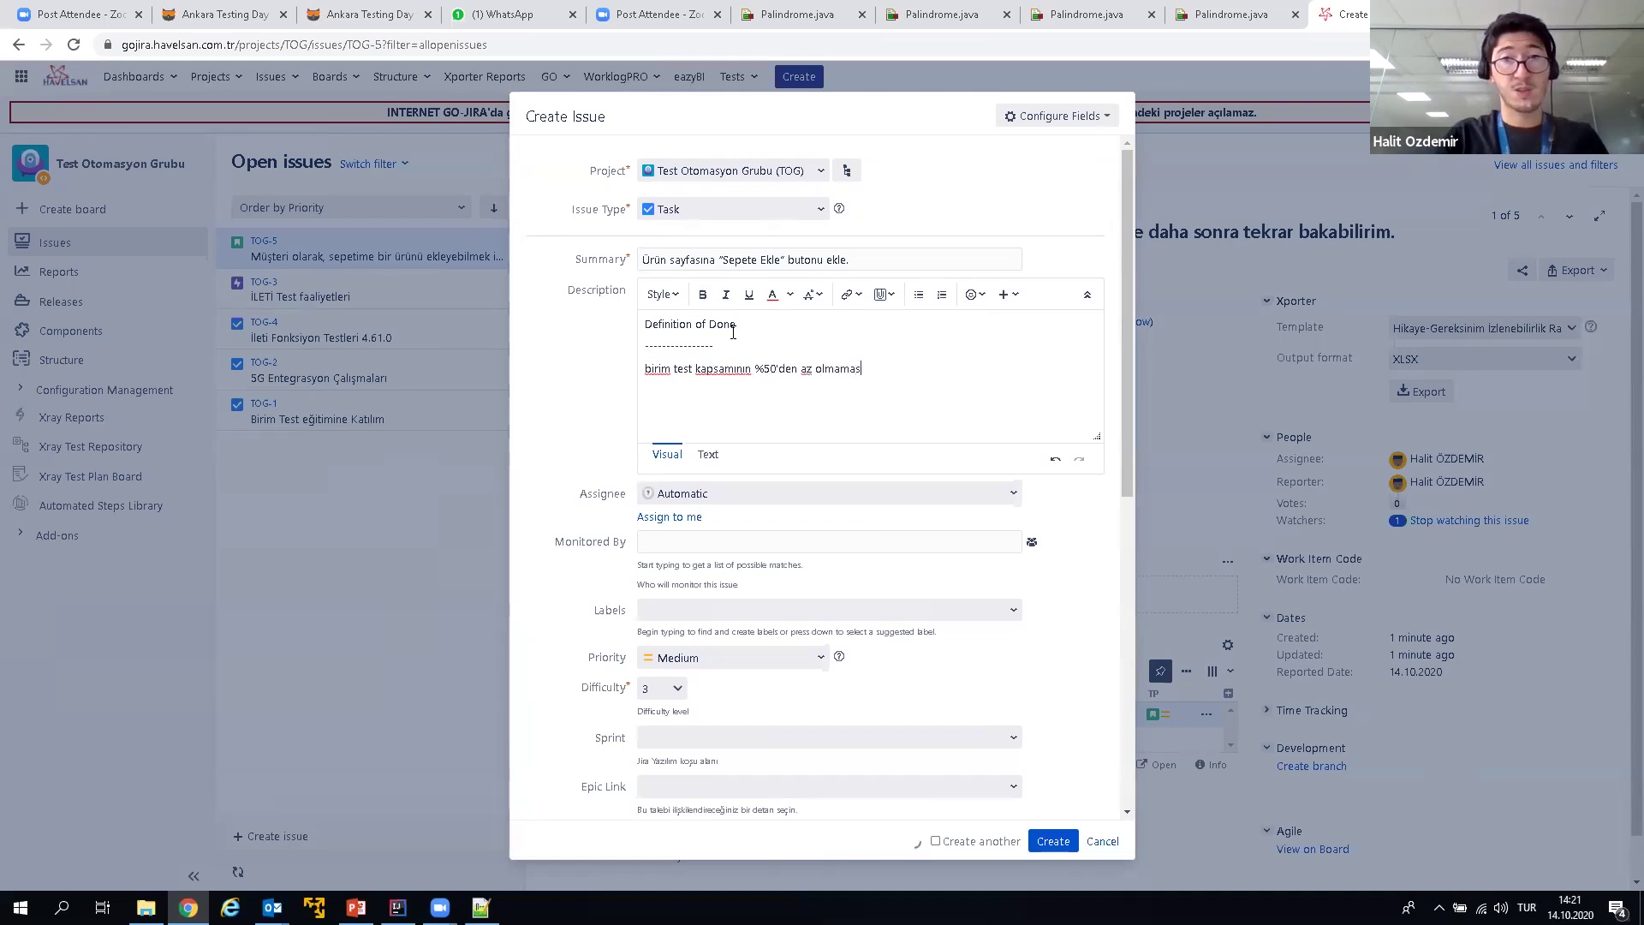
pyautogui.write('ı gerek')
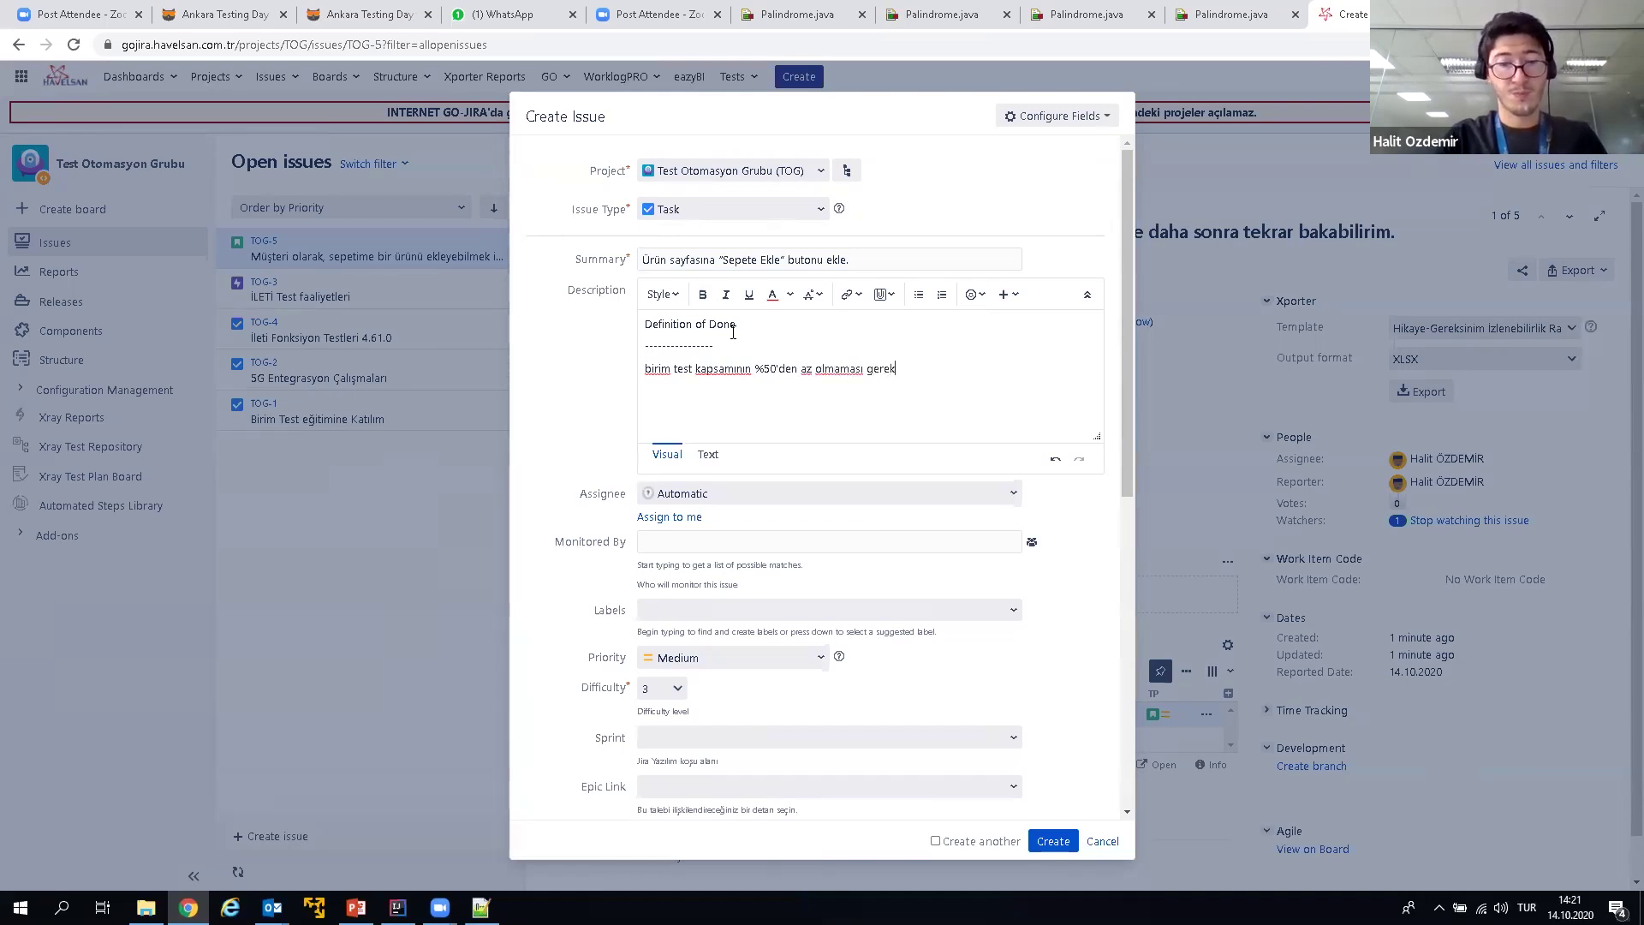
pyautogui.write('mektedir.')
pyautogui.press('Return')
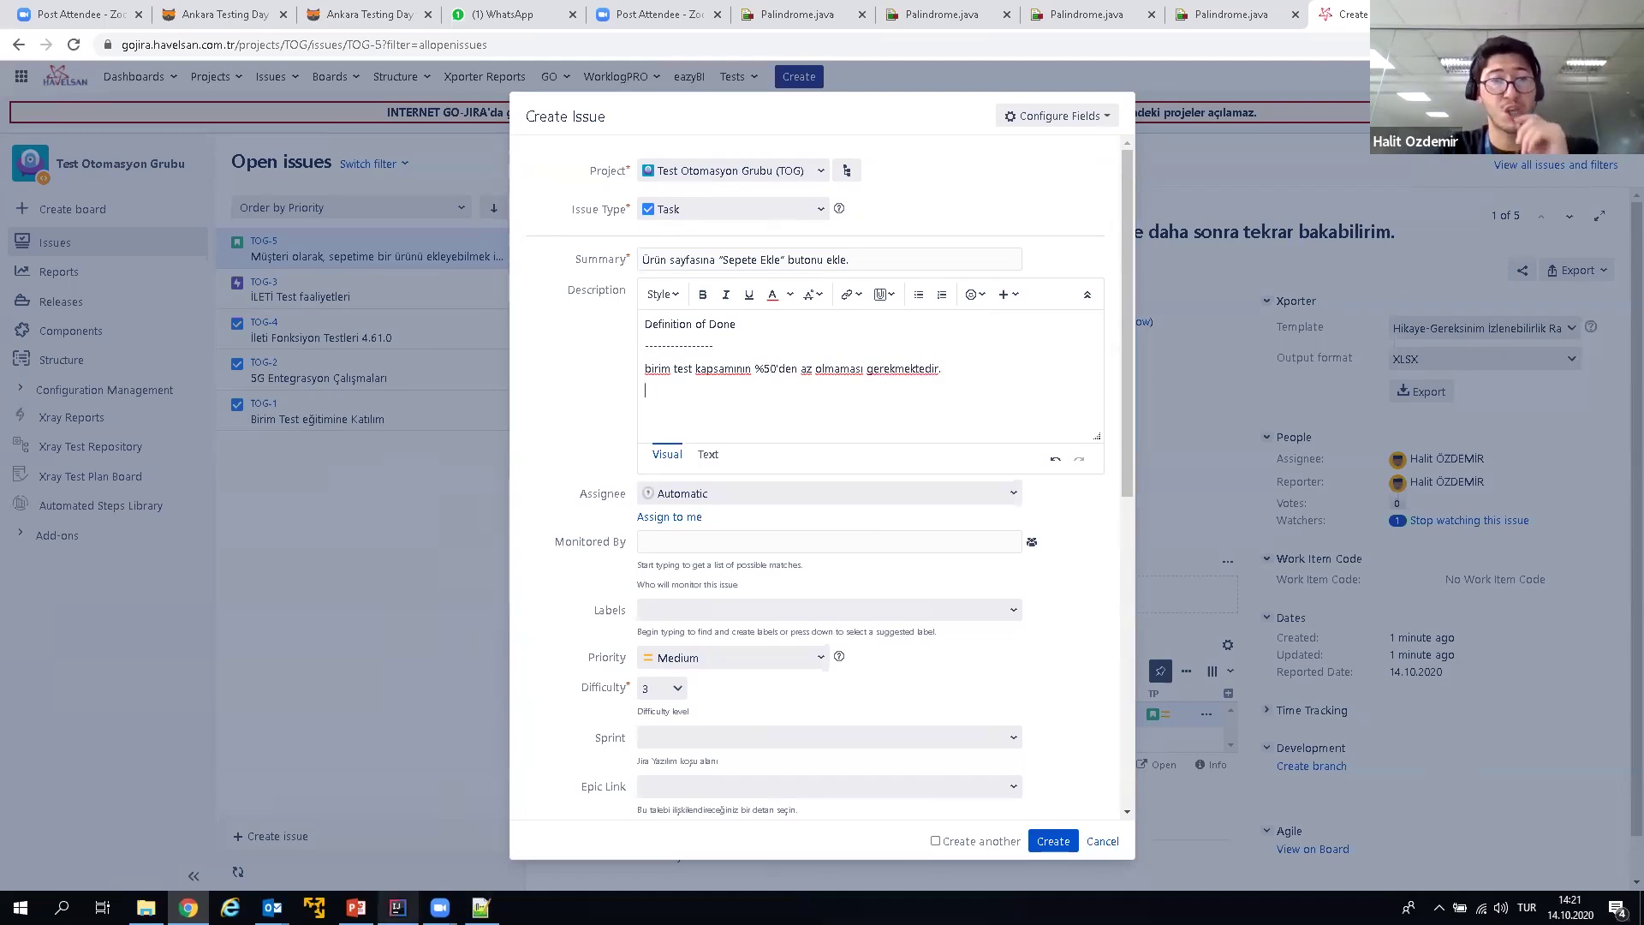
# Step: Consult slide 25 in PowerPoint, return to Jira and add the criterion "butona tıklandığında basma efekti verilmelidir." to the task's description
pyautogui.click(356, 907)
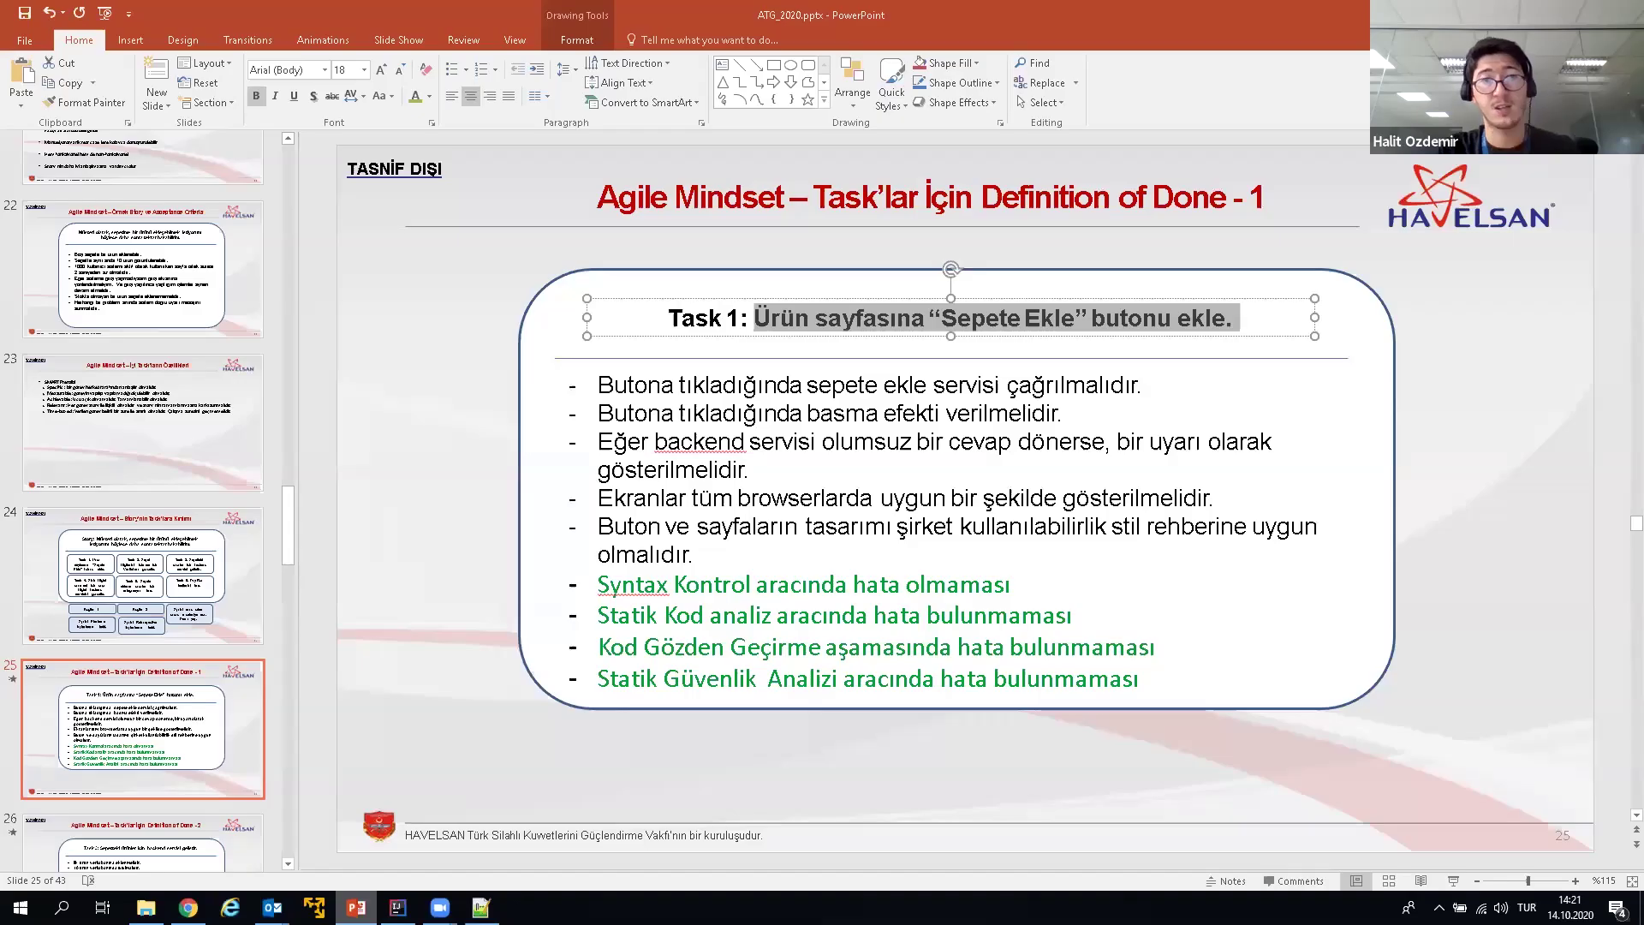
pyautogui.hotkey('alt', 'Tab')
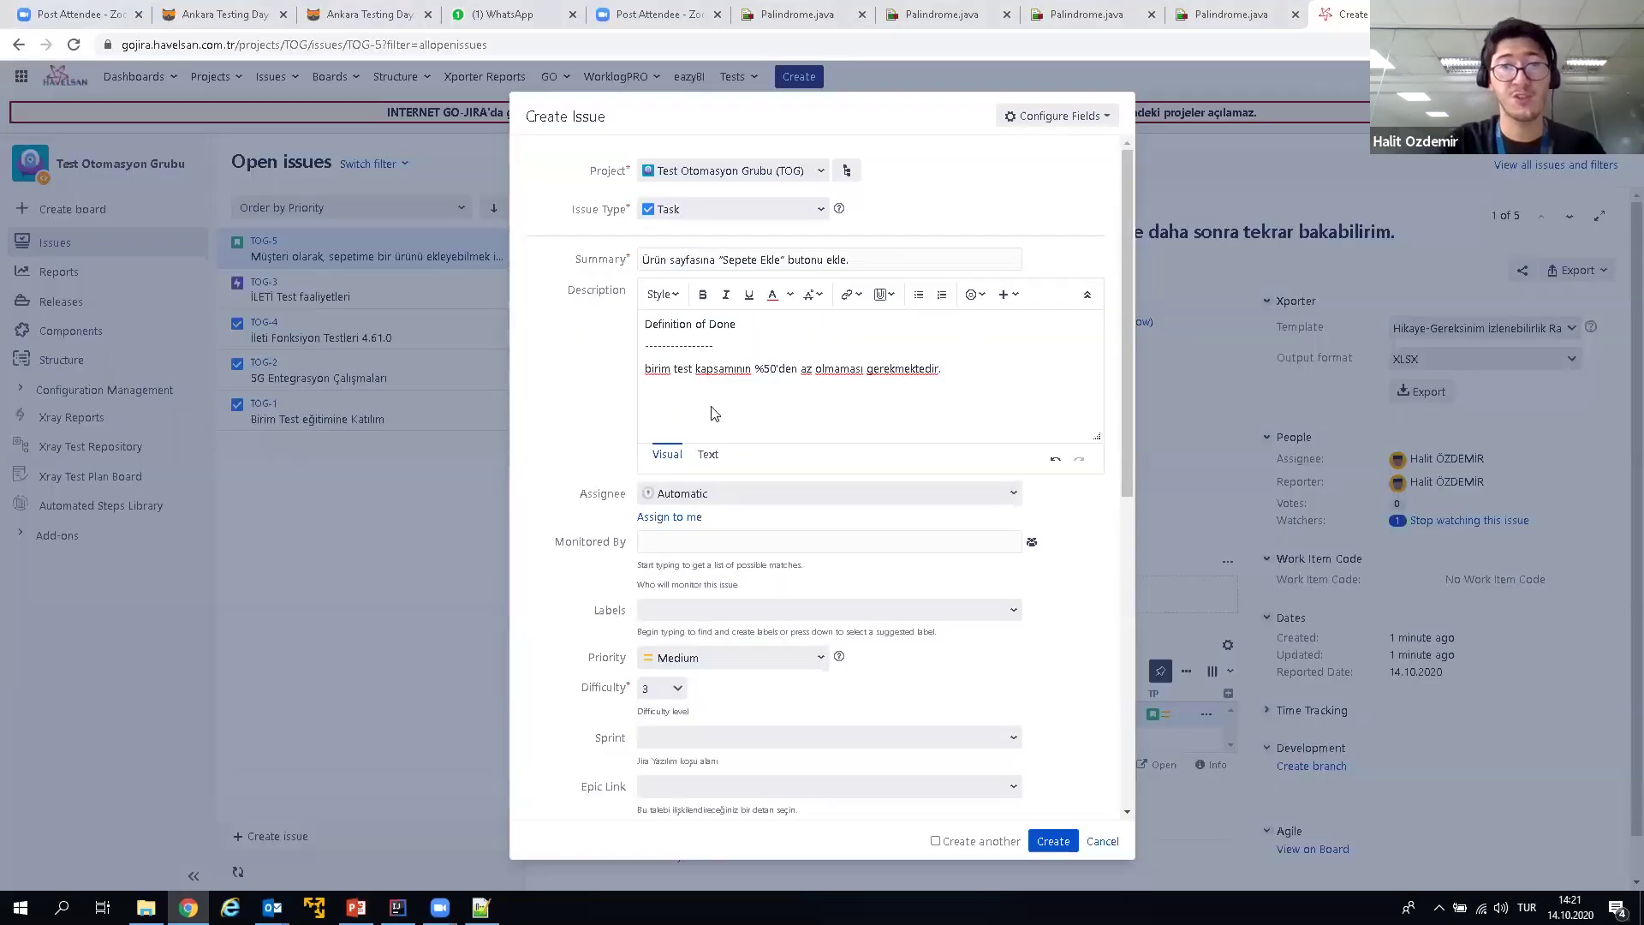
pyautogui.write('butona tı')
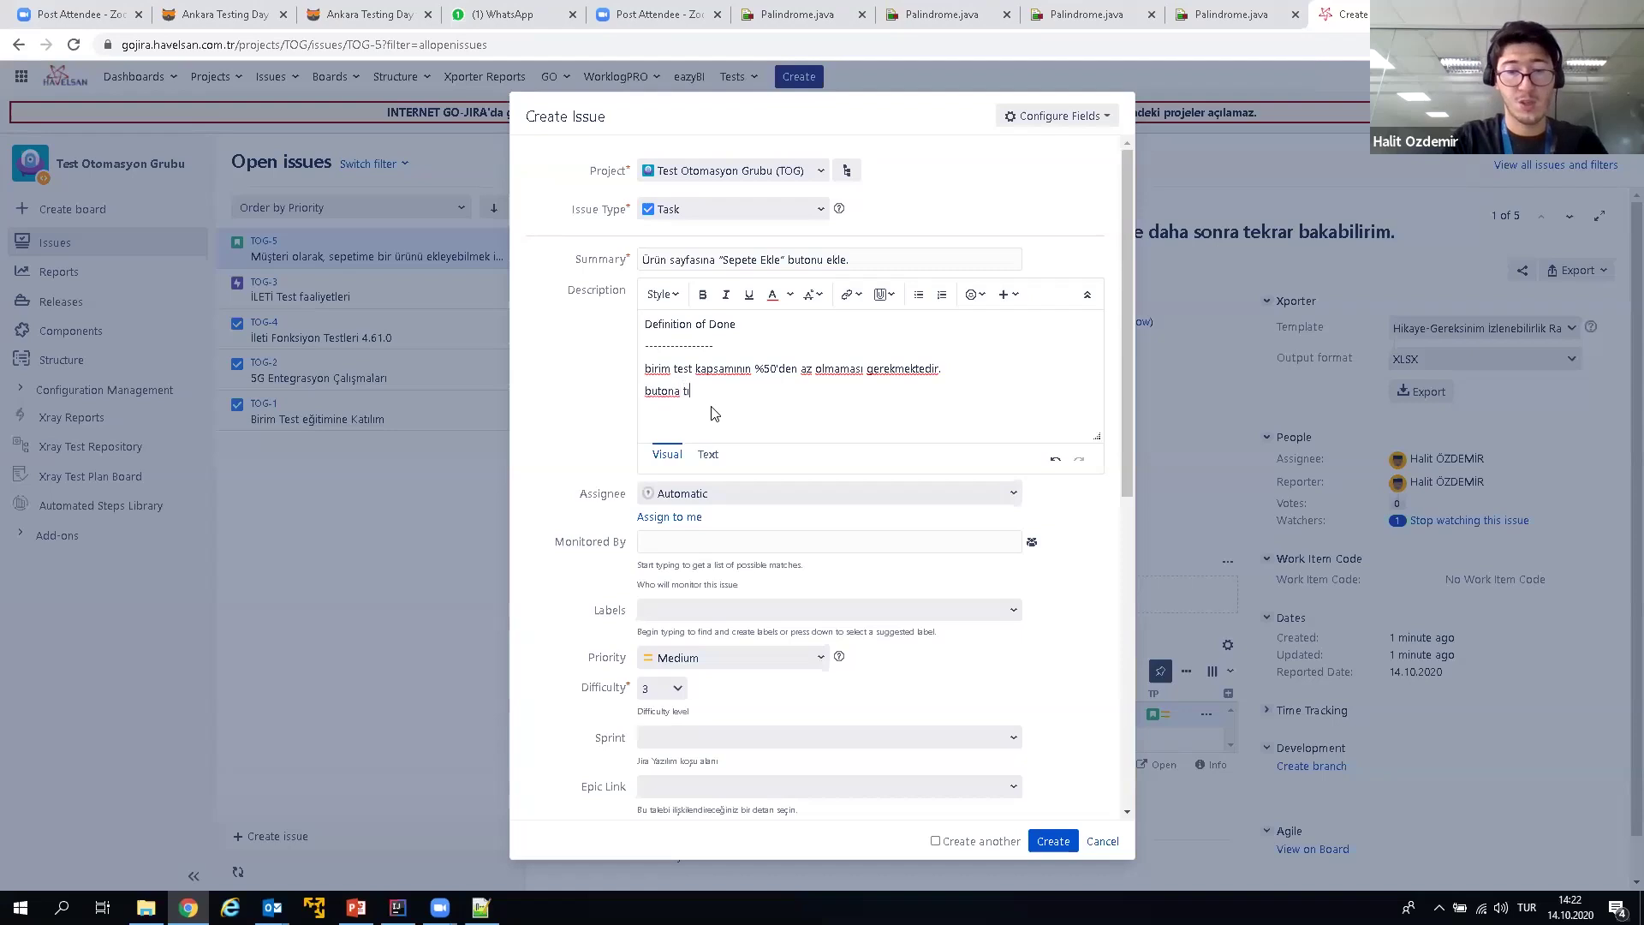
pyautogui.write('klandığında ')
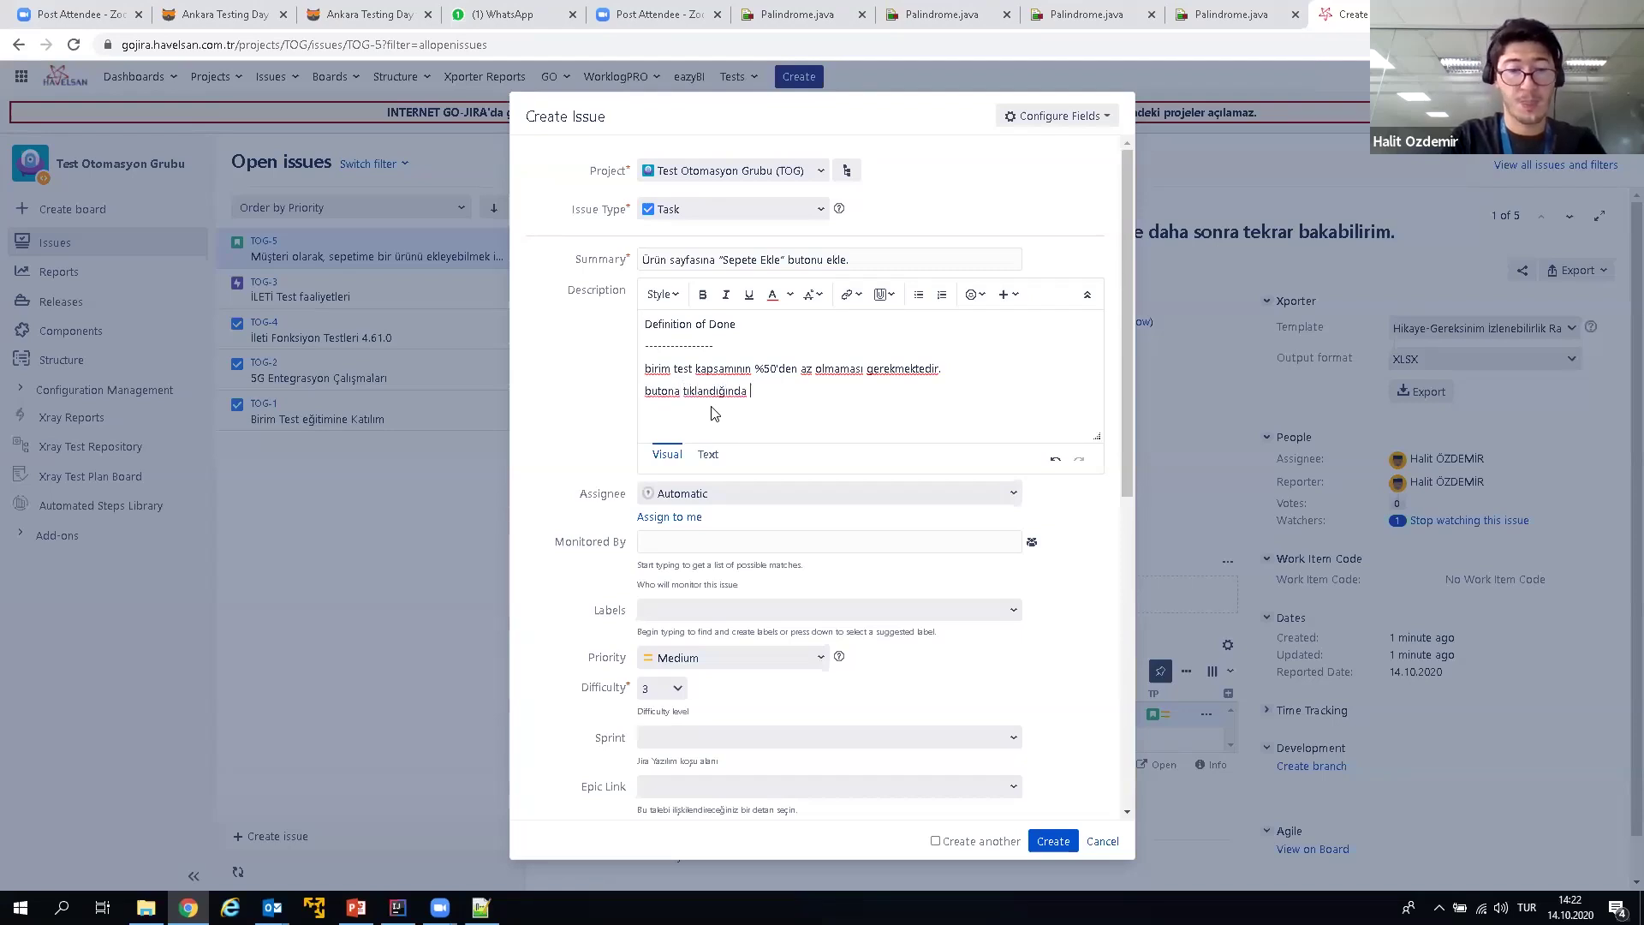
pyautogui.write('basma efek')
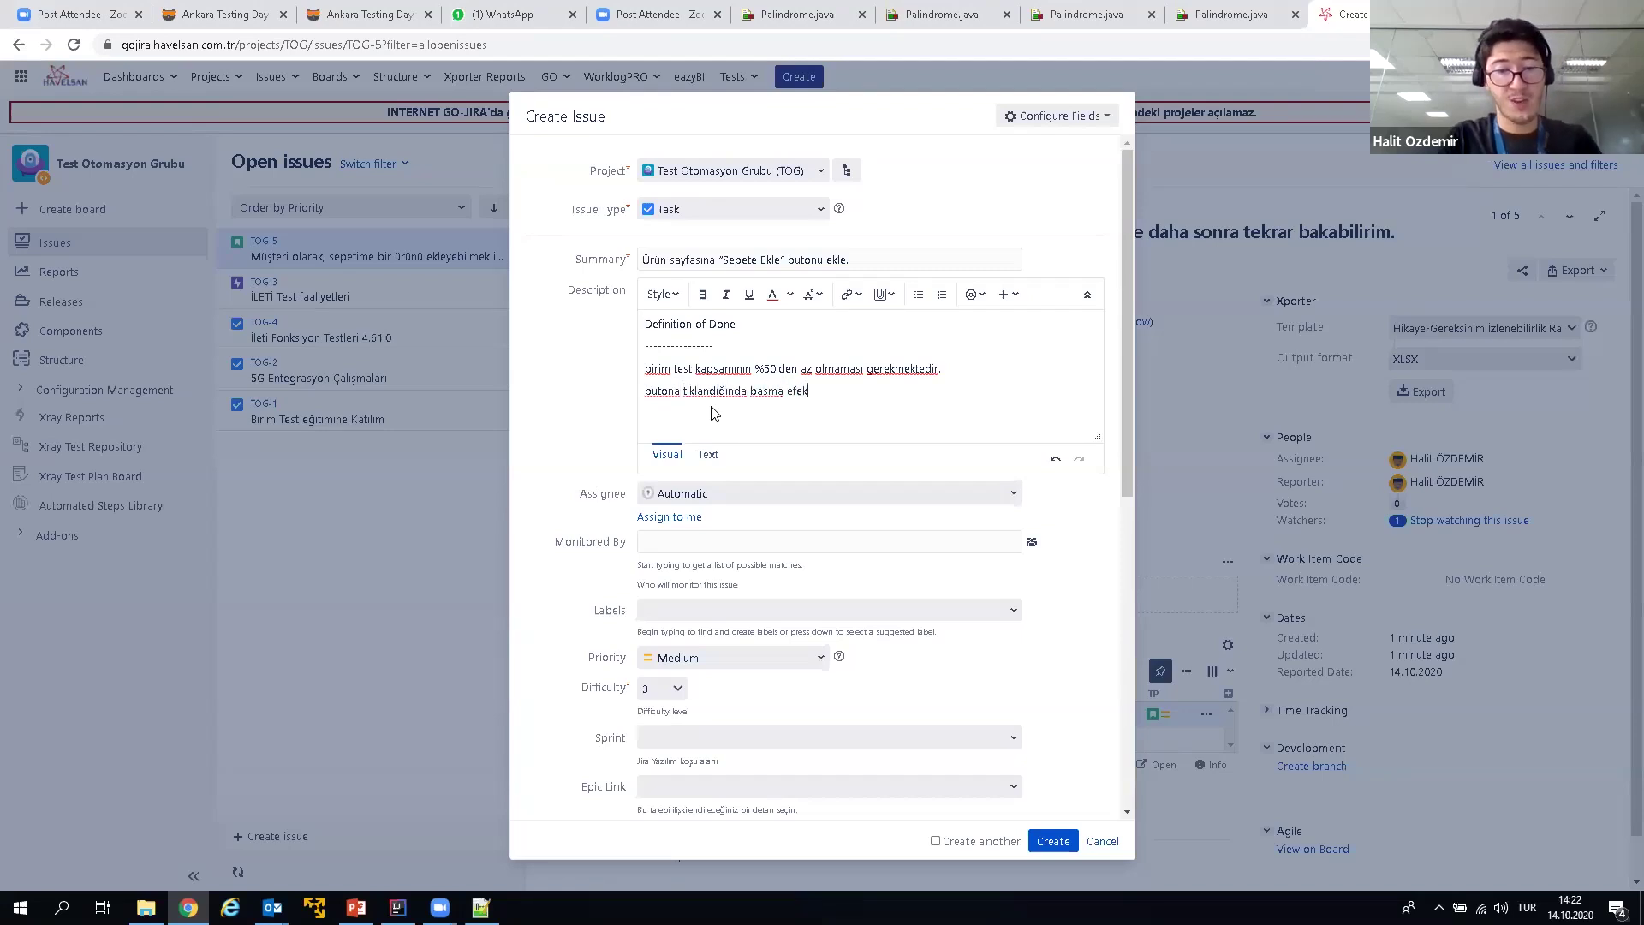
pyautogui.write('ti verilmelidir.')
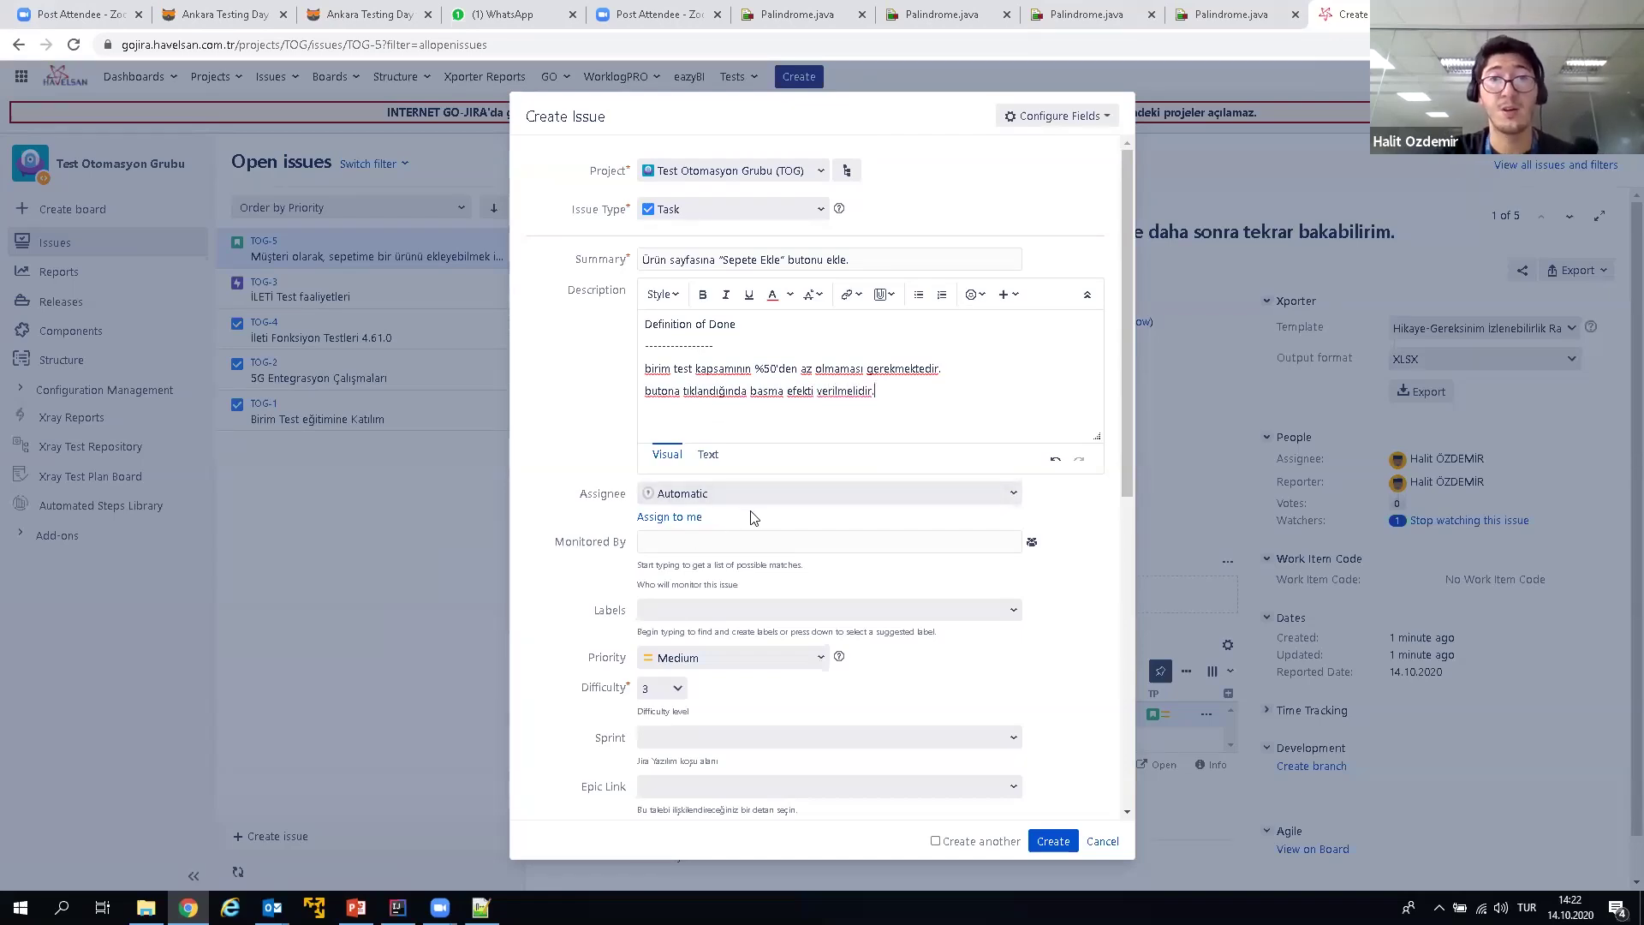
pyautogui.scroll(-7, 758, 518)
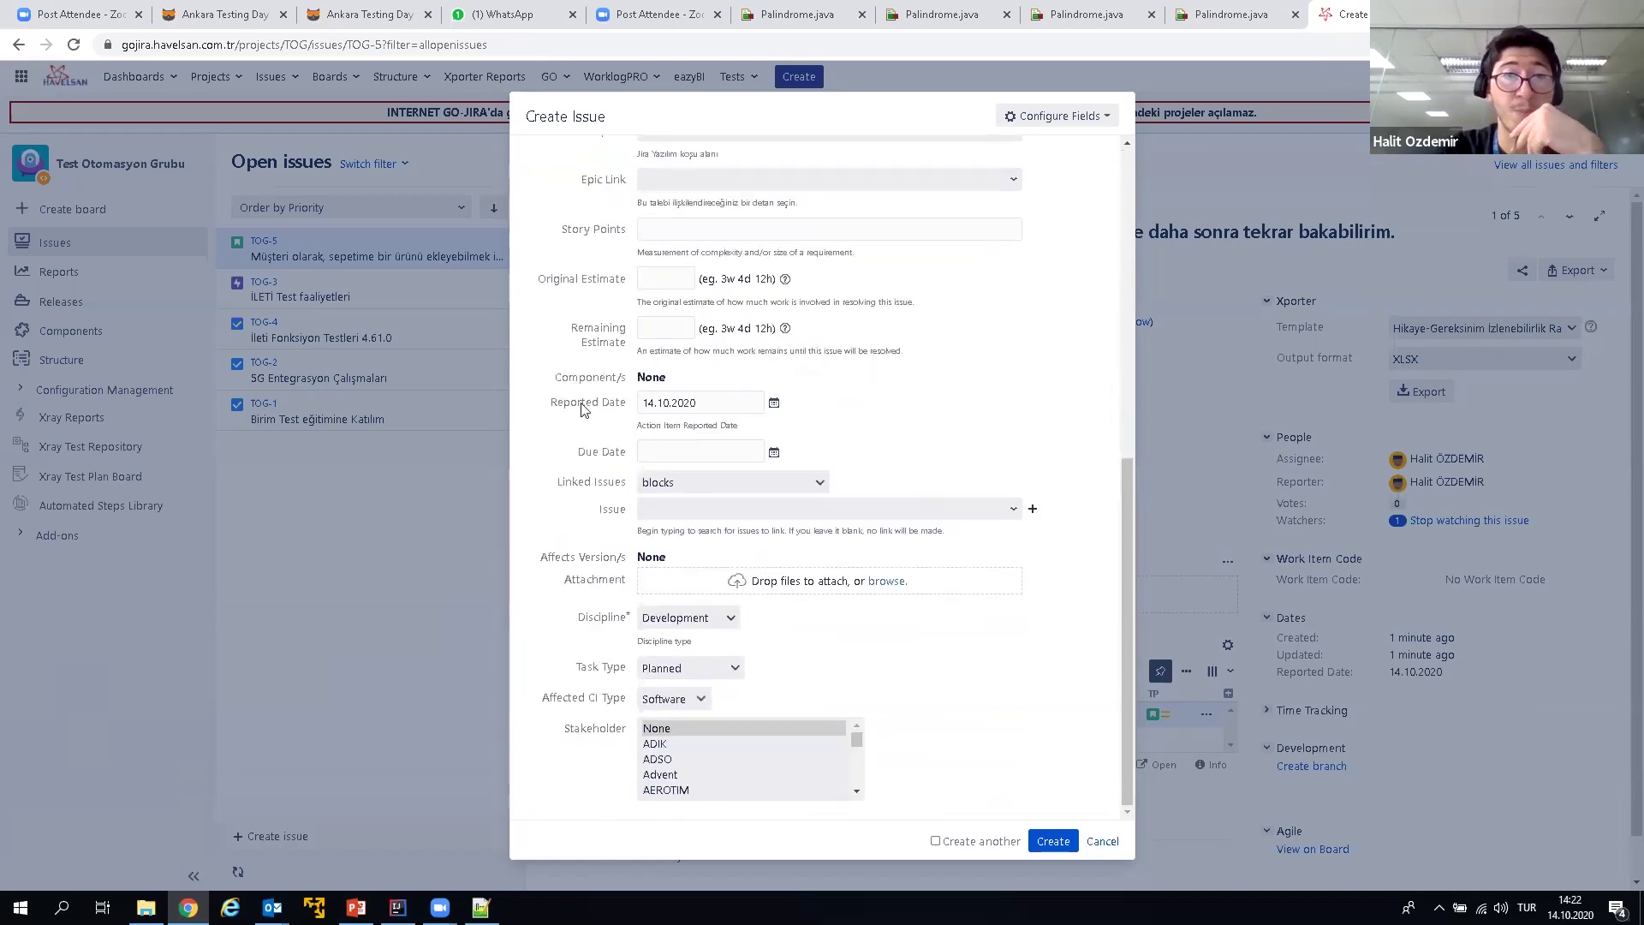
pyautogui.scroll(7, 642, 453)
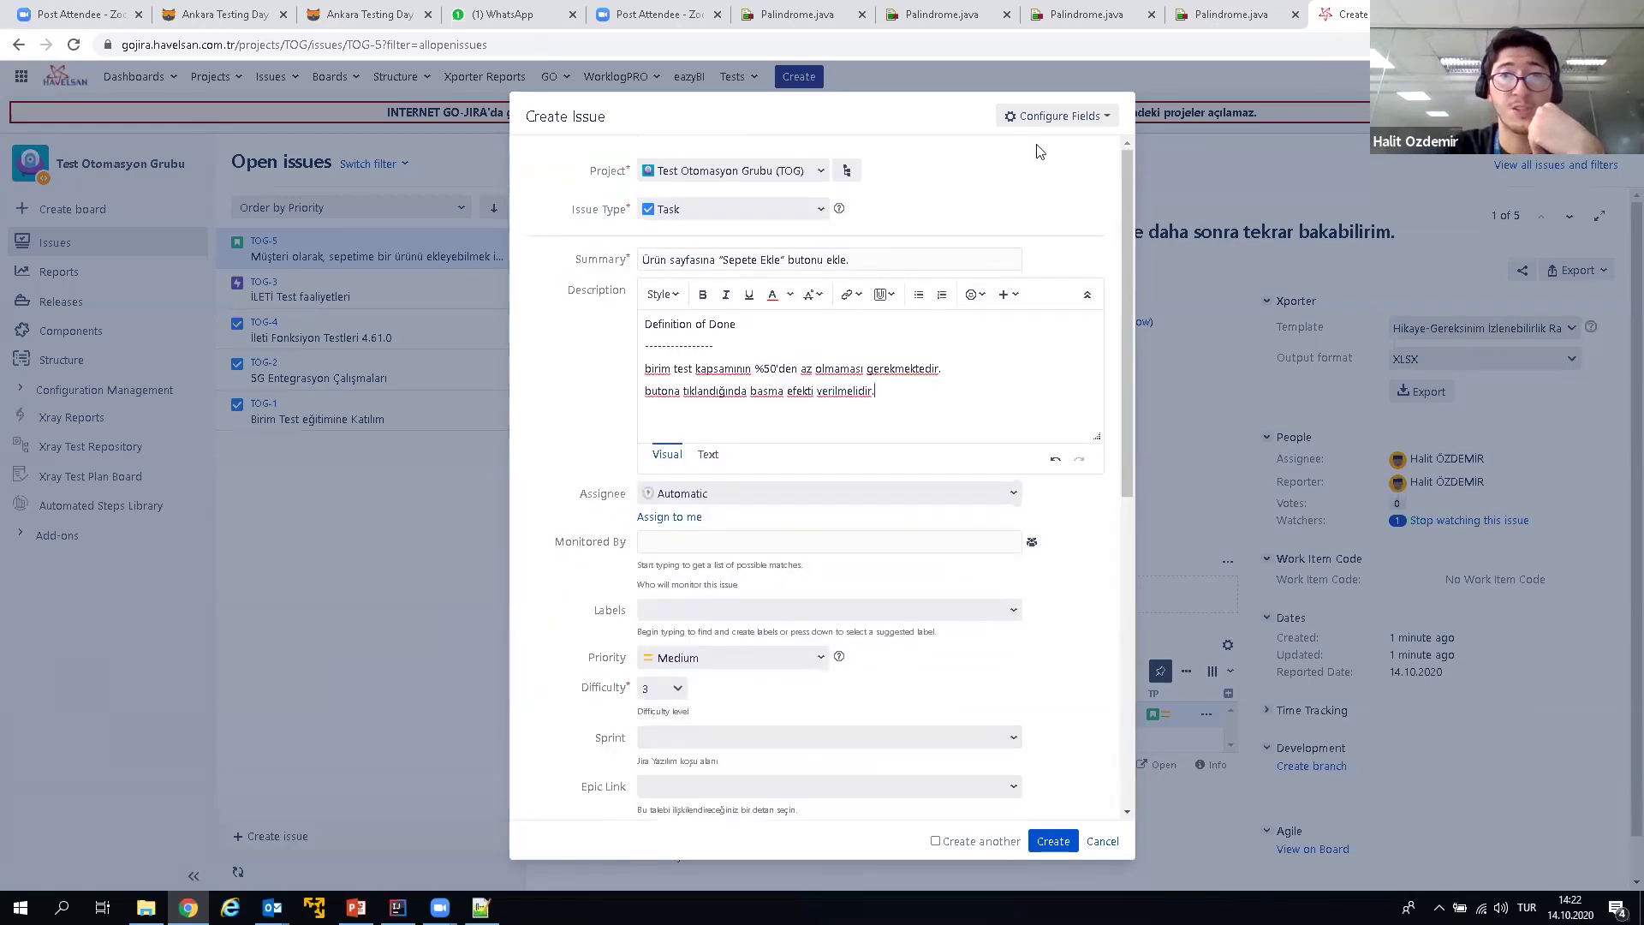
pyautogui.click(1082, 119)
pyautogui.click(606, 404)
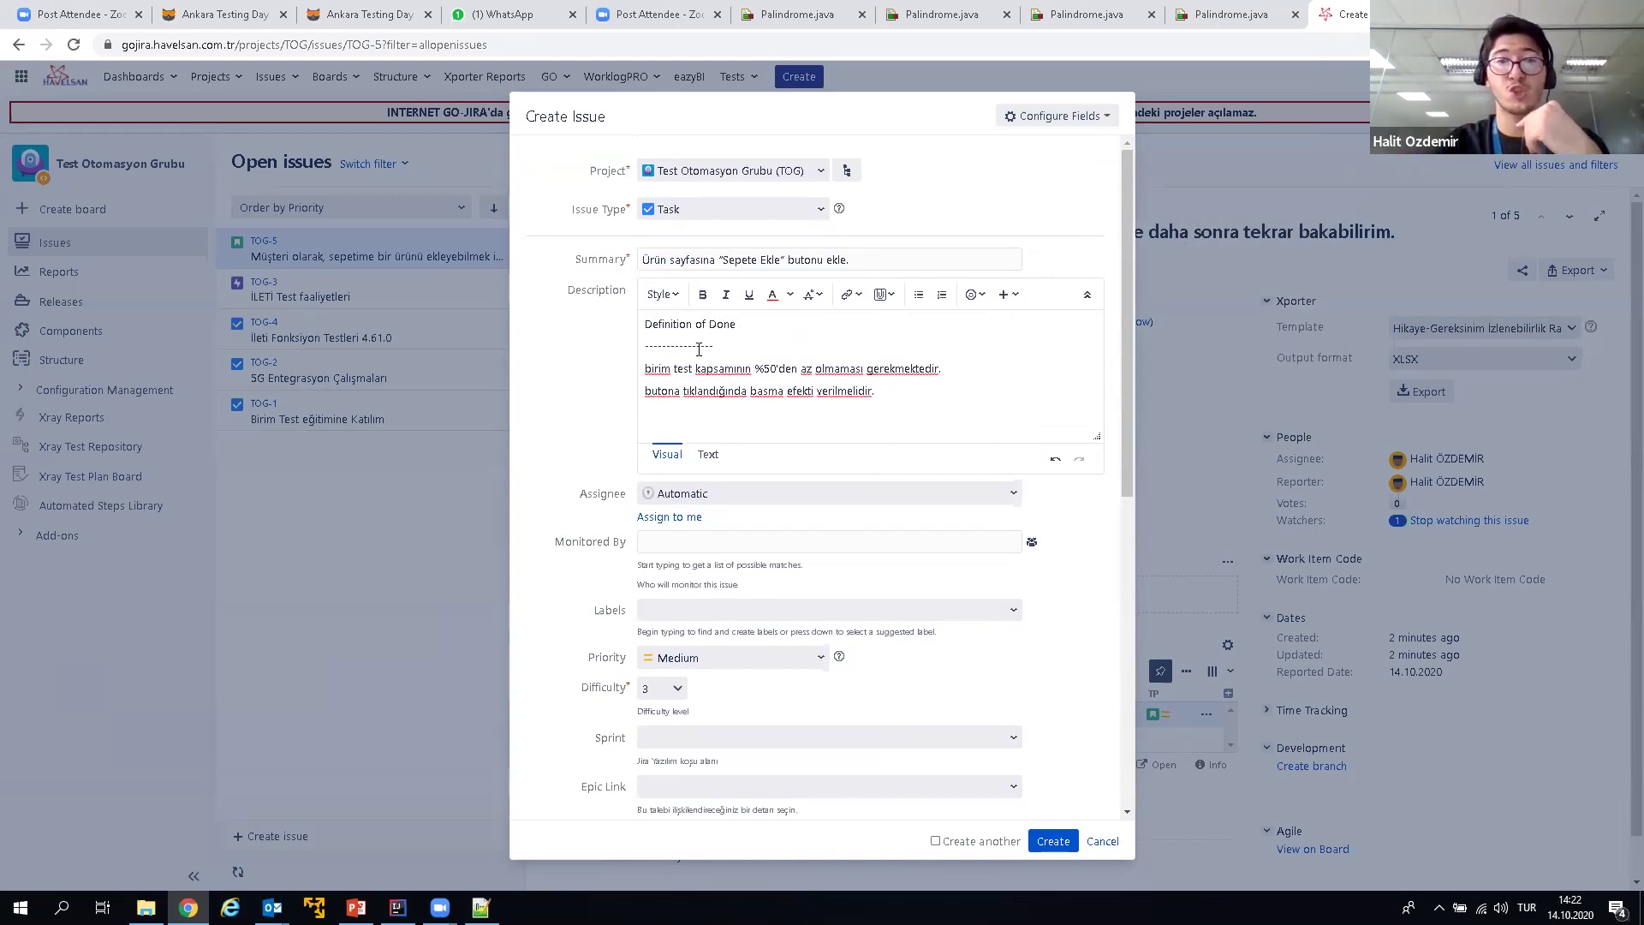
# Step: Assign the task to a colleague by searching for their first name, and create the issue
pyautogui.click(669, 516)
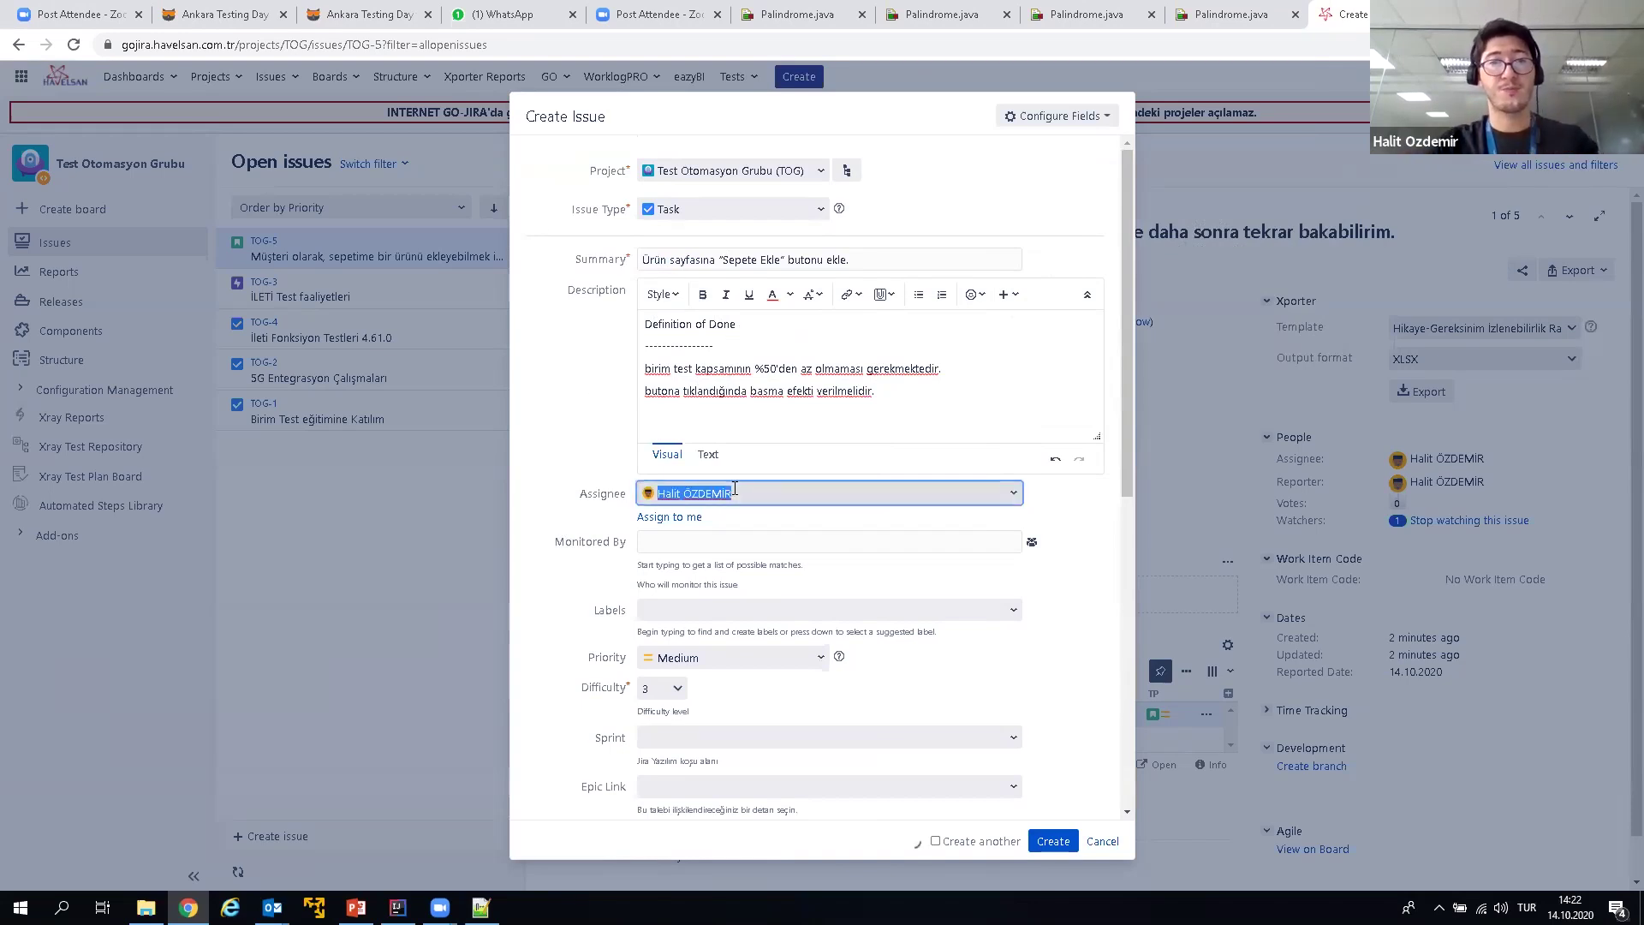
pyautogui.click(734, 489)
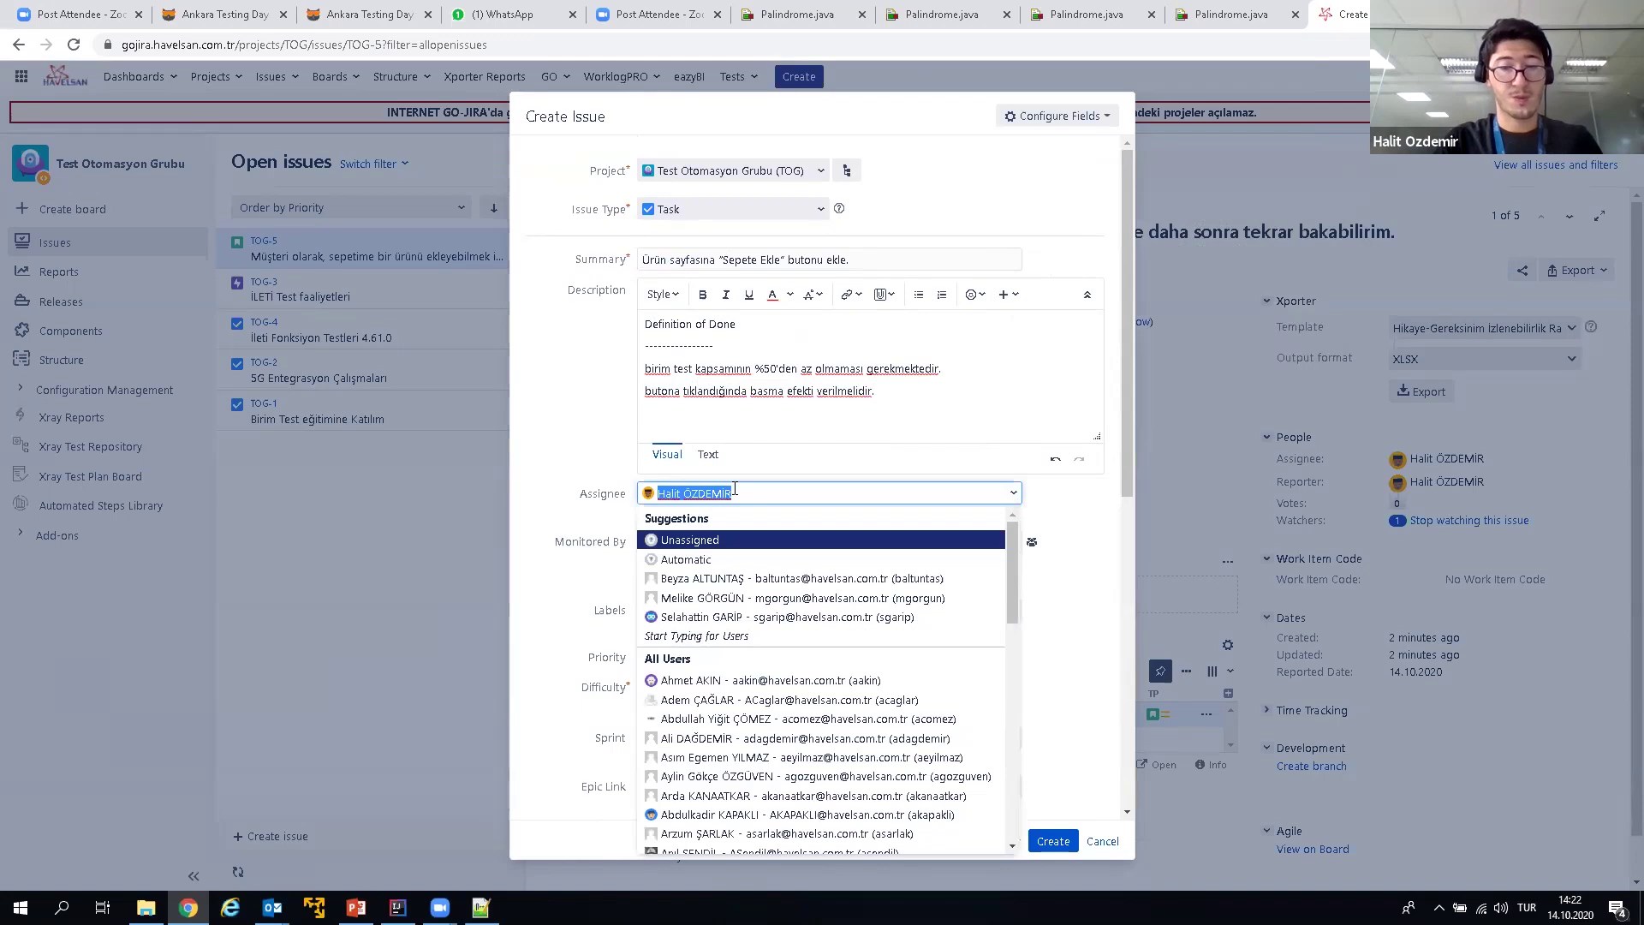
pyautogui.write('çağatay')
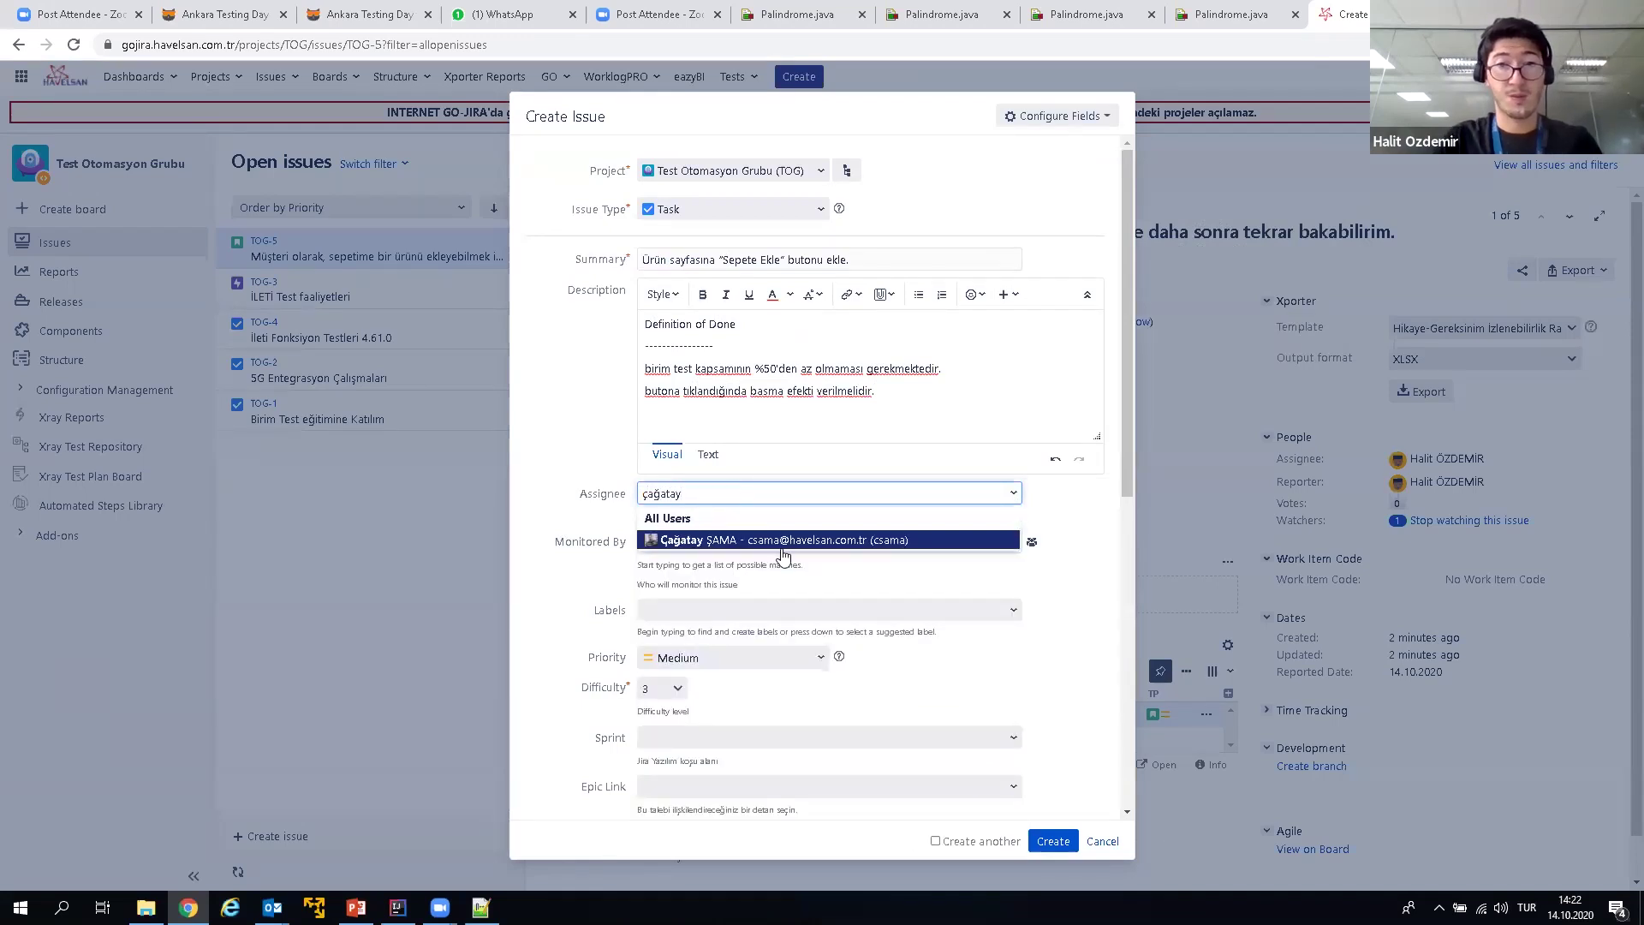
pyautogui.click(782, 549)
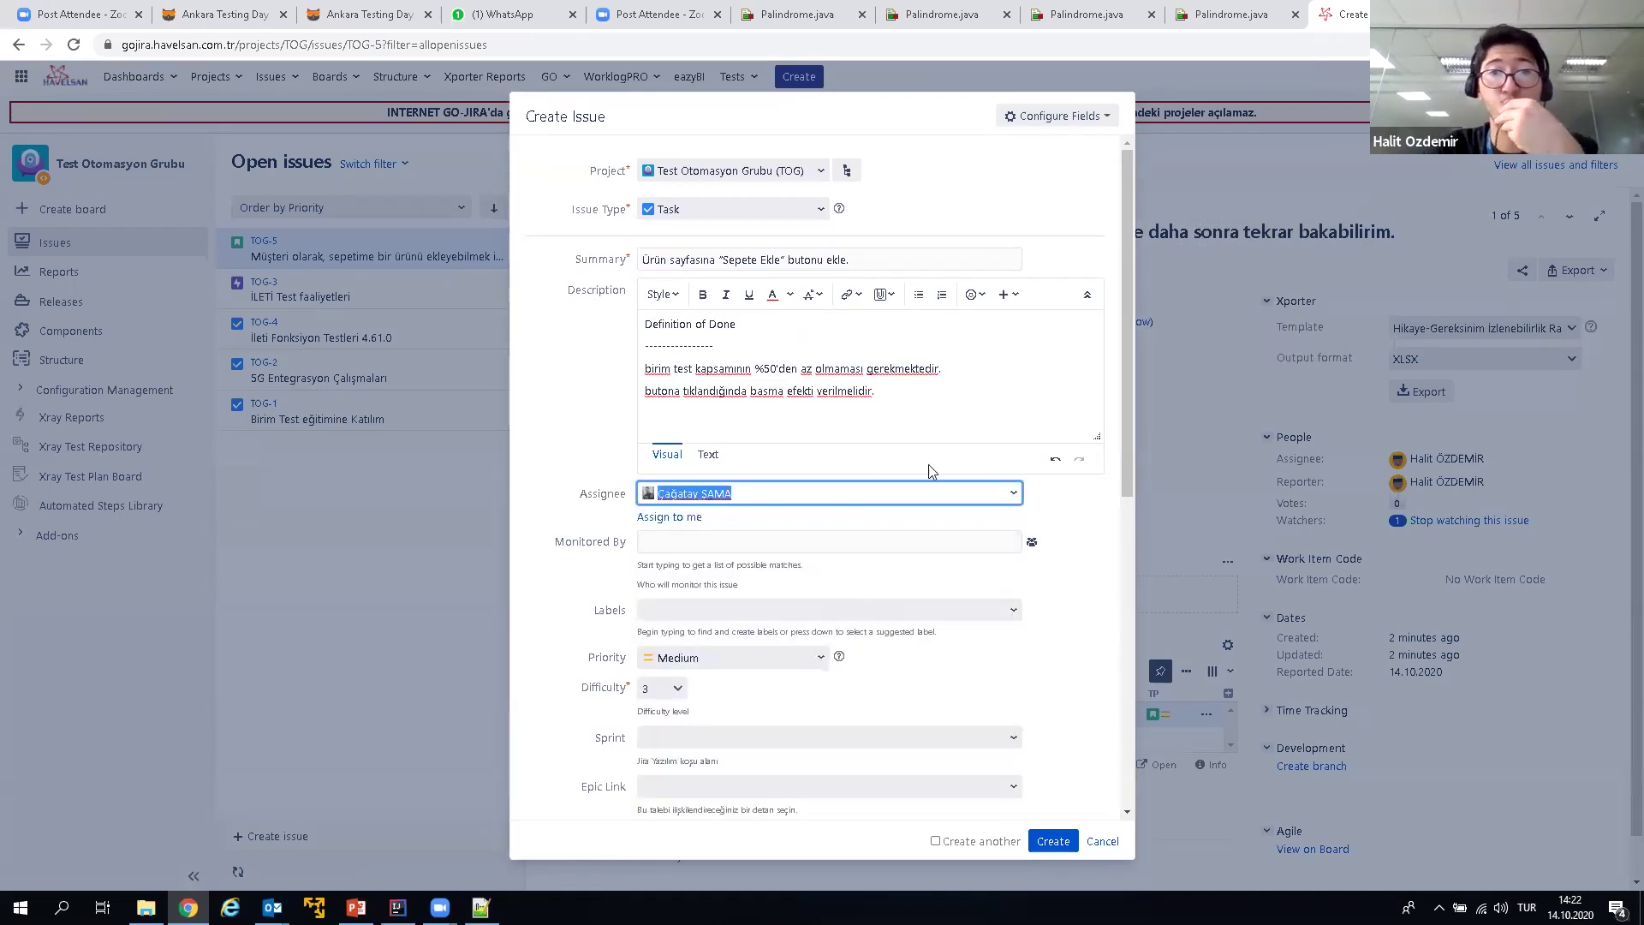
pyautogui.click(964, 415)
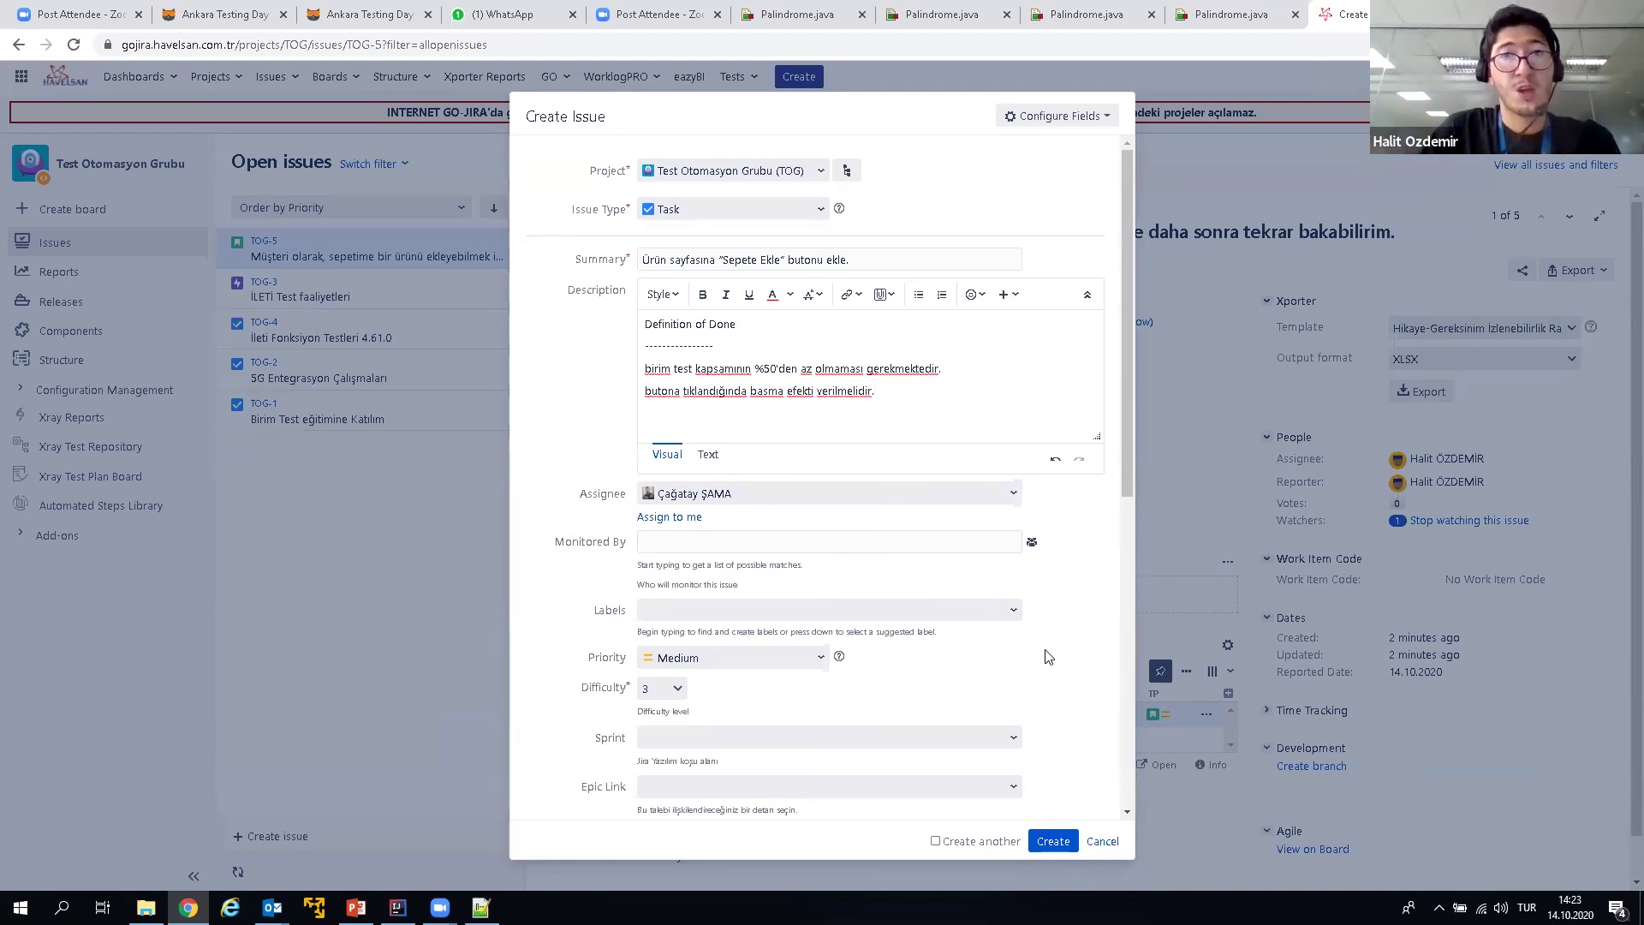
pyautogui.click(1053, 841)
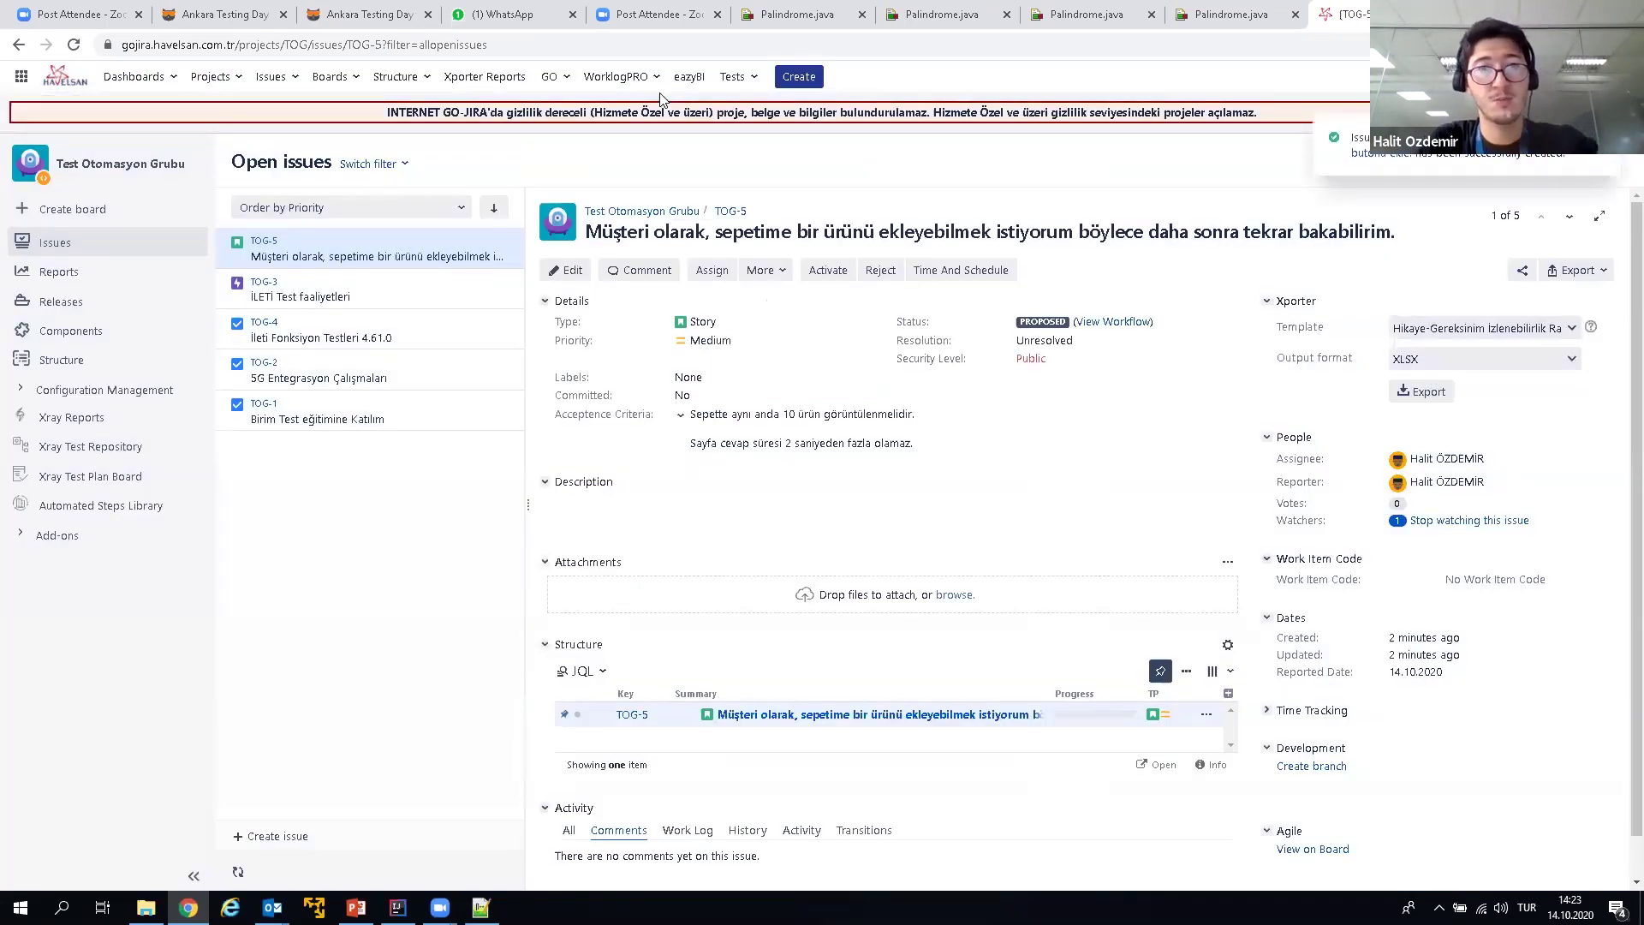
# Step: Switch to PowerPoint and look through the slides after slide 25 for the mindmap example on slide 29
pyautogui.click(356, 907)
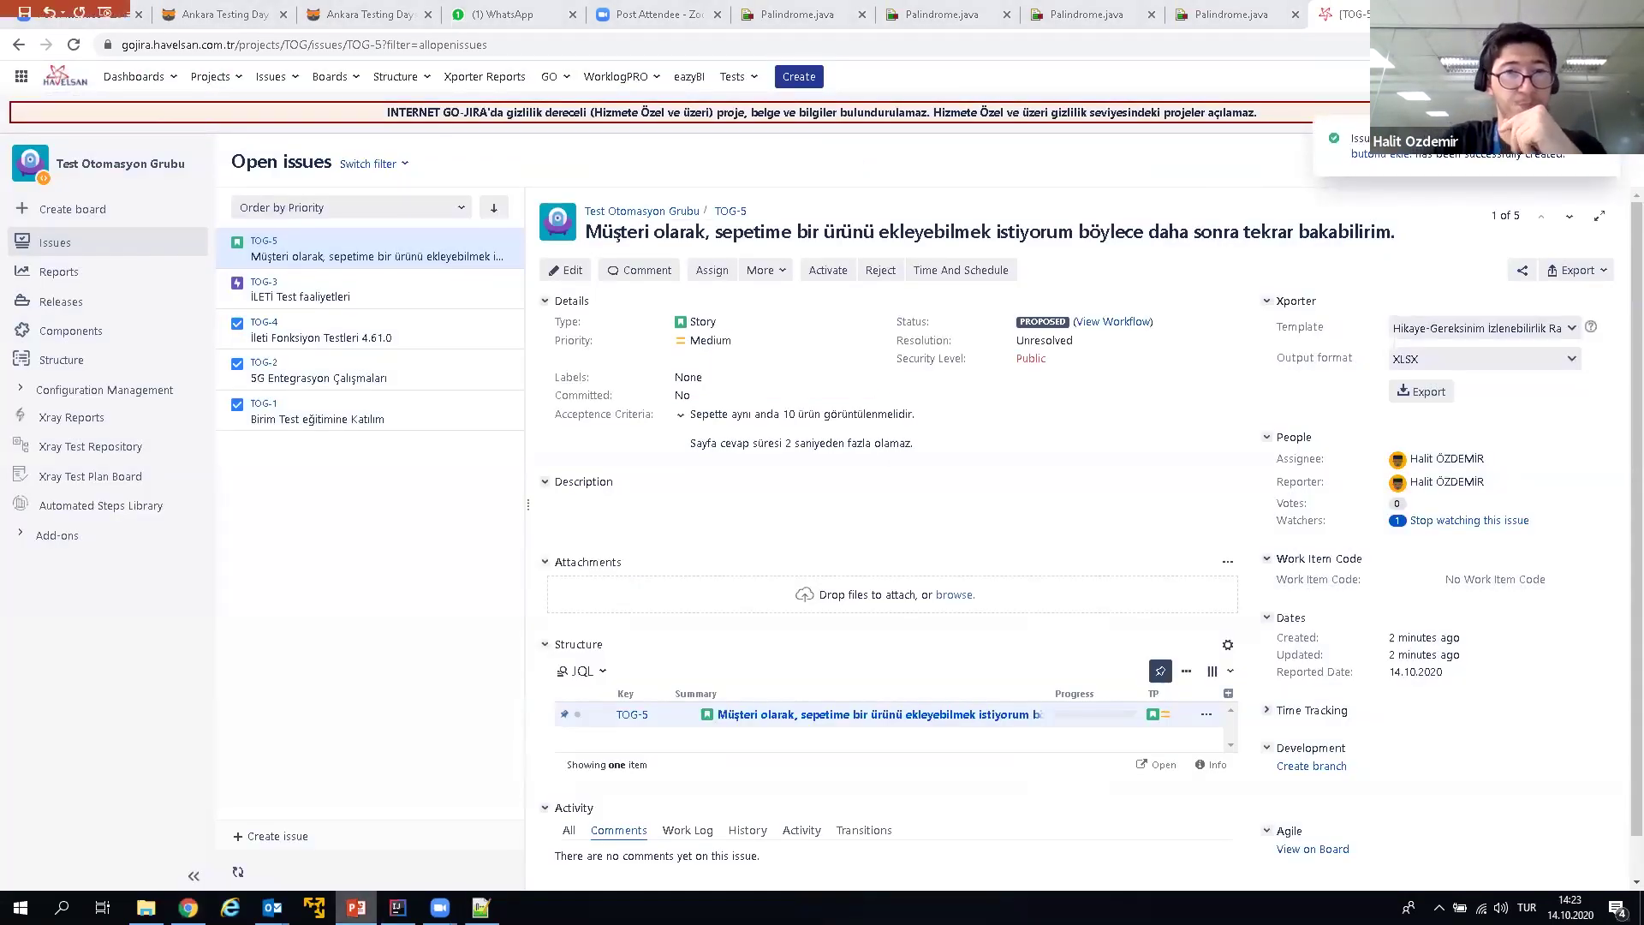
pyautogui.click(1053, 260)
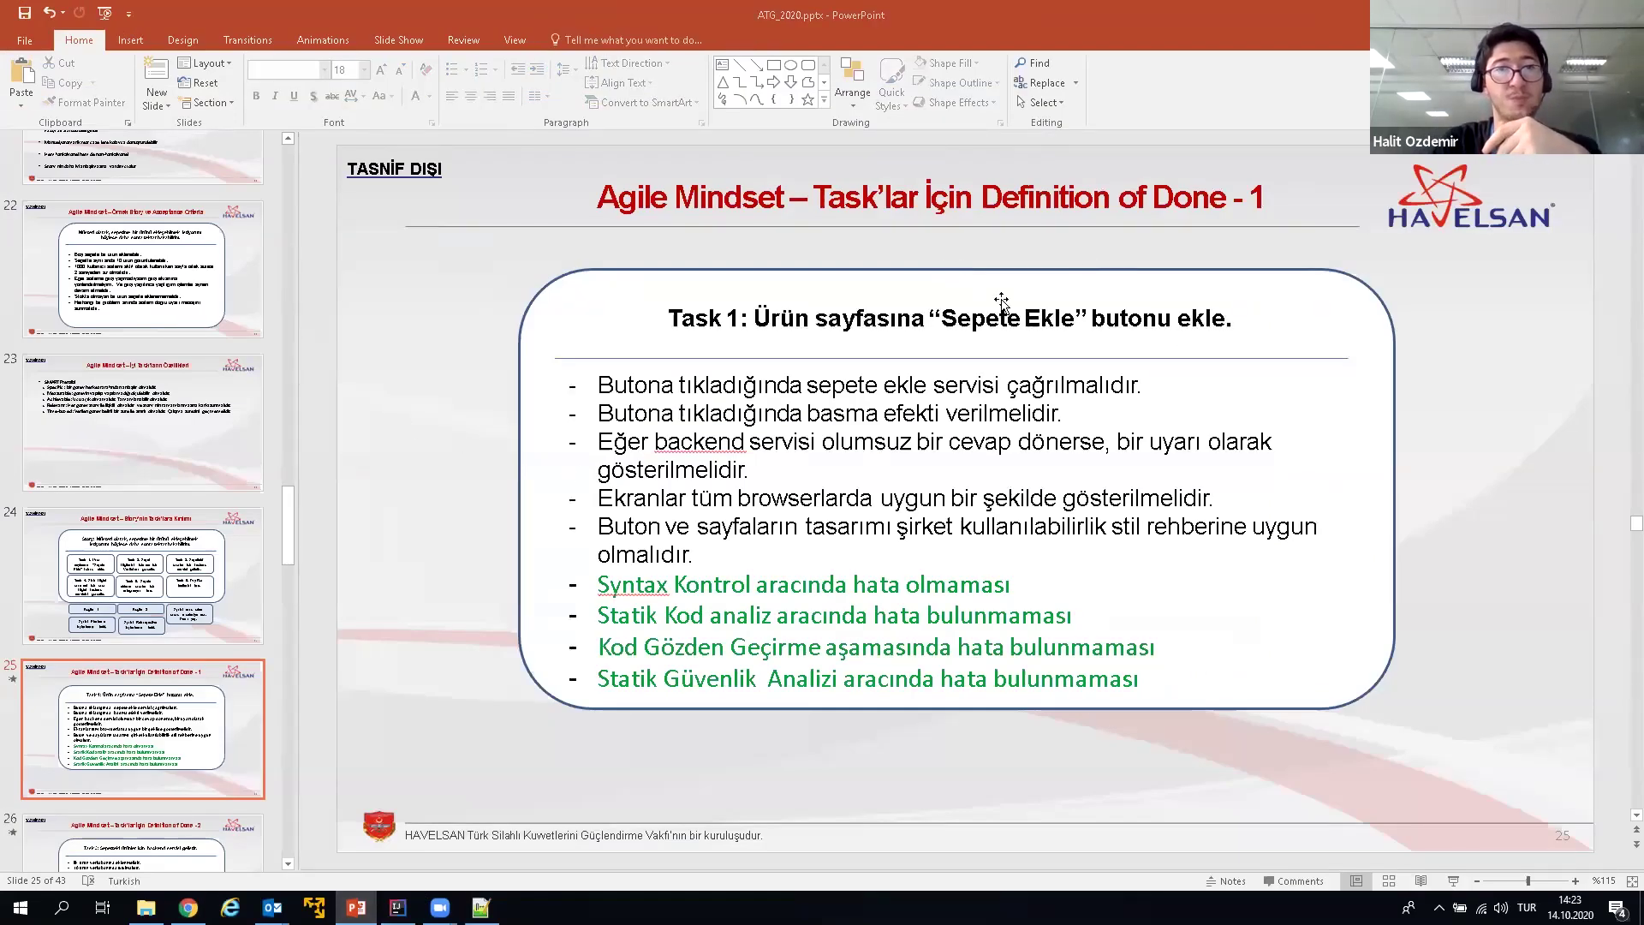
pyautogui.scroll(-5, 650, 484)
pyautogui.scroll(-3, 202, 533)
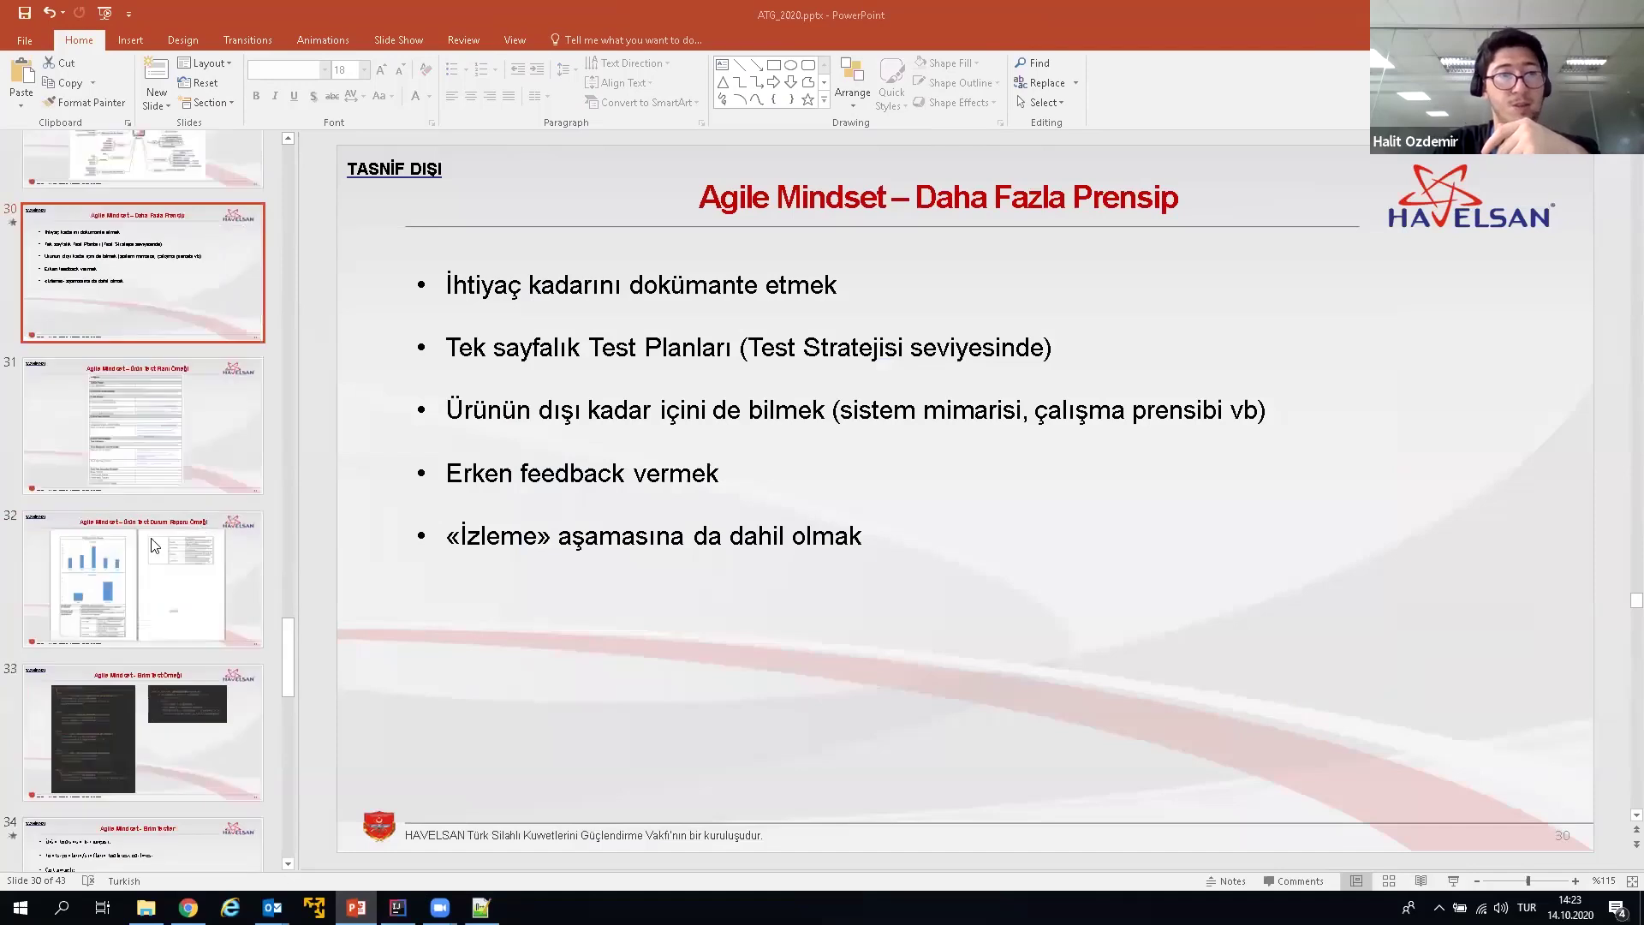
pyautogui.scroll(-6, 155, 545)
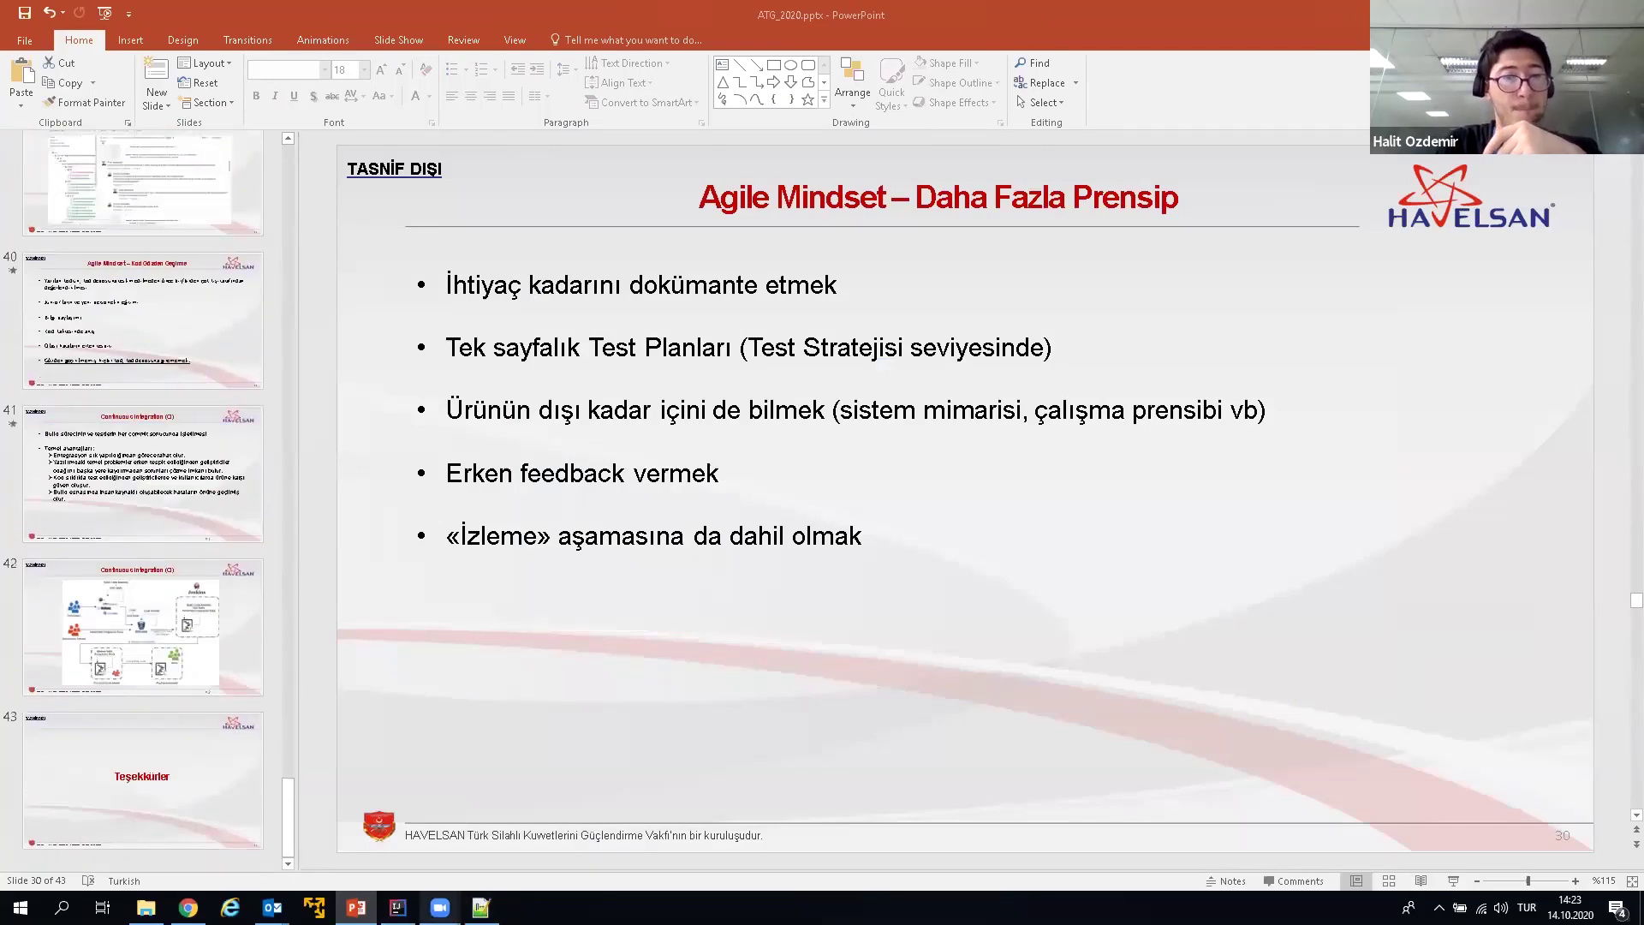
pyautogui.moveTo(439, 907)
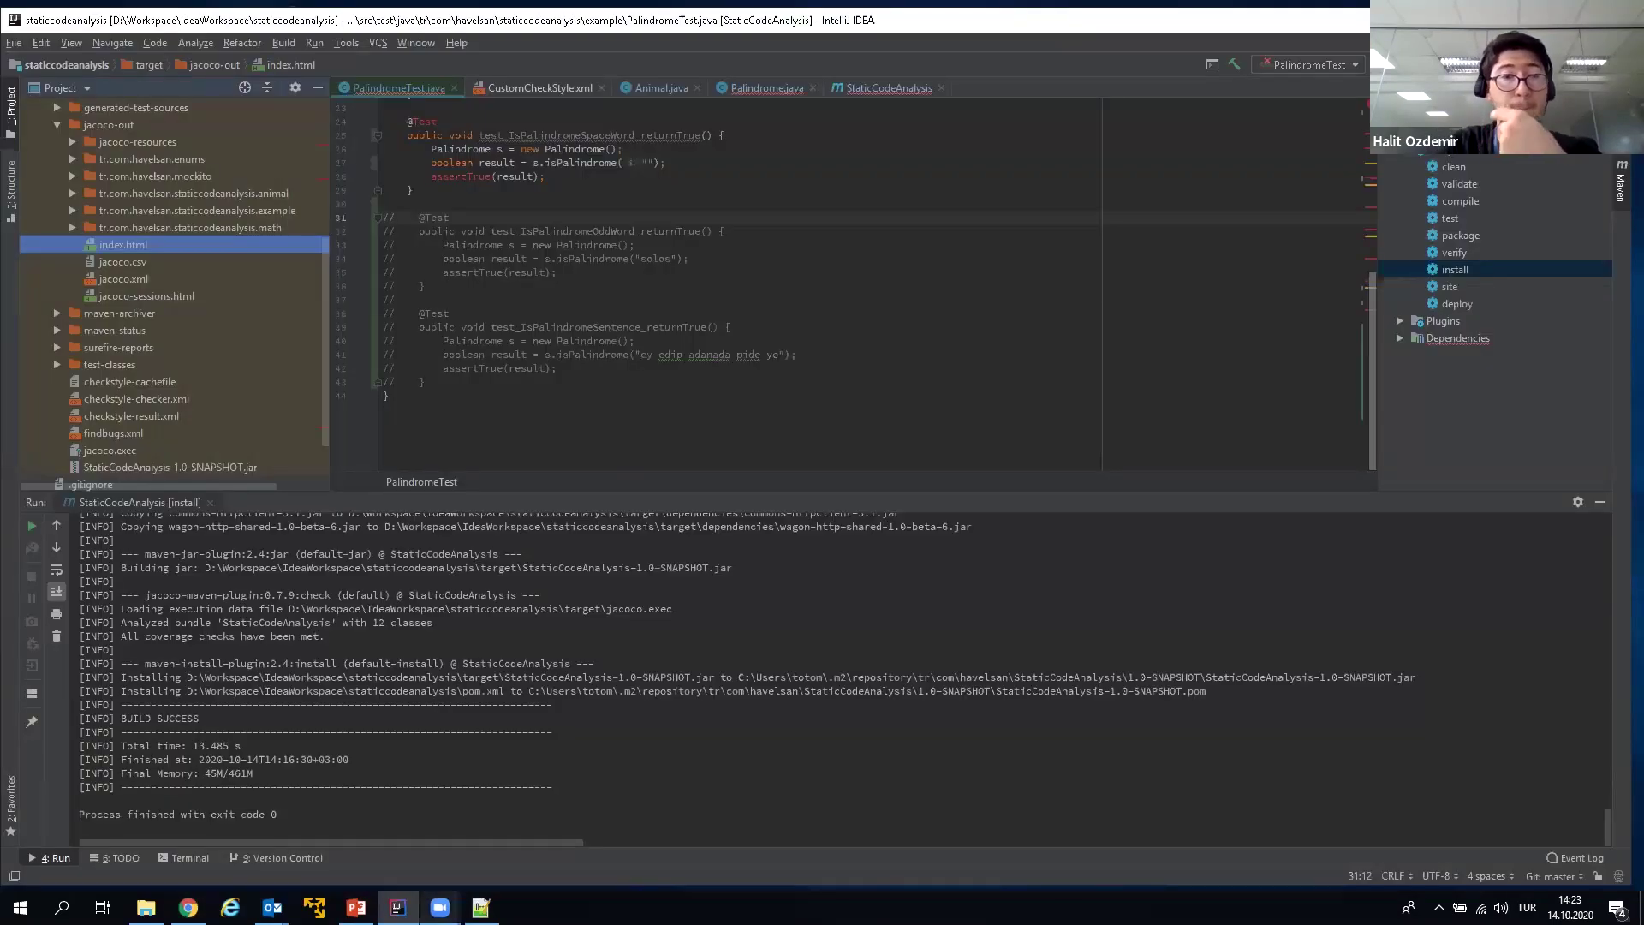
pyautogui.click(355, 908)
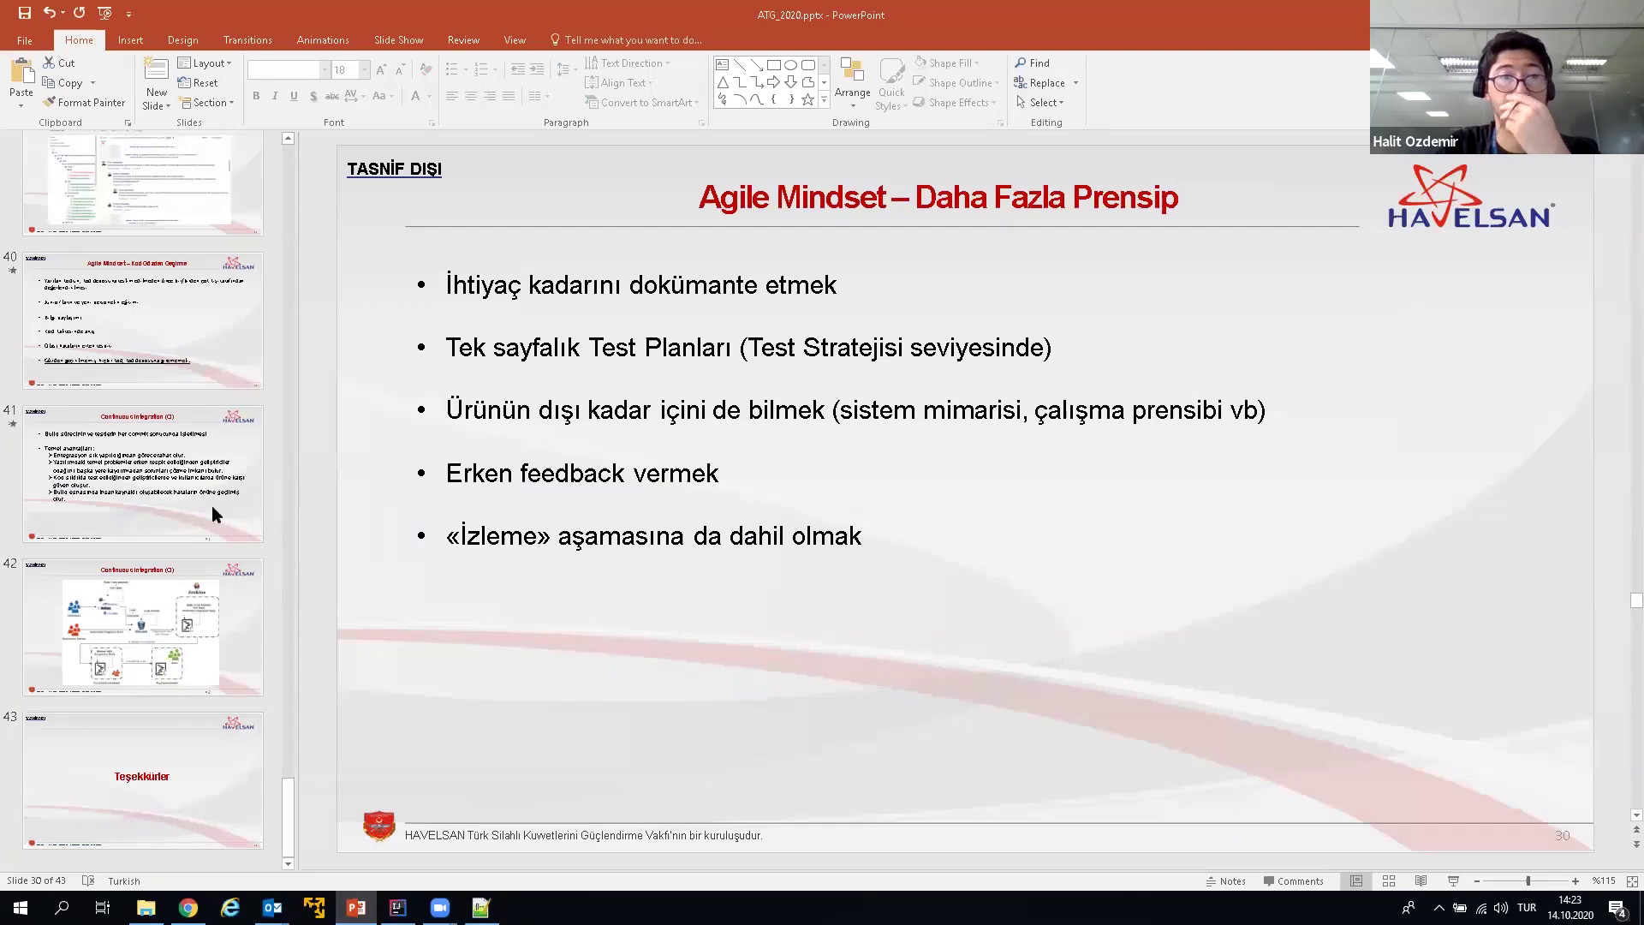
pyautogui.scroll(10, 201, 505)
pyautogui.scroll(4, 200, 505)
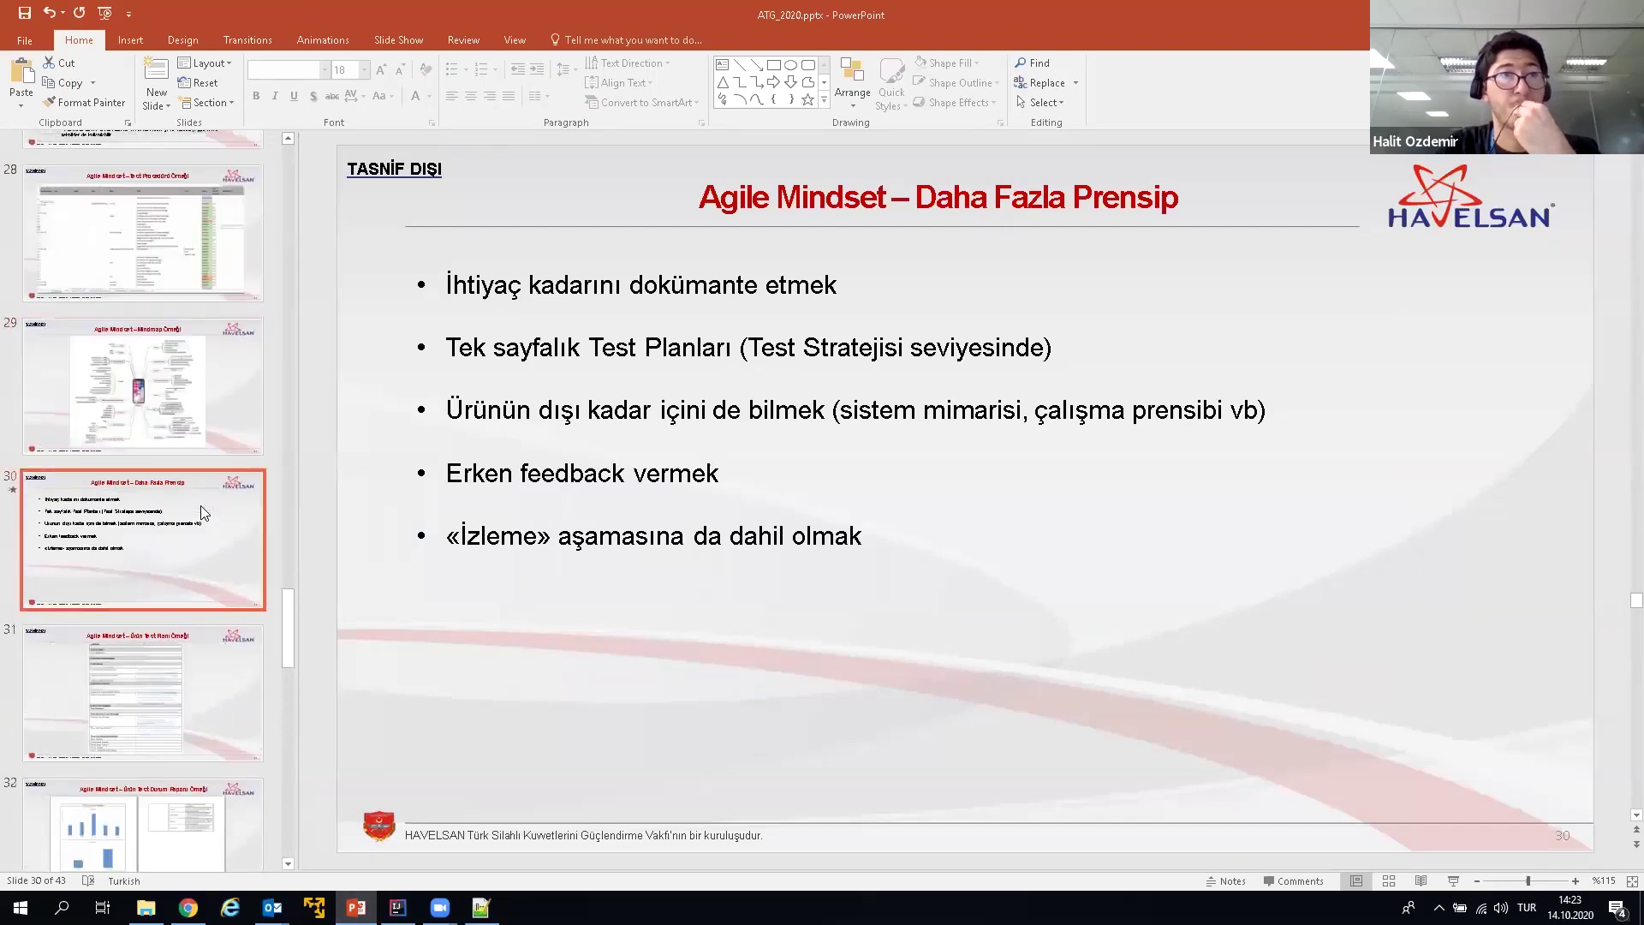
pyautogui.scroll(1, 1260, 519)
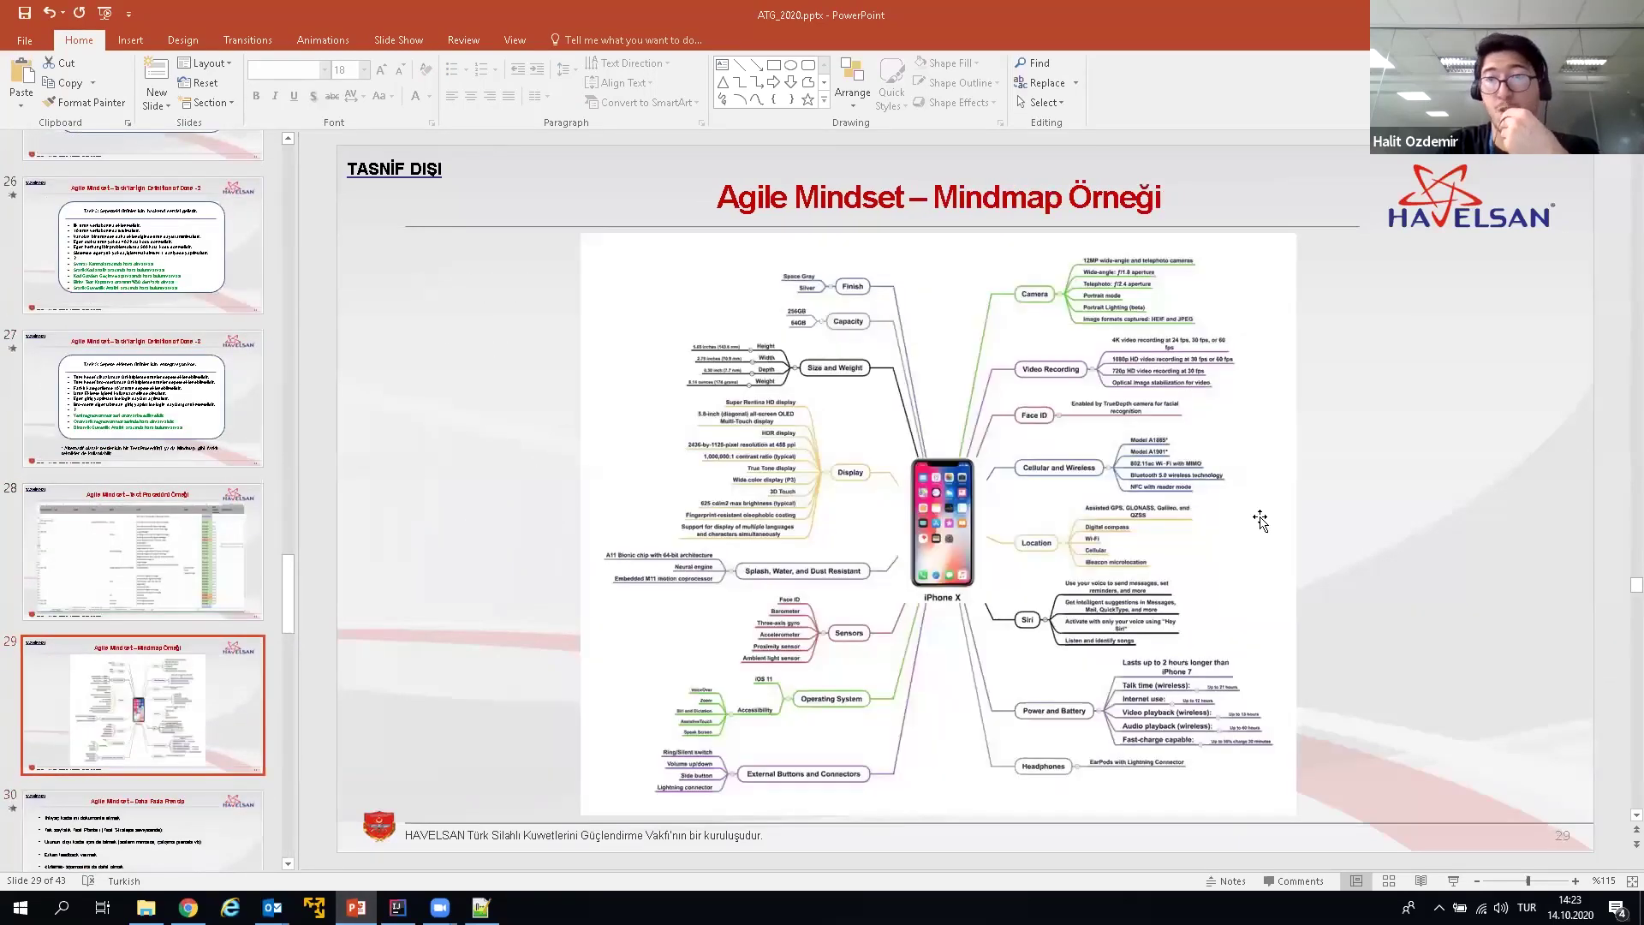
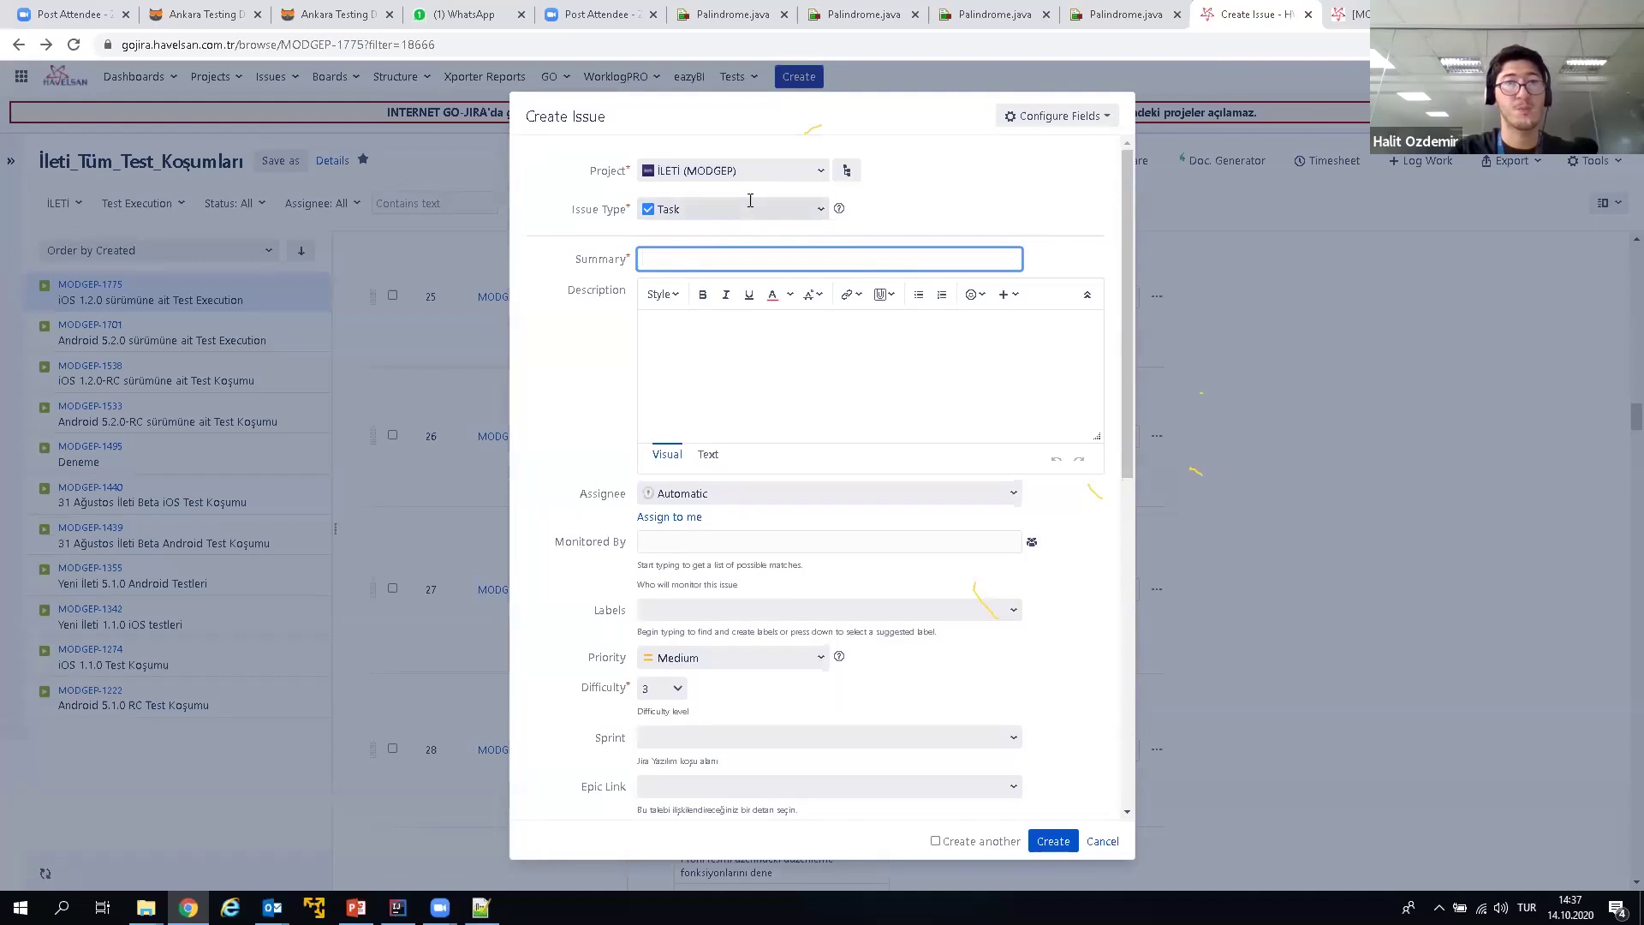
# Step: Set the issue type of the new İLETİ (MODGEP) issue to Test
pyautogui.click(723, 212)
pyautogui.write('test')
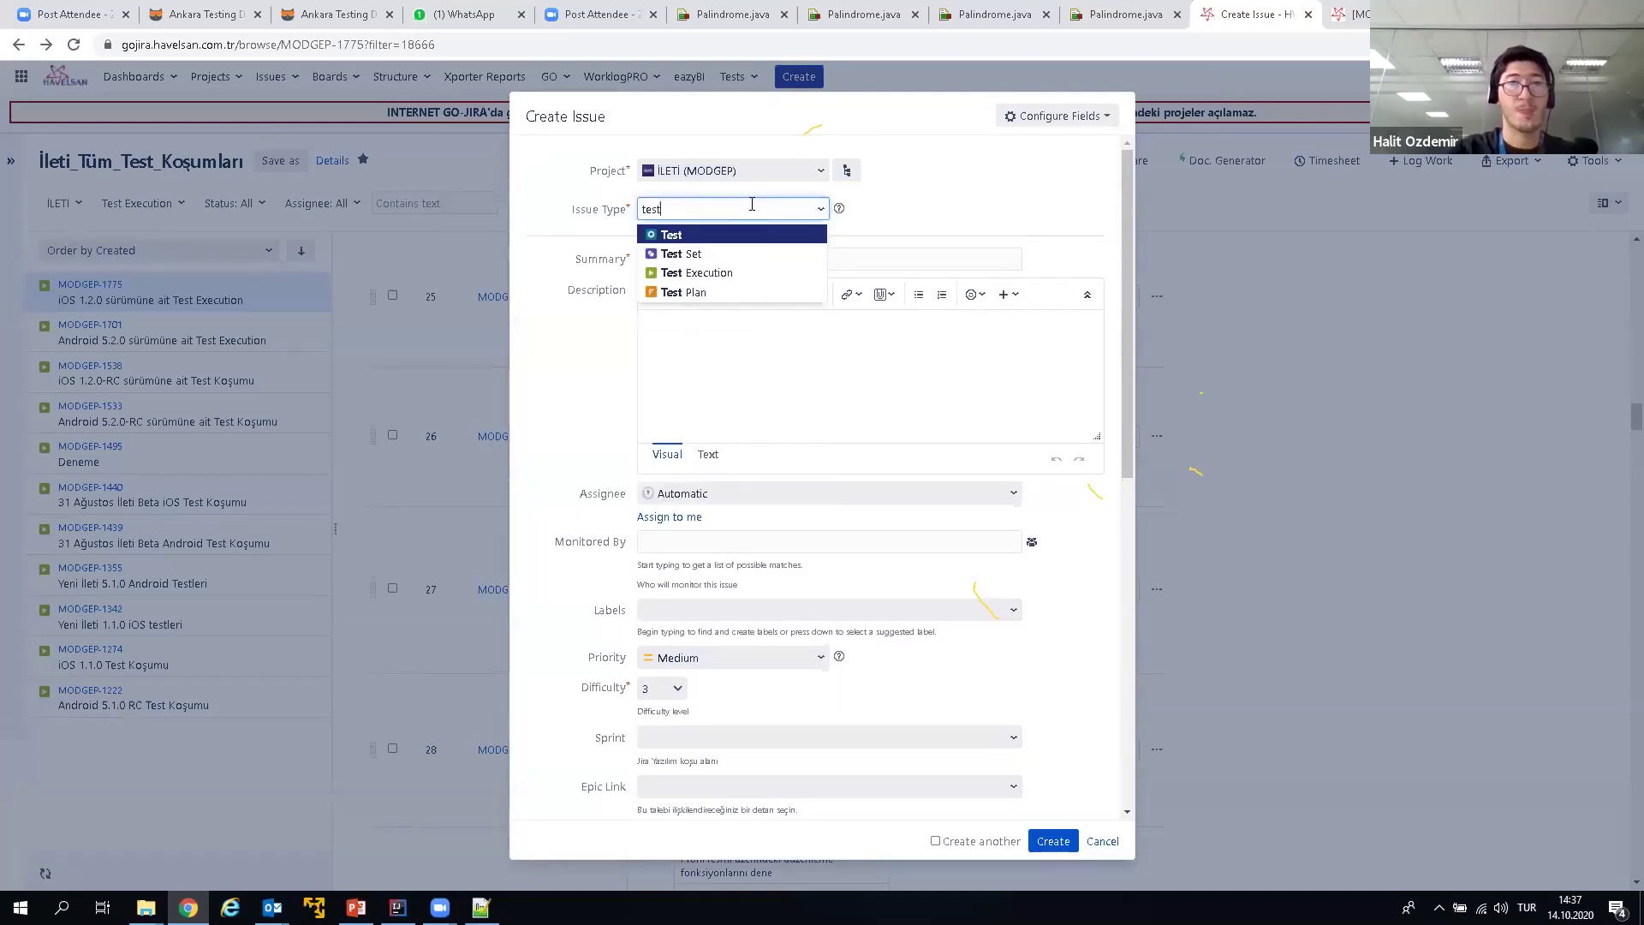
pyautogui.click(713, 238)
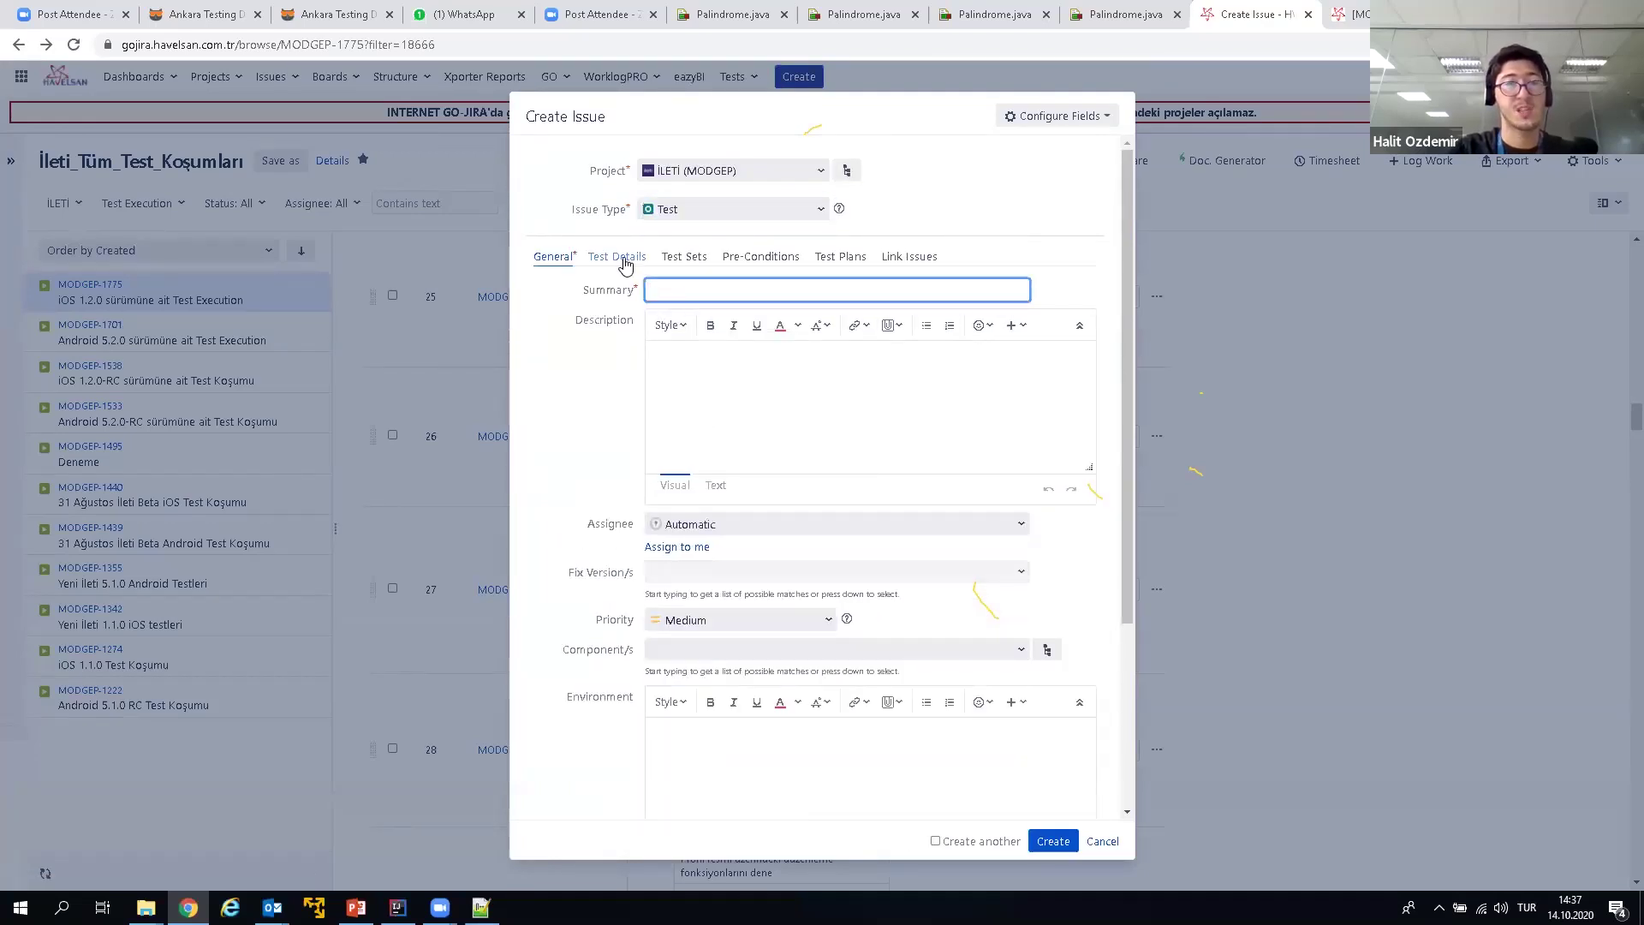
# Step: Add a first step with the action "a1" to the manual test's details
pyautogui.click(618, 256)
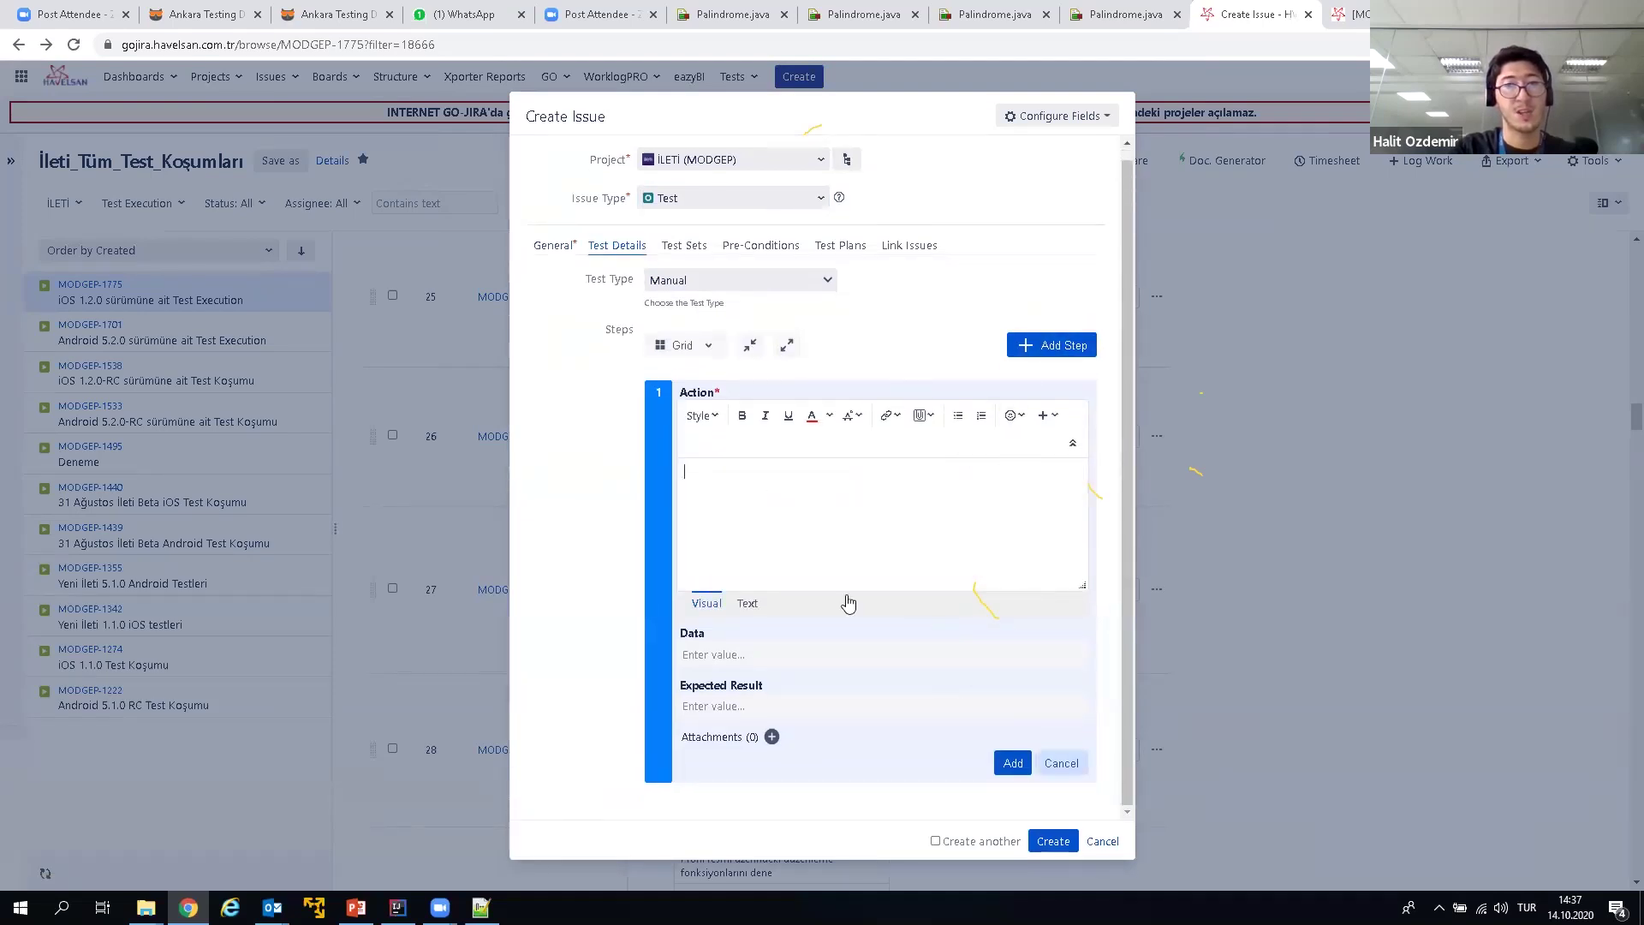
pyautogui.click(781, 485)
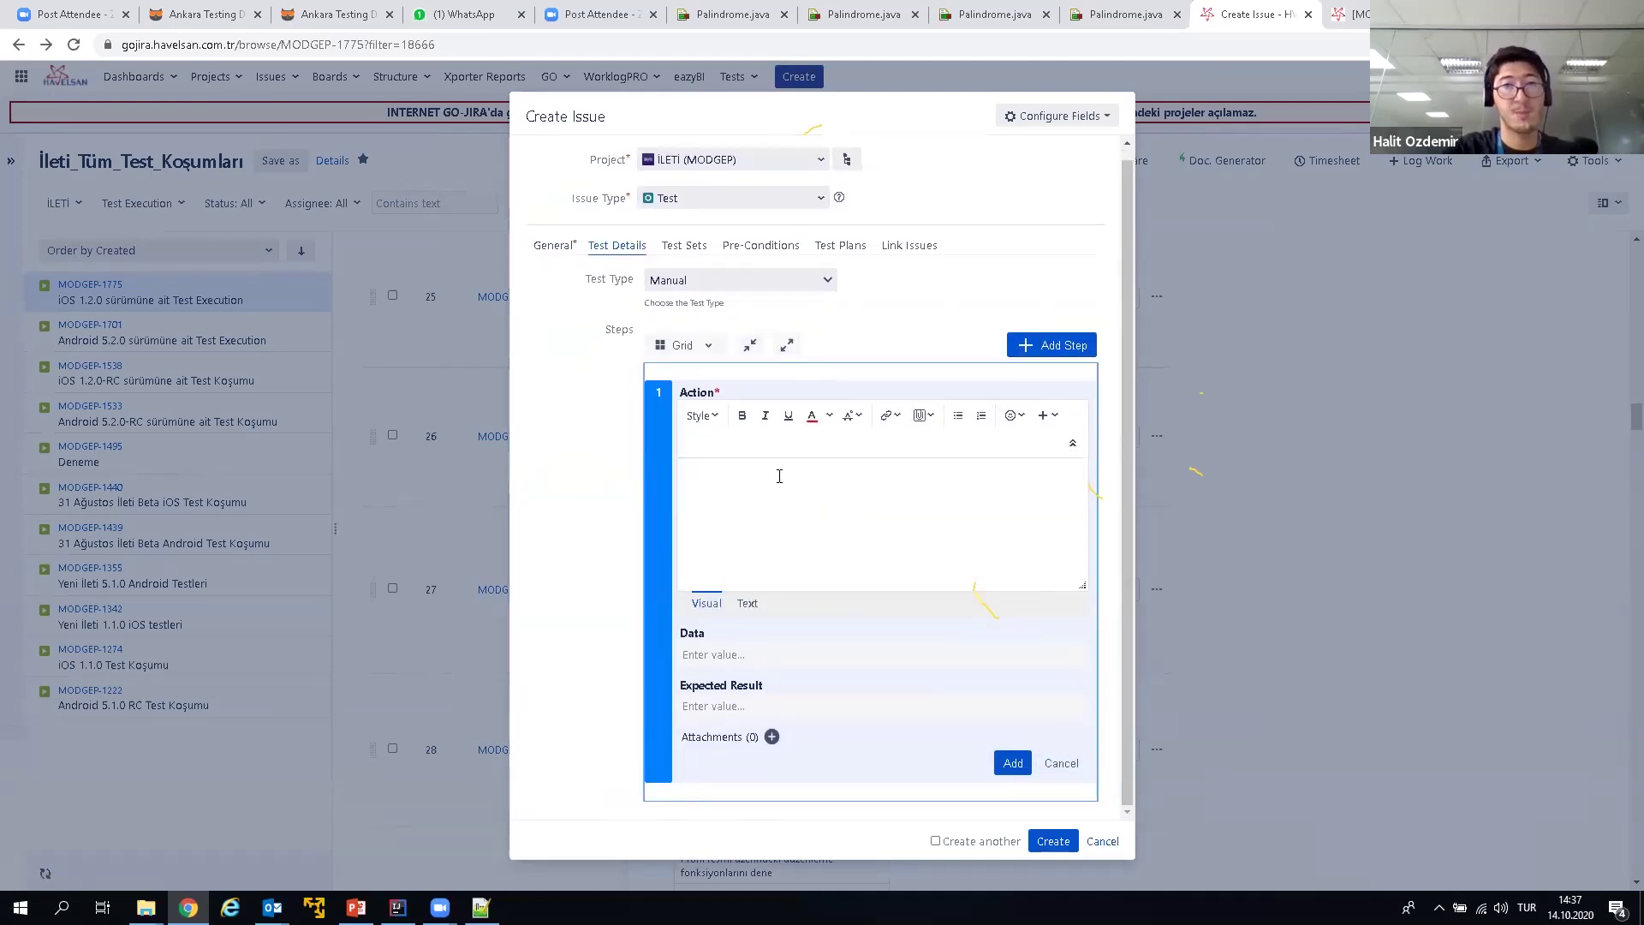
pyautogui.write('a1')
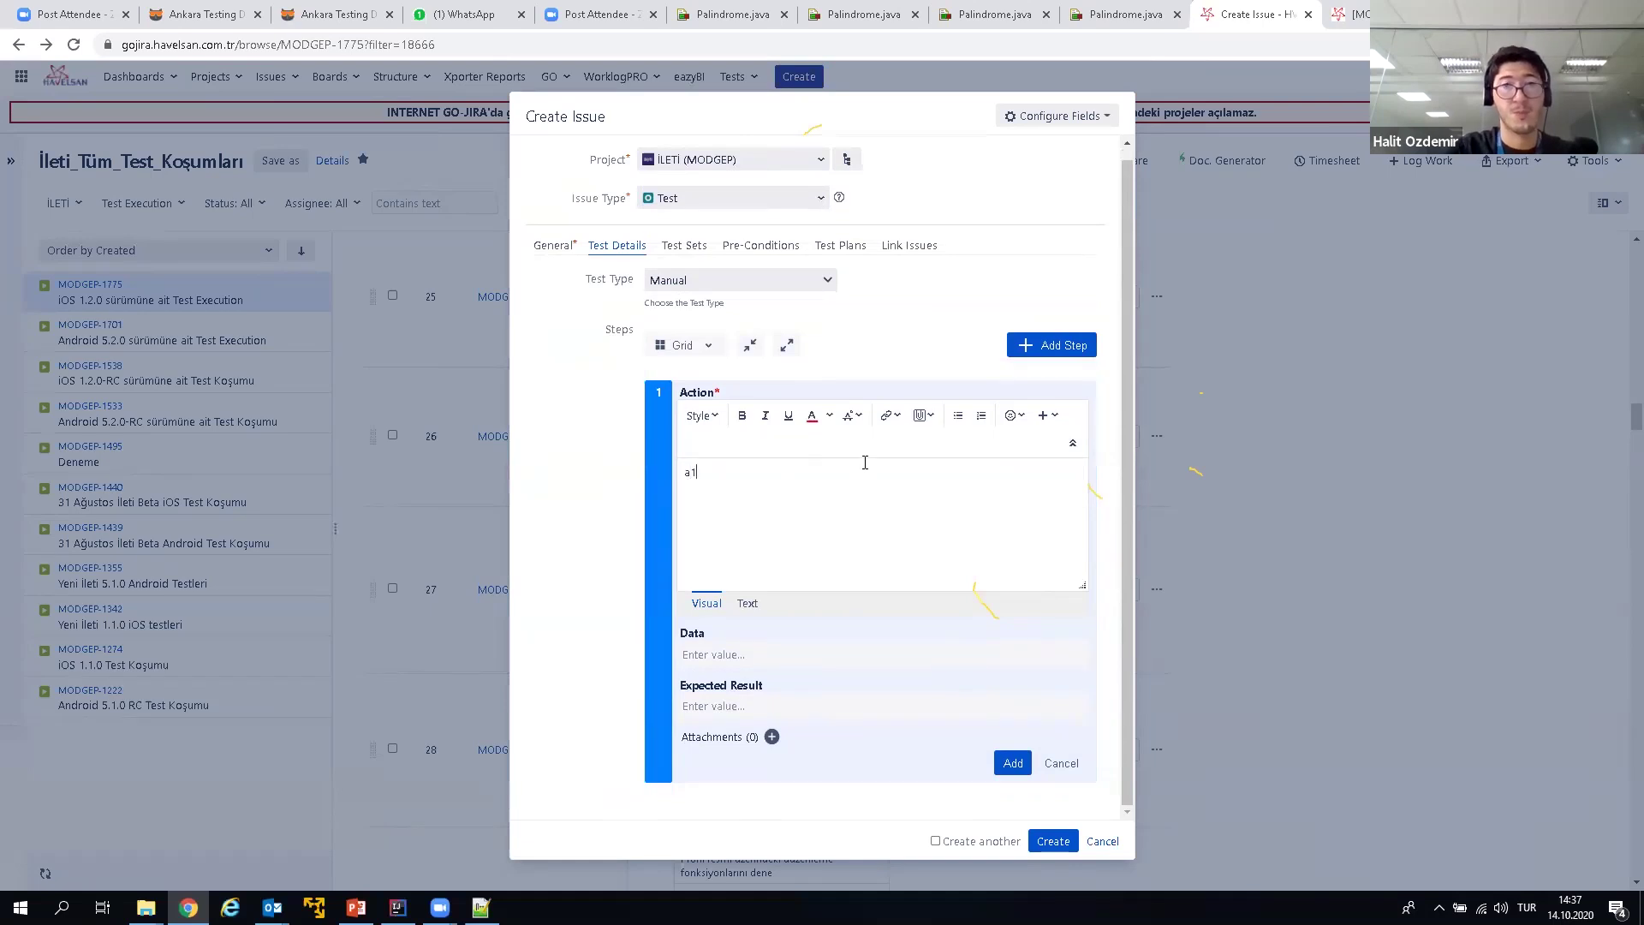
pyautogui.click(1013, 763)
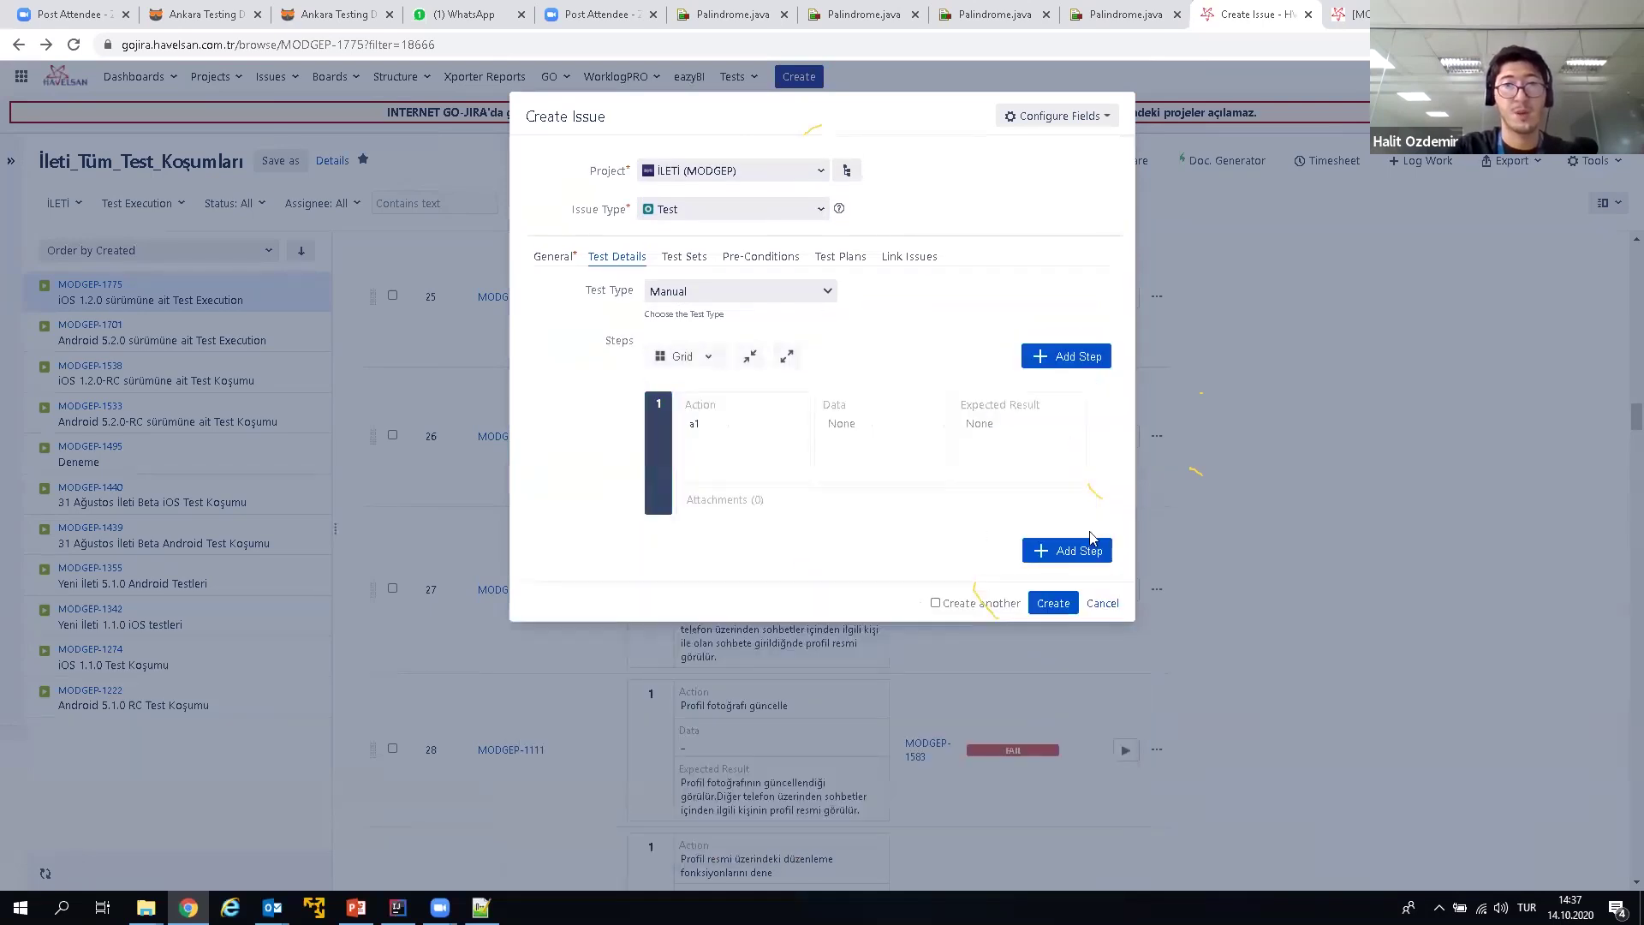
# Step: Add a second step with the action "a2" to the manual test
pyautogui.click(1086, 549)
pyautogui.write('a')
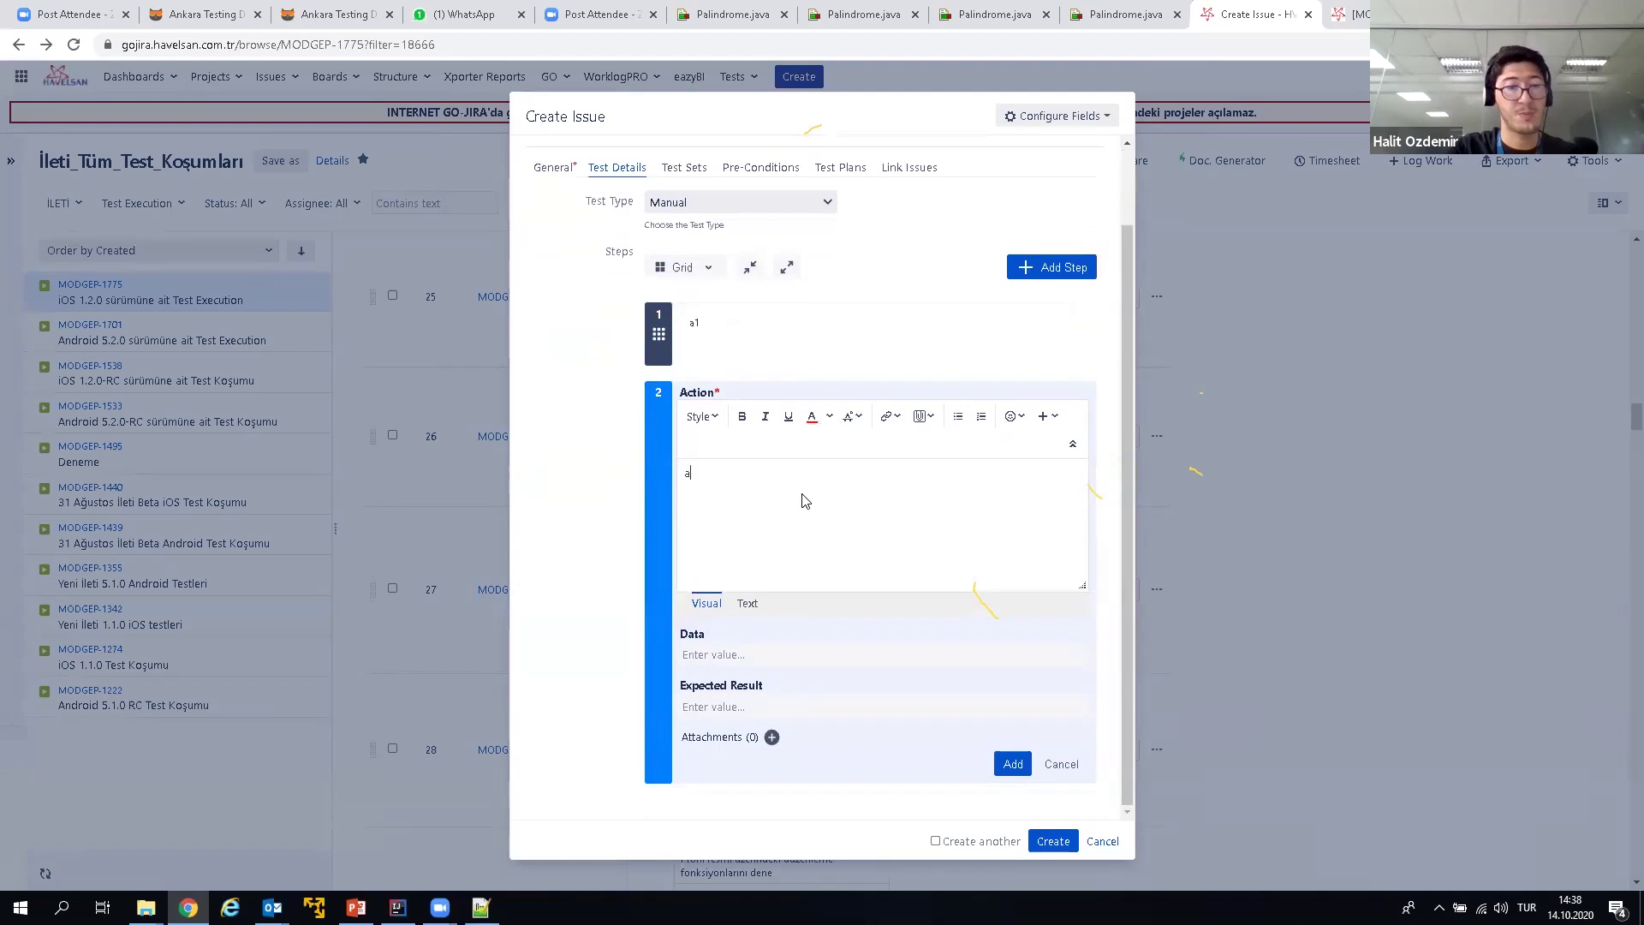
pyautogui.write('2')
pyautogui.click(1026, 762)
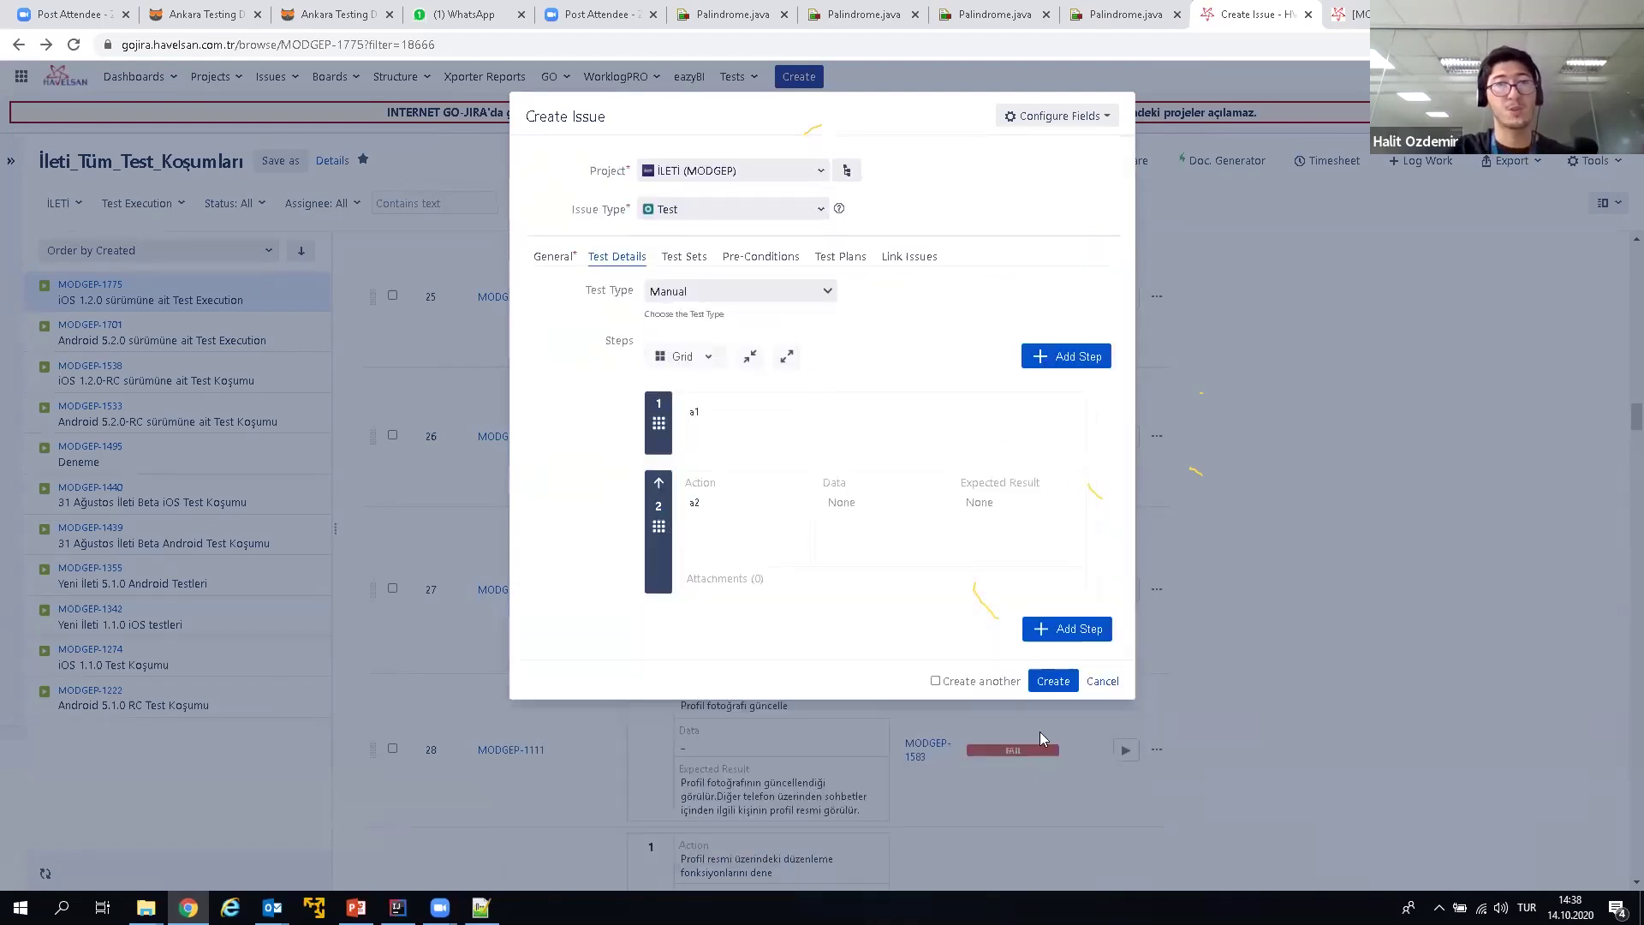